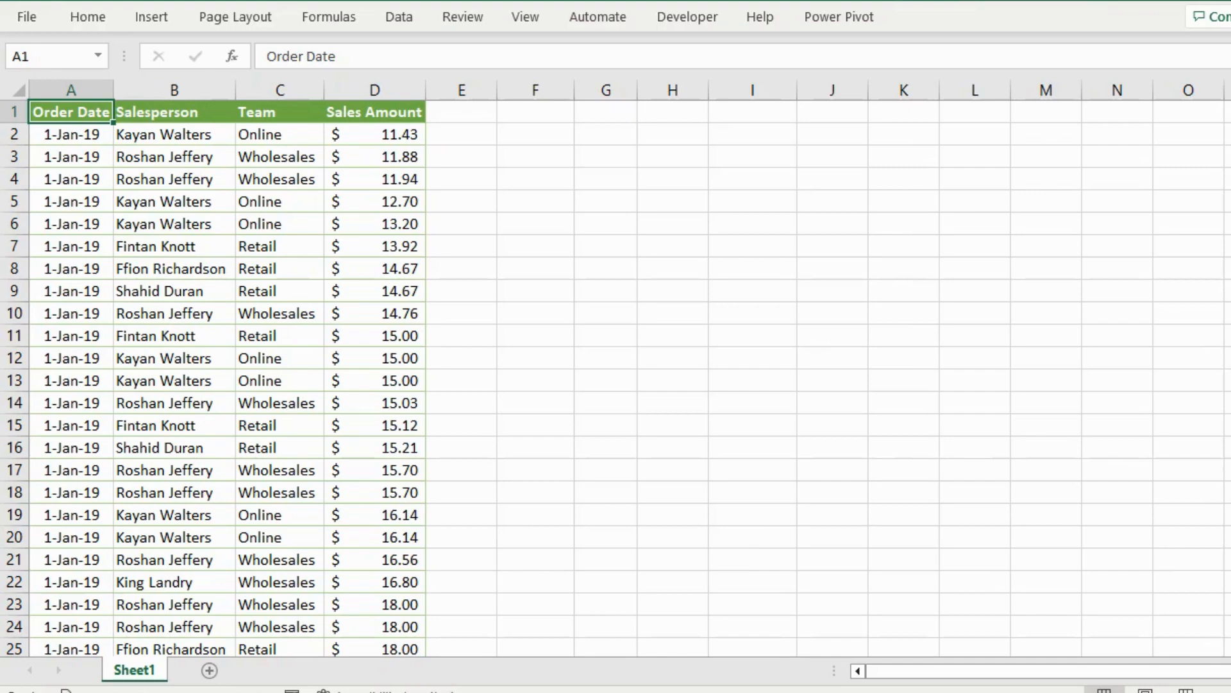
Copy the entire sales data block starting at A1 and paste it as values only at J1
key("ctrl+shift+Right")
key("ctrl+shift+Down")
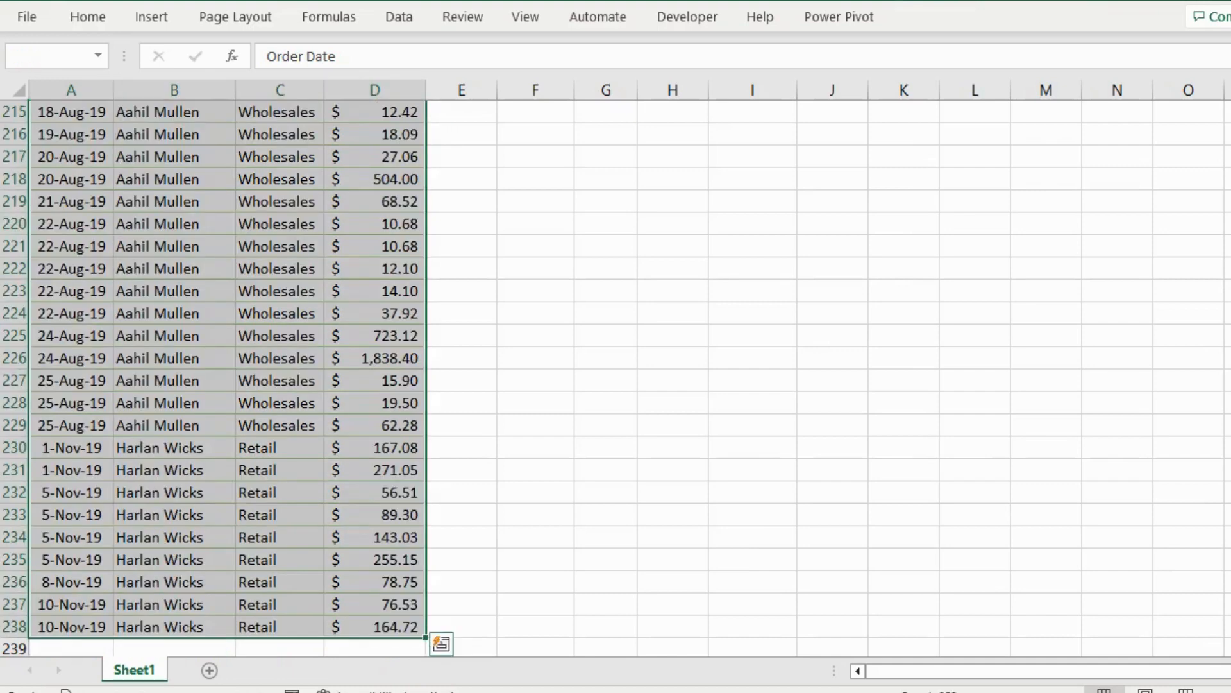
key("ctrl+c")
key("Down")
key("Up")
key("Right")
key("Right")
key("Right")
key("Right")
key("Right")
key("Right")
key("Right")
key("Right")
key("Right")
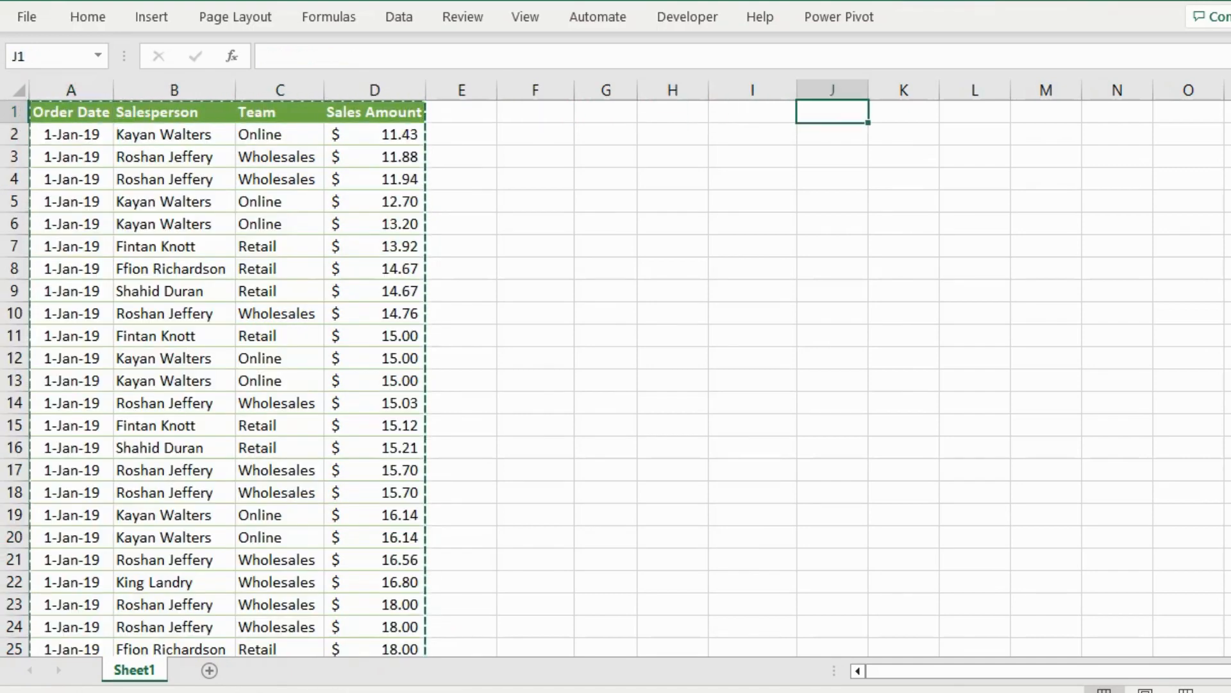
key("ctrl+alt+v")
key("v")
key("Return")
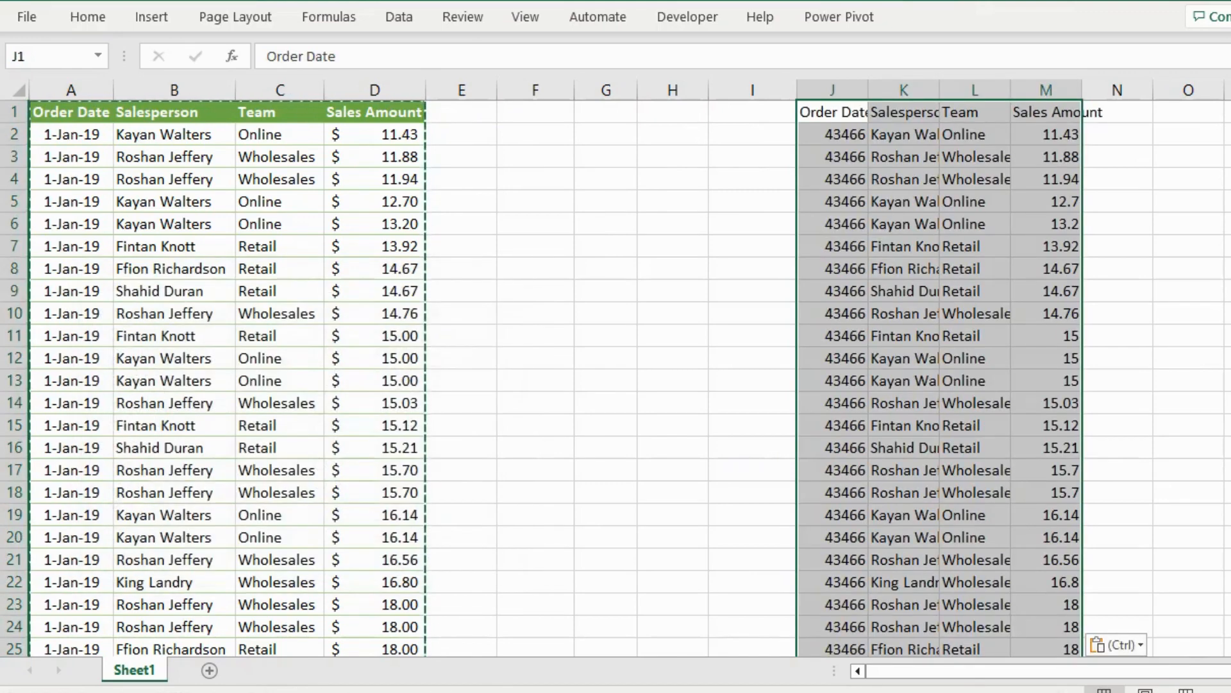
Autofit the column widths of the pasted copy in J:M and convert it into an Excel table with headers
key("alt+o")
key("c")
key("a")
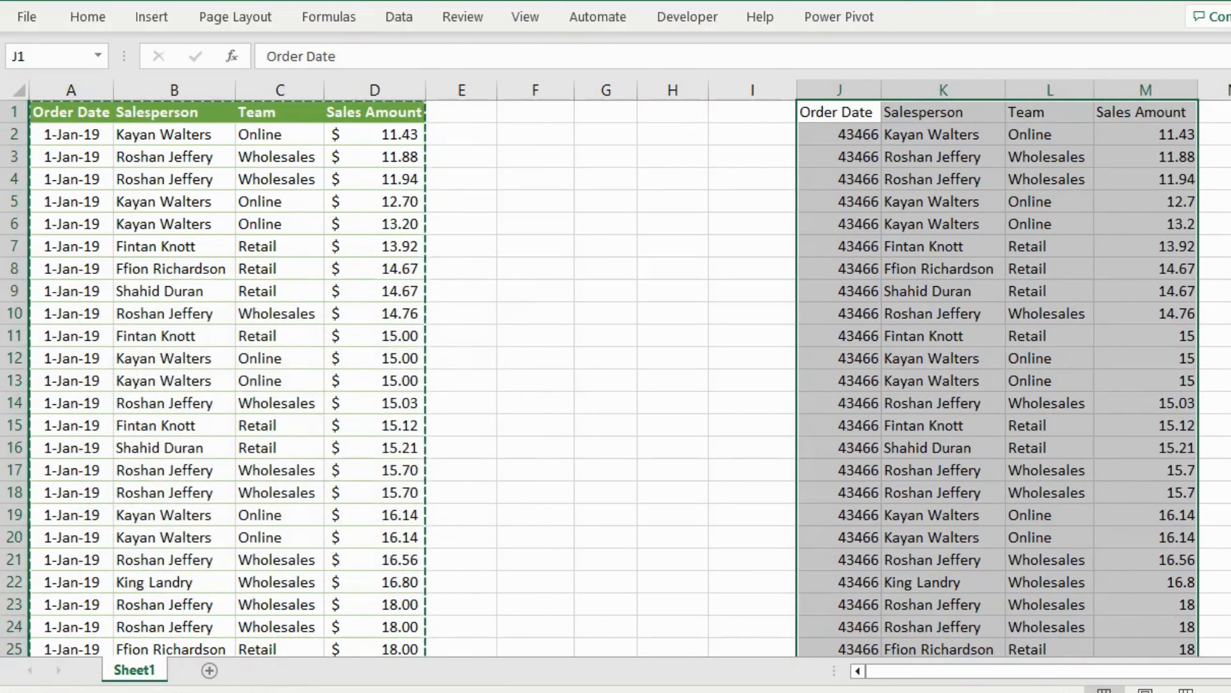
key("ctrl+t")
key("Return")
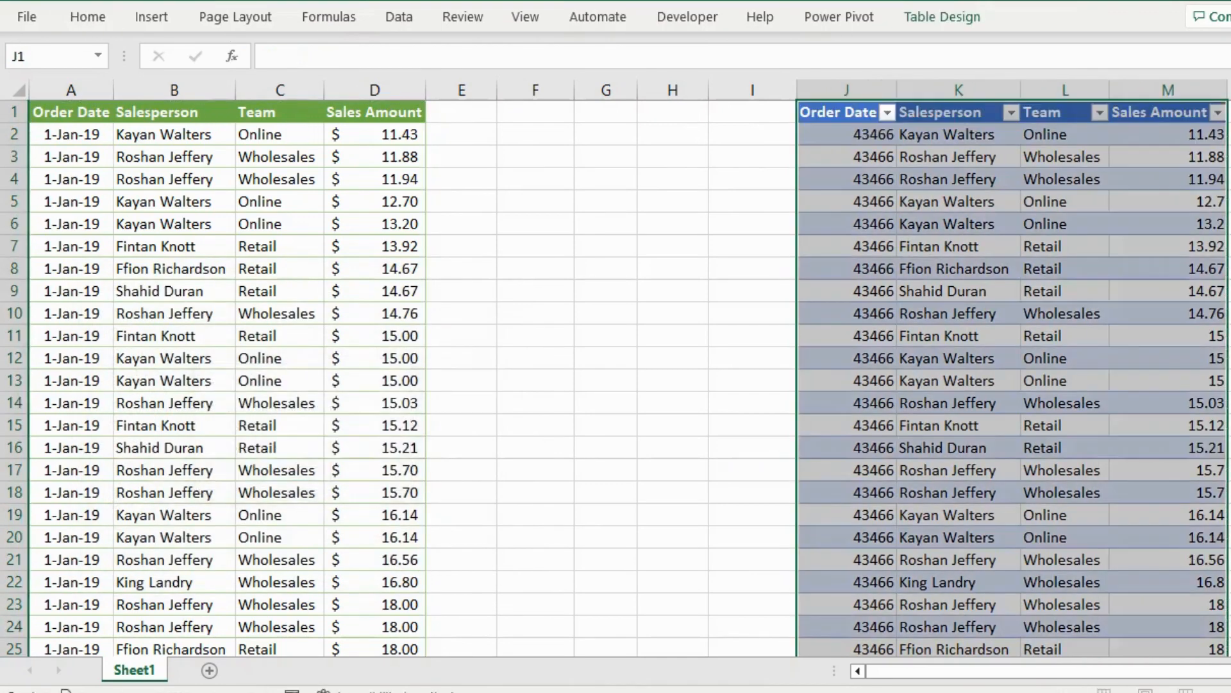
Format the table's Order Date column as day-month-year dates
key("shift+BackSpace")
key("ctrl+shift+Down")
key("ctrl+shift+3")
key("ctrl+BackSpace")
key("shift+BackSpace")
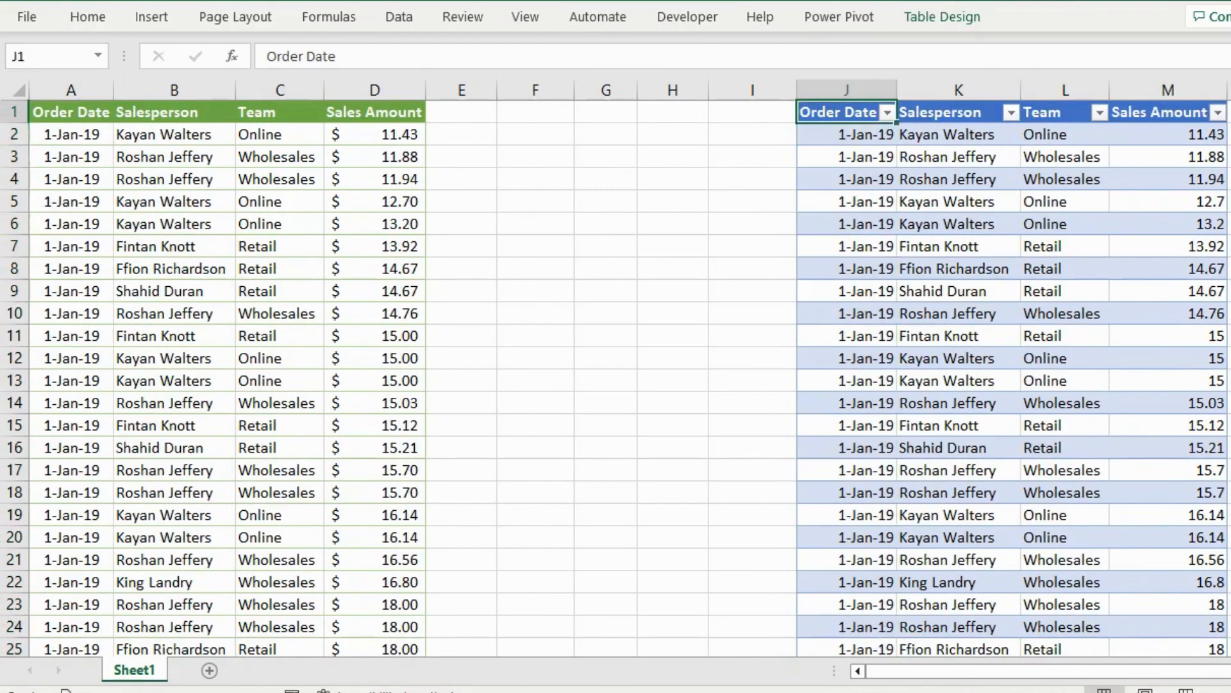
Enter a SUM formula in F5 that totals the original data's Sales Amount values, D2:D238
key("Right")
key("Left")
key("Left")
key("Left")
key("ctrl+Left")
key("ctrl+Left")
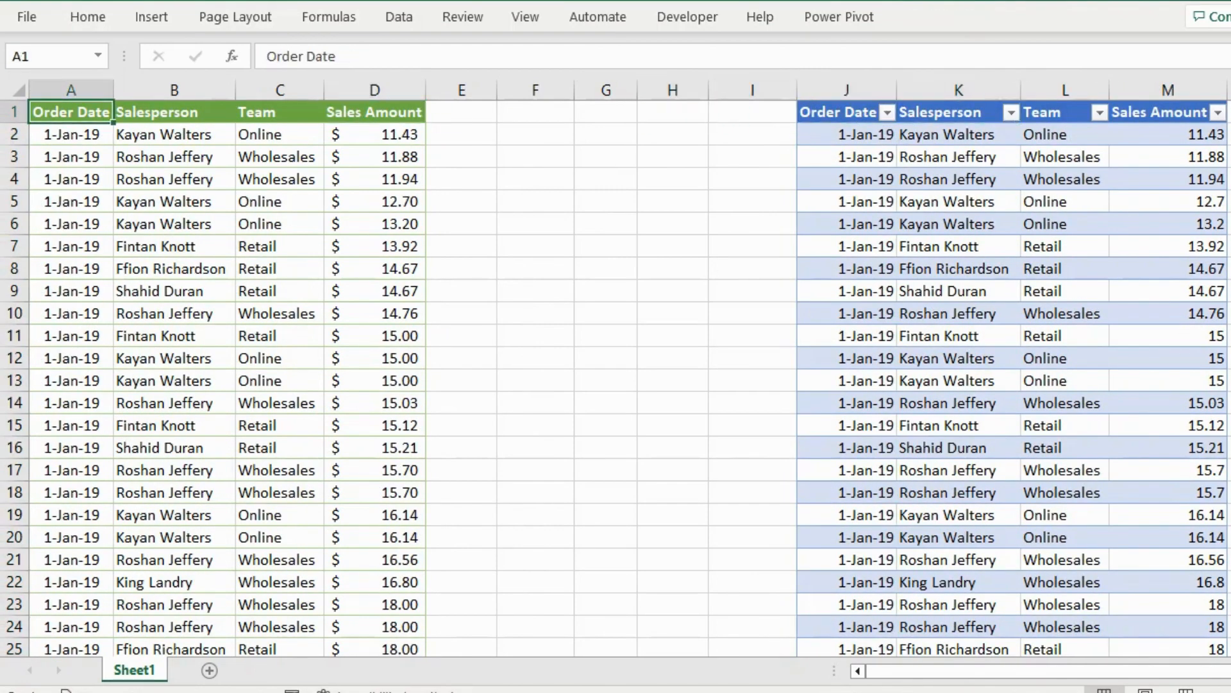
key("Right")
key("Right")
key("Right")
key("Right")
key("Right")
key("Down")
key("Down")
key("Down")
key("Down")
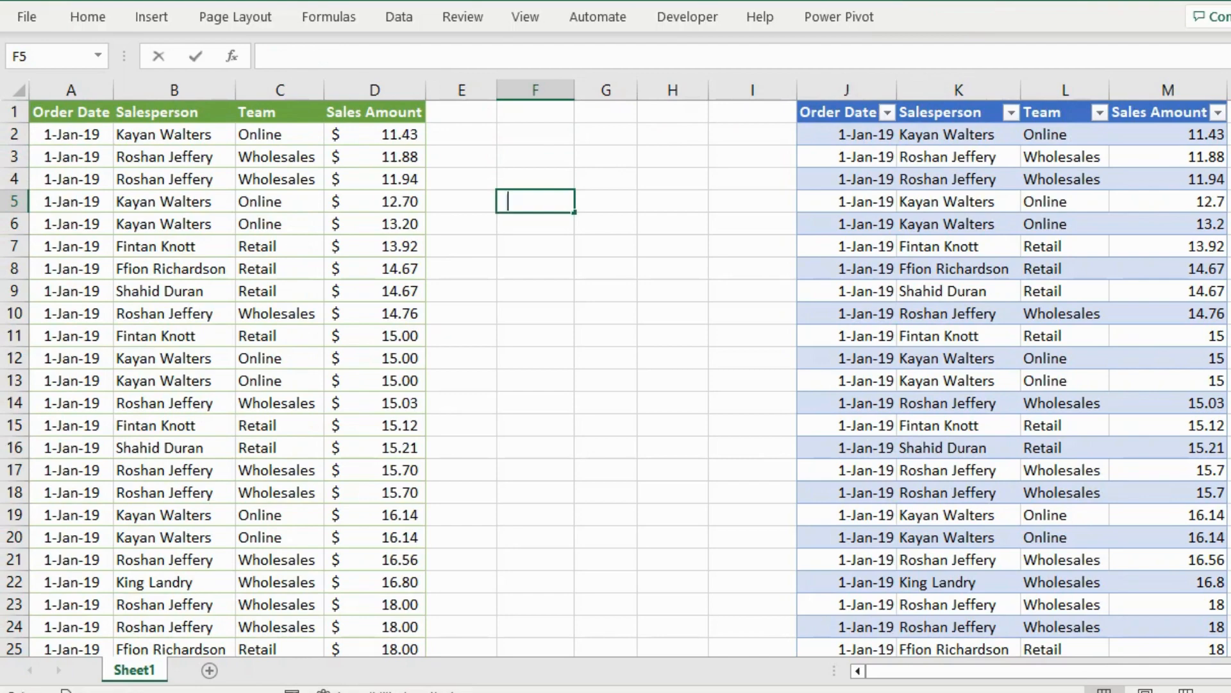
type("=sum")
key("Tab")
key("Left")
key("Left")
key("Left")
key("ctrl+Up")
key("Right")
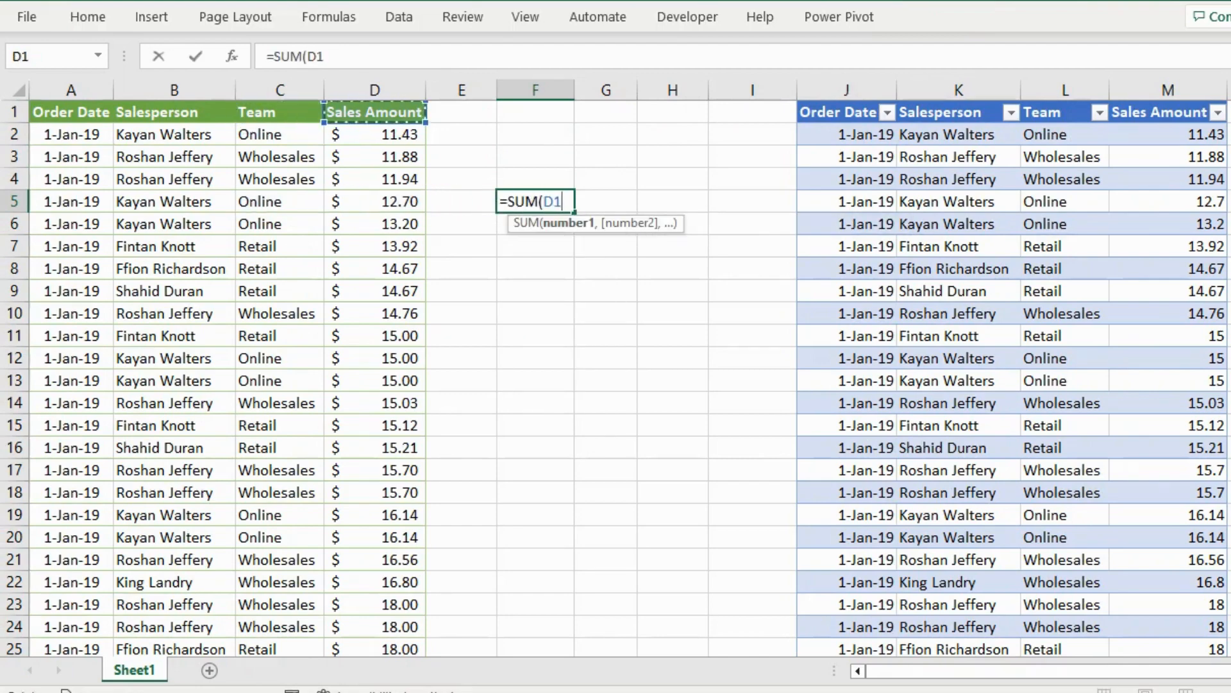
key("Down")
key("ctrl+shift+Down")
key("Return")
Enter a SUM formula in H5 that totals the new table's Sales Amount column from M2 down
key("Right")
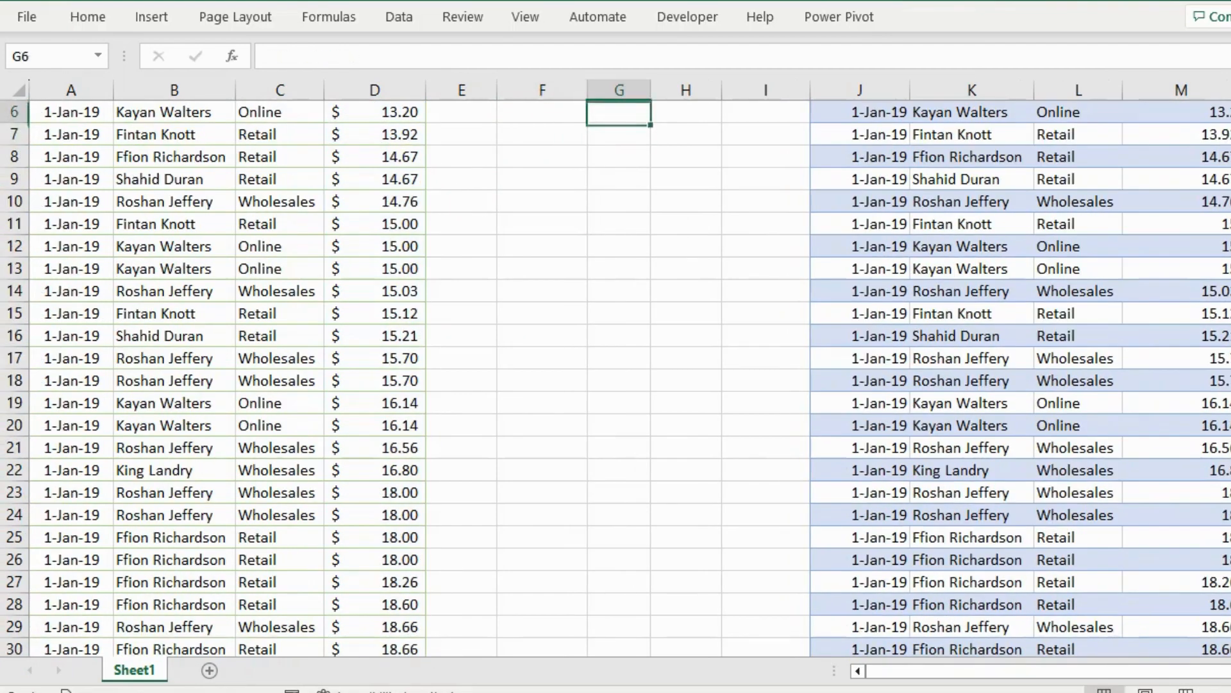
scroll(618, 353, "up", 1)
key("Up")
key("Right")
type("=sum")
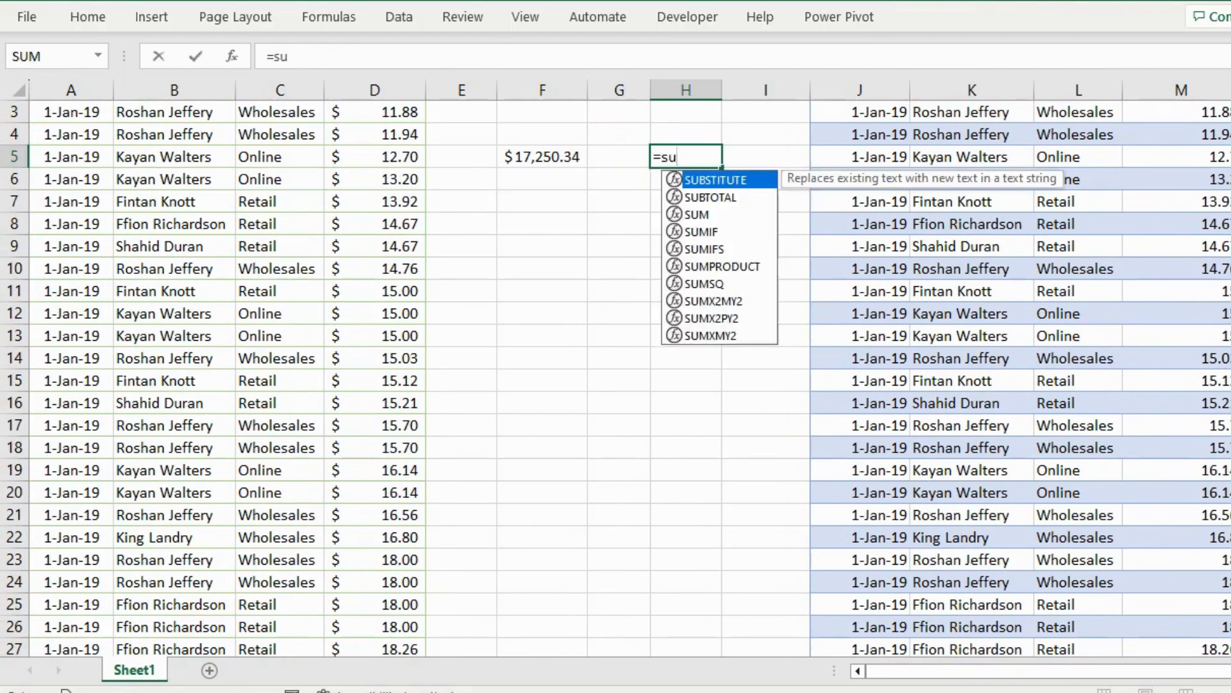
key("Tab")
key("Right")
key("Right")
key("Right")
key("Right")
key("Right")
key("ctrl+Up")
key("Down")
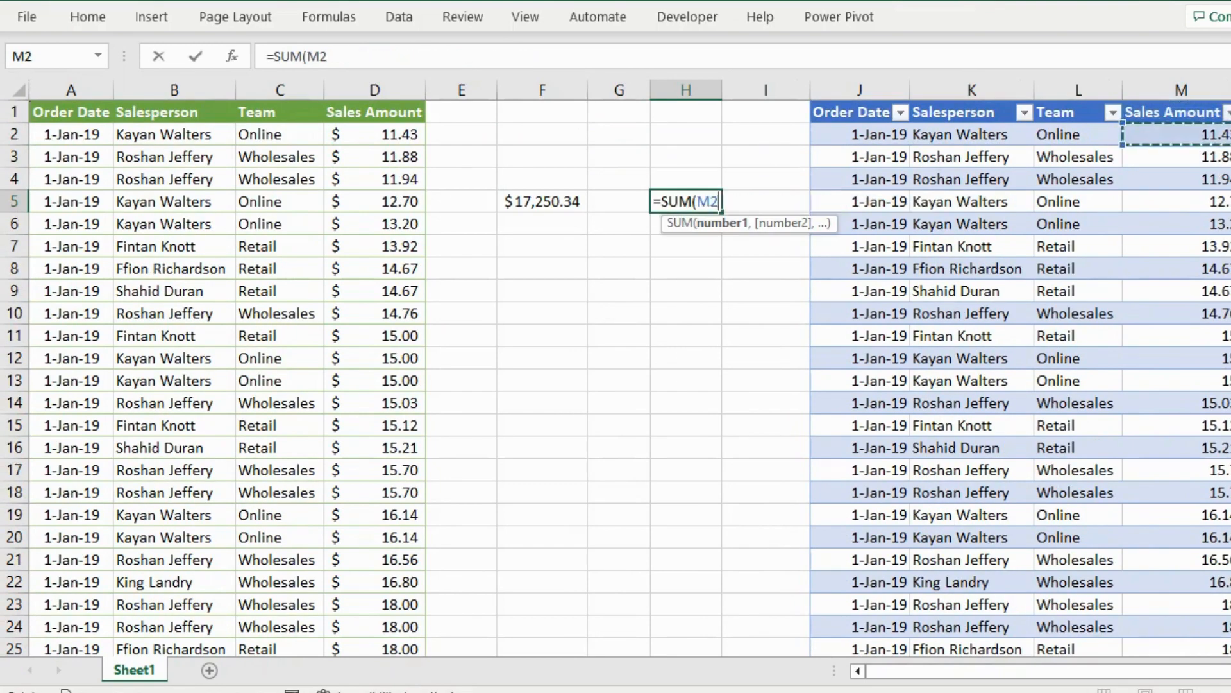
key("ctrl+shift+Down")
key("Return")
Copy the currency format of the total in F5 onto the total in H5
key("ctrl+Left")
key("ctrl+Up")
key("Right")
key("Right")
key("Right")
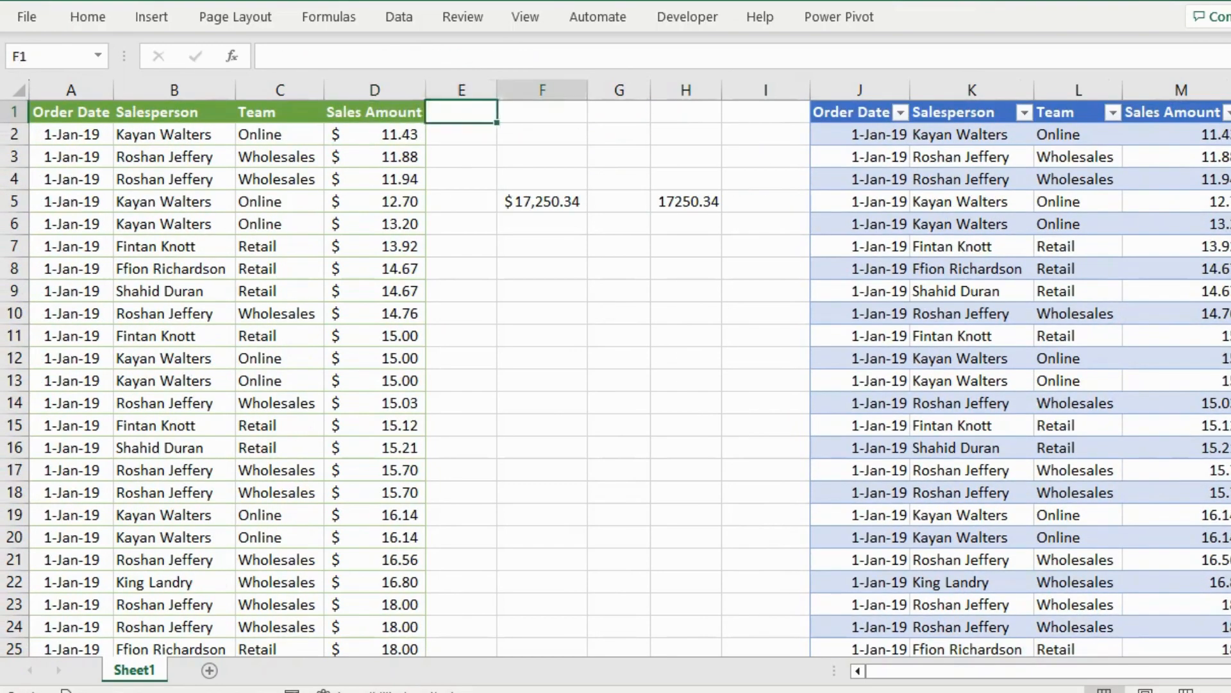
key("Down")
key("Down")
key("Down")
key("Down")
key("Left")
key("ctrl+c")
key("Right")
key("Right")
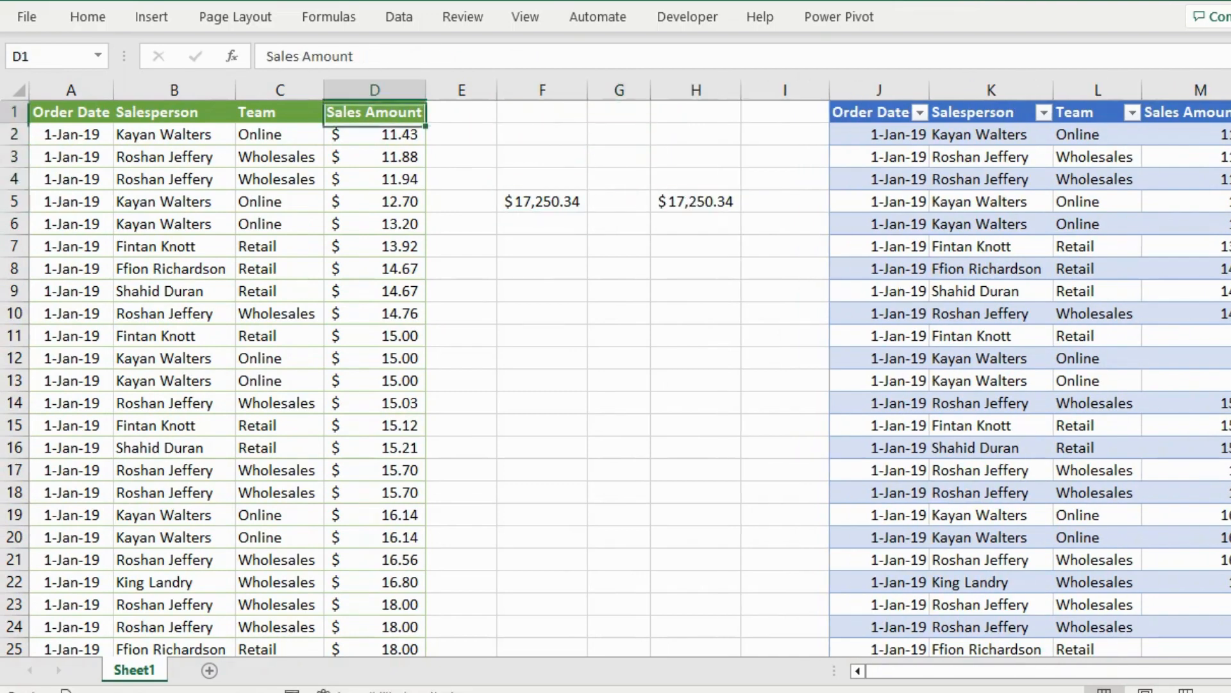
Insert a blank row above the header row of both data blocks
key("shift+space")
key("ctrl+shift+plus")
key("Up")
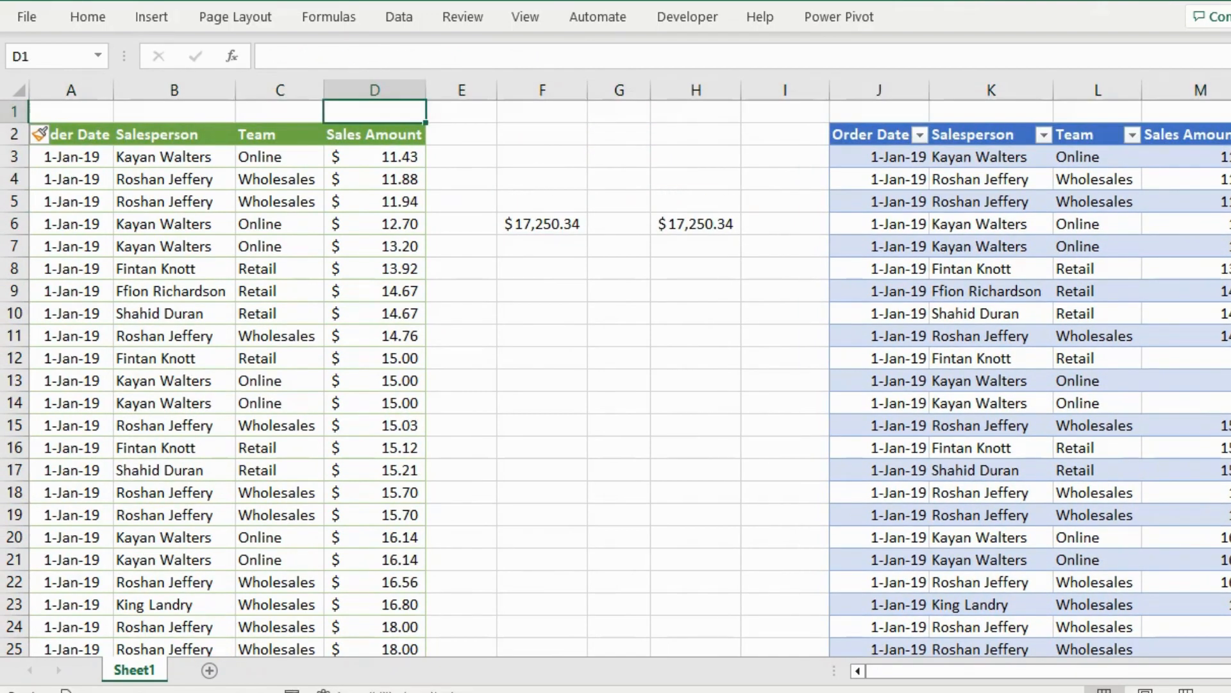
Merge and center A1:D1 above the original data and enter the heading "Normal Table"
key("Left")
key("Left")
key("Left")
key("shift+Right")
key("shift+Right")
key("shift+Right")
key("alt+h")
type("mcNorm")
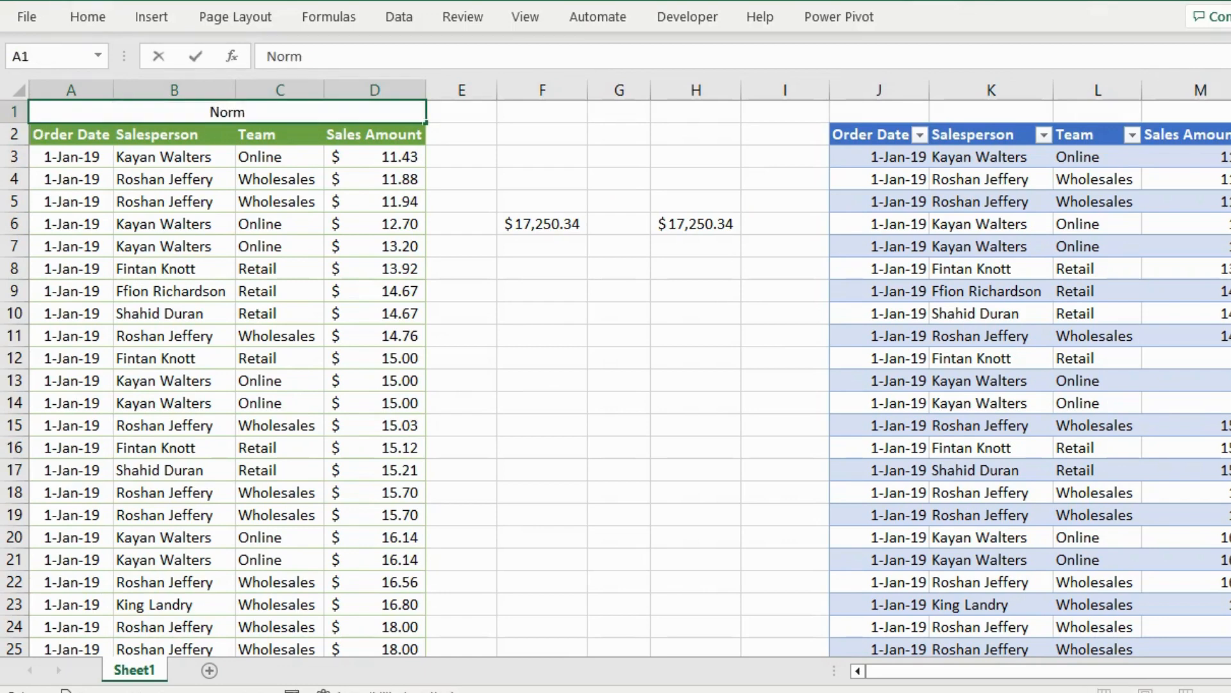
type("al Table")
key("ctrl+Return")
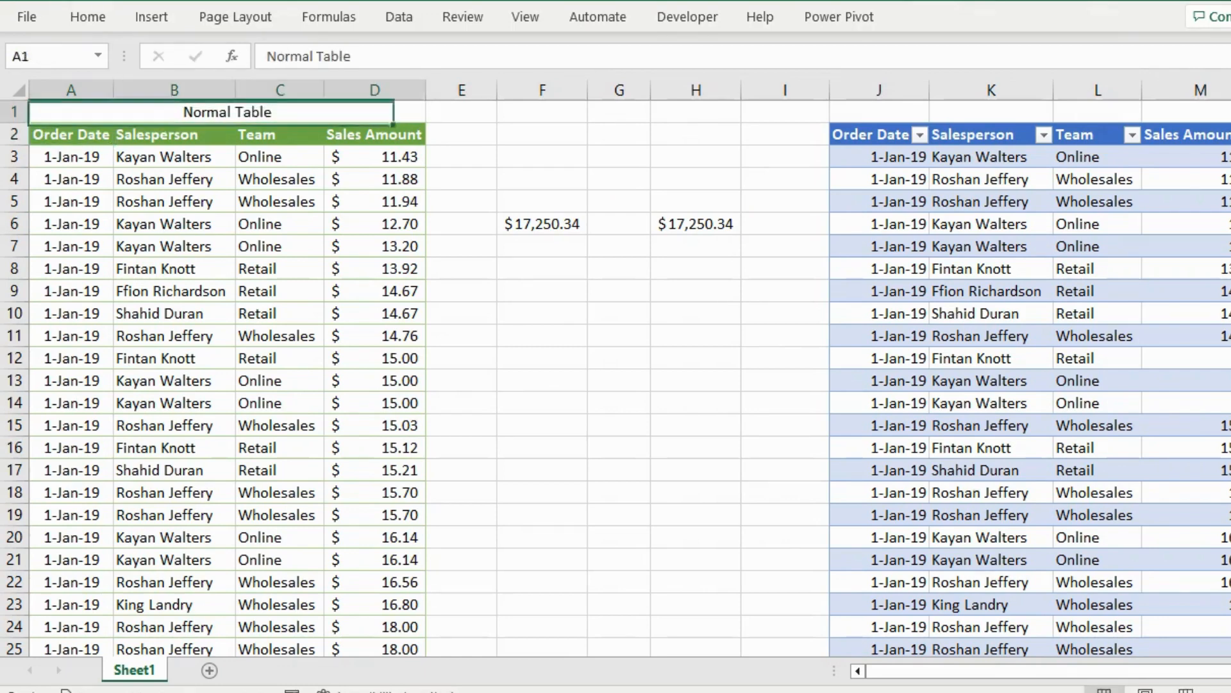
Copy the merged heading above the Excel table at J1:M1, with the text "In table format"
key("ctrl+c")
key("Right")
key("Right")
key("Right")
key("Right")
key("Right")
key("Right")
key("ctrl+v")
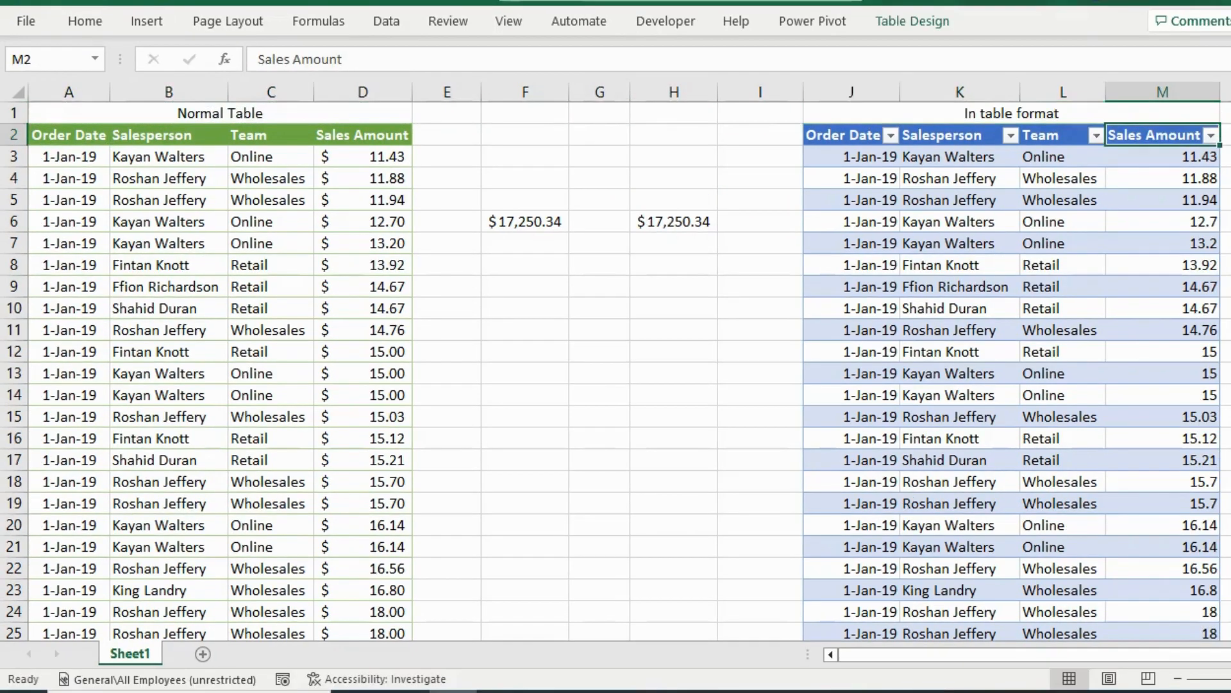
Add a new sales amount of 5000 in D240, directly below the last row of the normal table
left_click(959, 134)
left_click(852, 157)
key("Down")
key("Down")
key("Down")
key("Left")
key("Left")
key("Left")
key("Left")
key("Left")
key("Left")
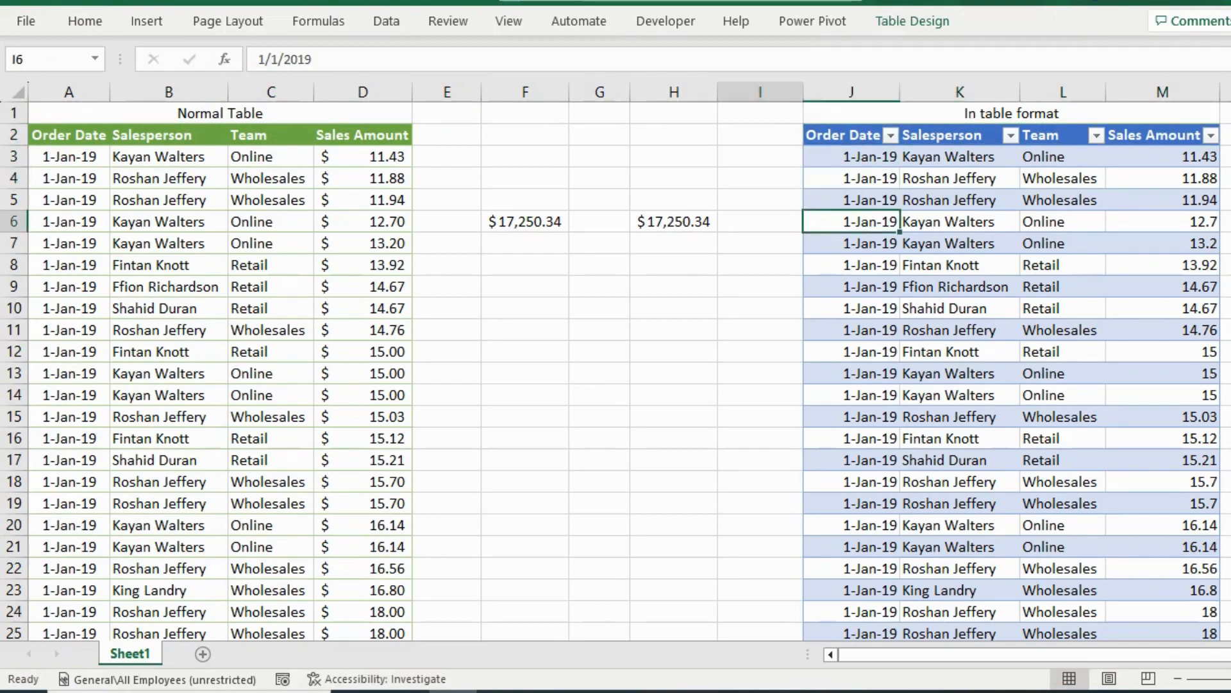
key("ctrl+Down")
key("Down")
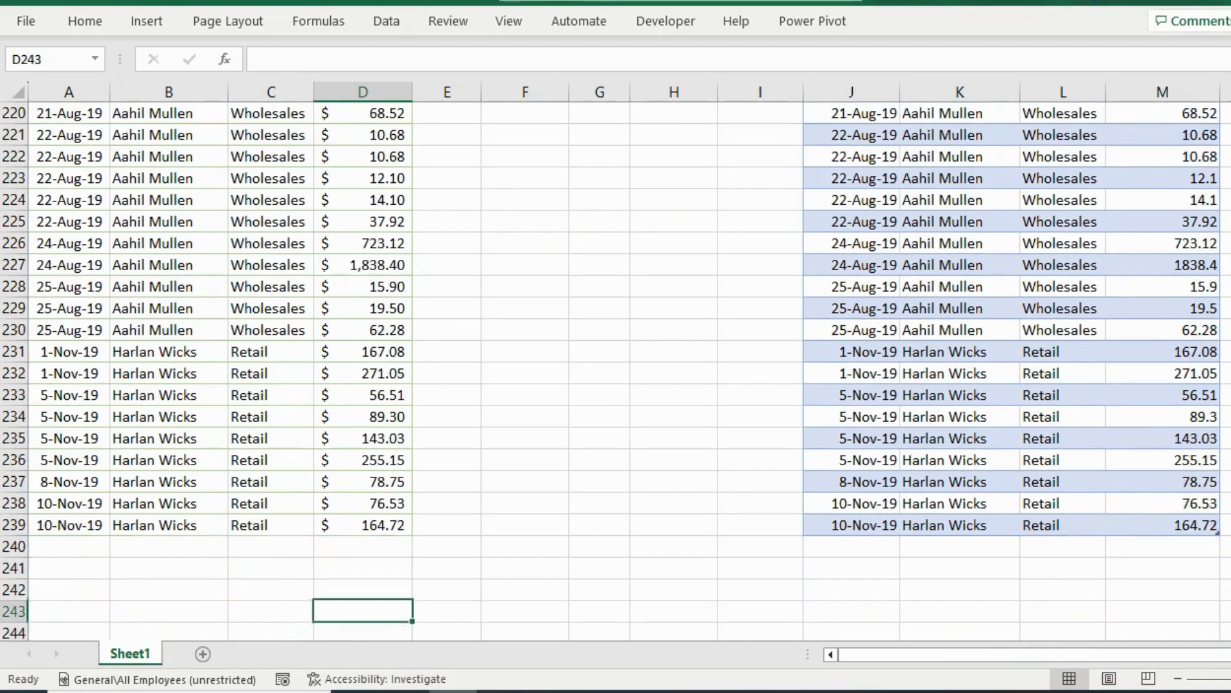
key("Up")
key("Down")
type("500")
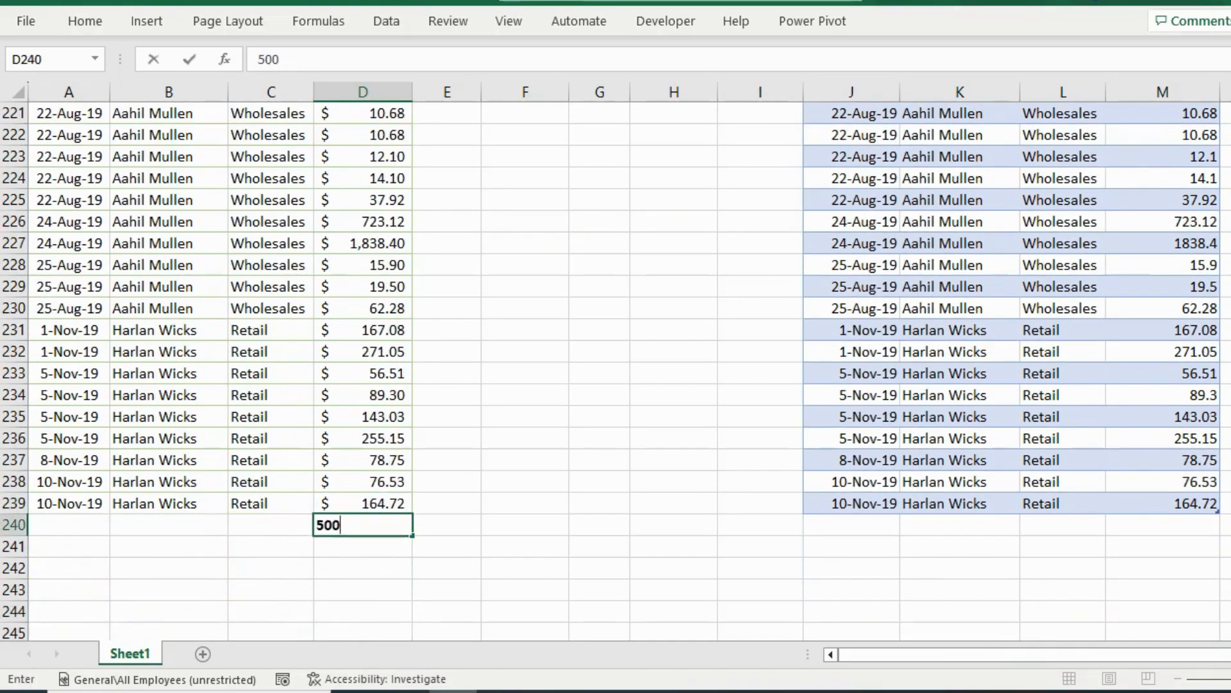
key("Return")
Check the normal table's total in F6 and the range covered by its SUM formula
key("Up")
key("Right")
key("Right")
key("ctrl+Up")
key("ctrl+Up")
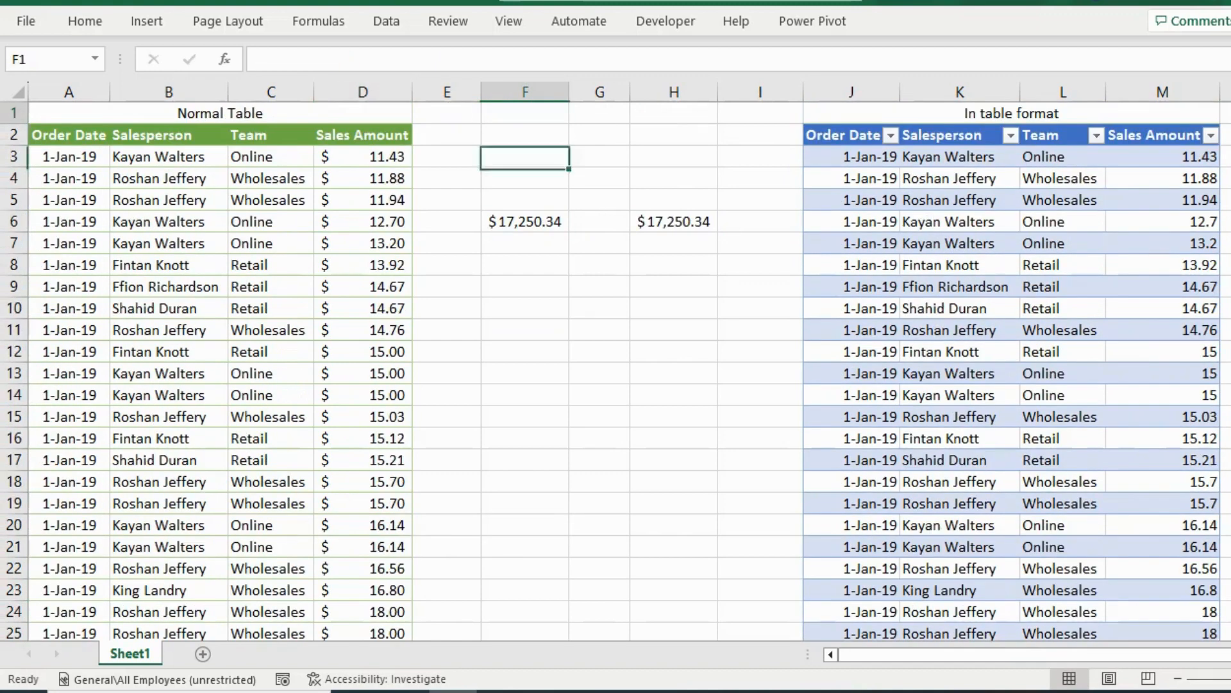
key("Down")
key("Down")
key("Down")
key("Down")
key("Down")
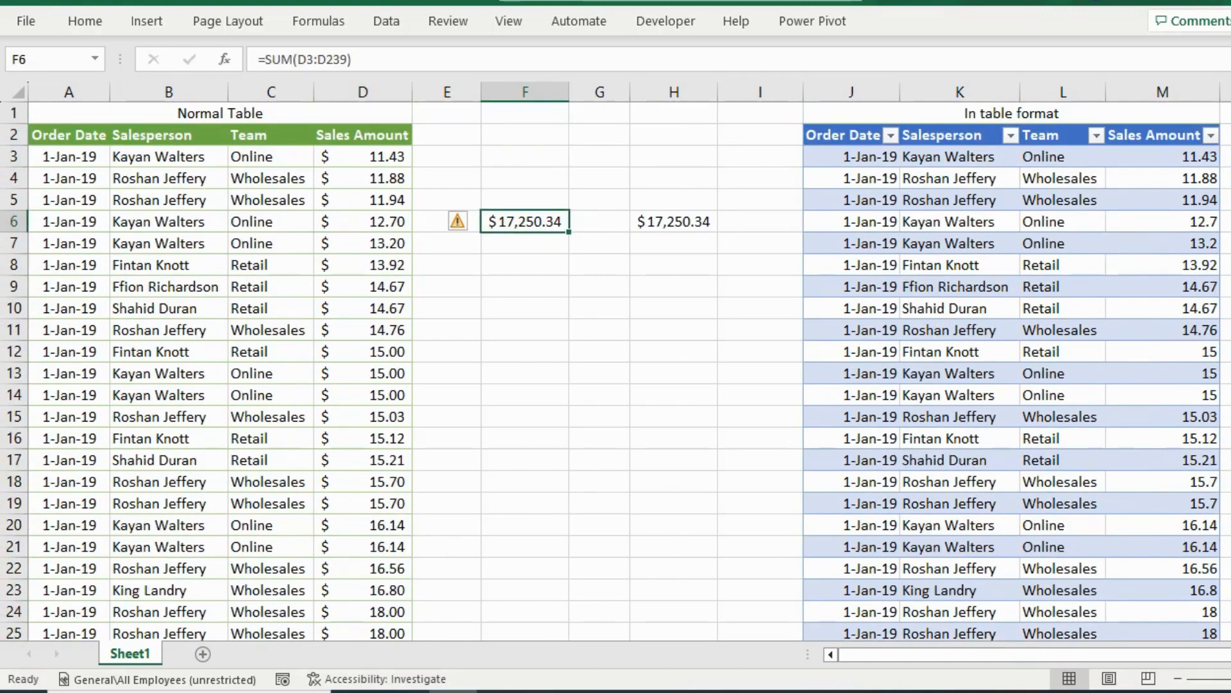
key("Left")
Add a new sales amount of 5000 in M240, directly below the last row of the Excel table
key("Right")
key("Right")
key("Right")
key("Right")
key("Right")
key("Right")
key("Right")
key("Right")
key("ctrl+Down")
key("Down")
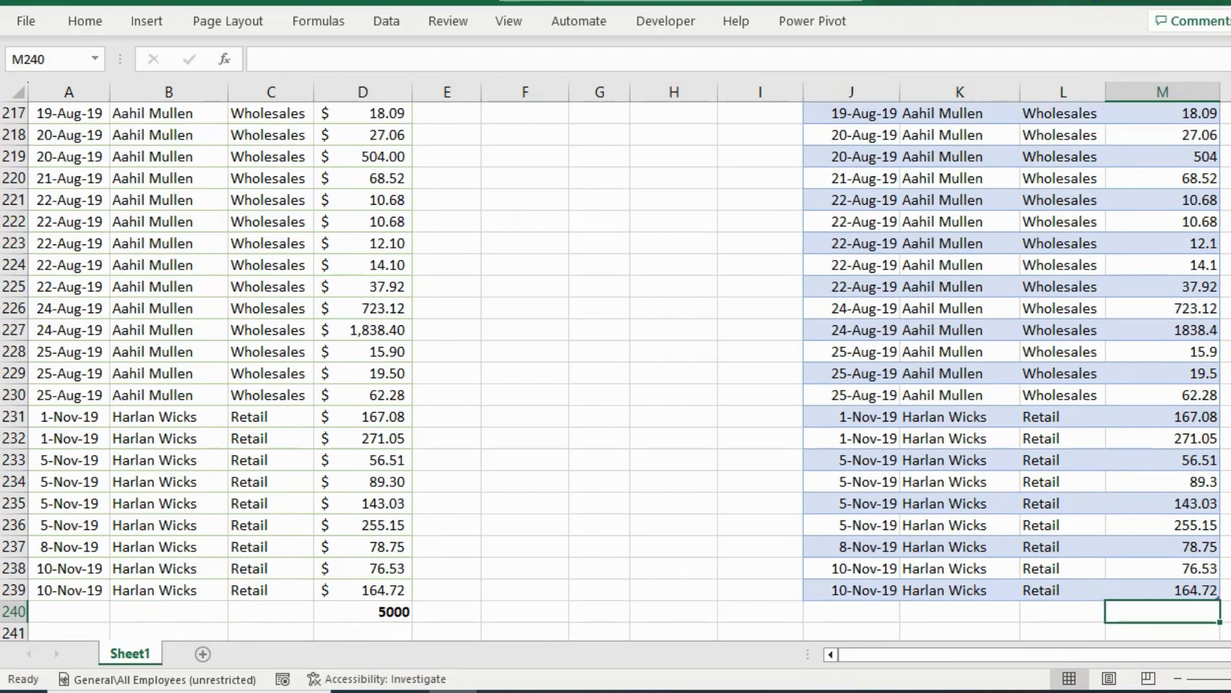
type("5000")
key("Return")
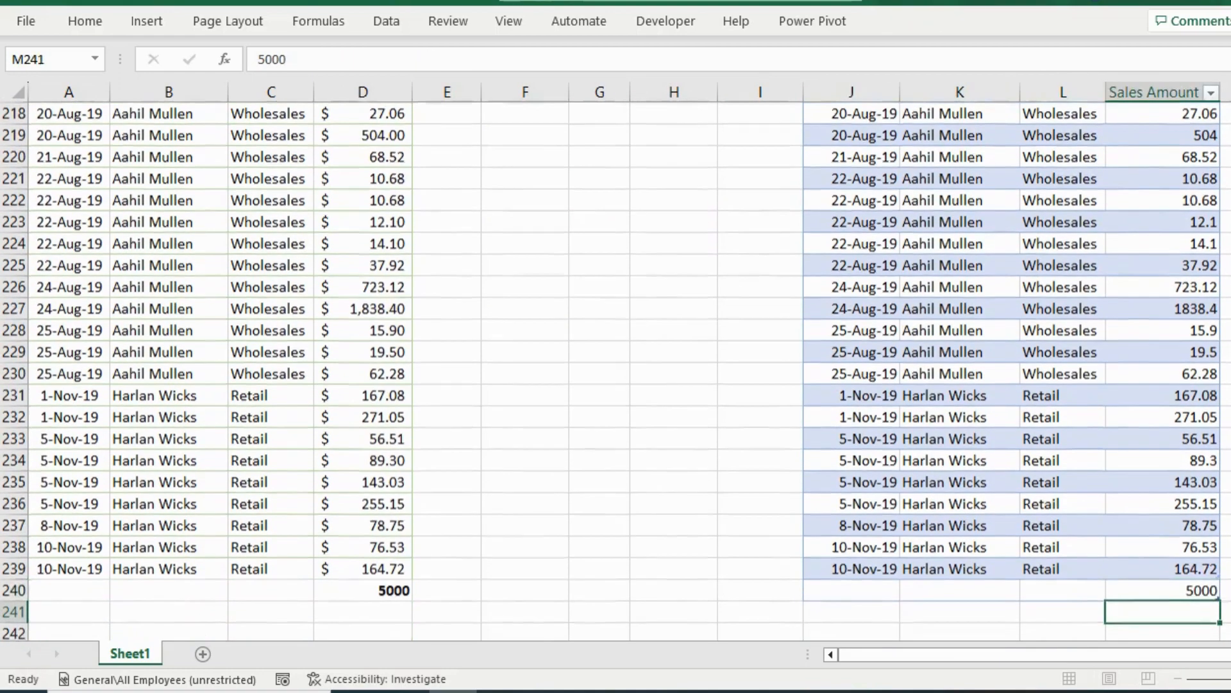
Compare the totals in F6 and H6 to see which one includes the added sales amount
key("ctrl+Up")
key("ctrl+Left")
key("ctrl+Left")
key("Right")
key("Right")
key("Right")
key("Right")
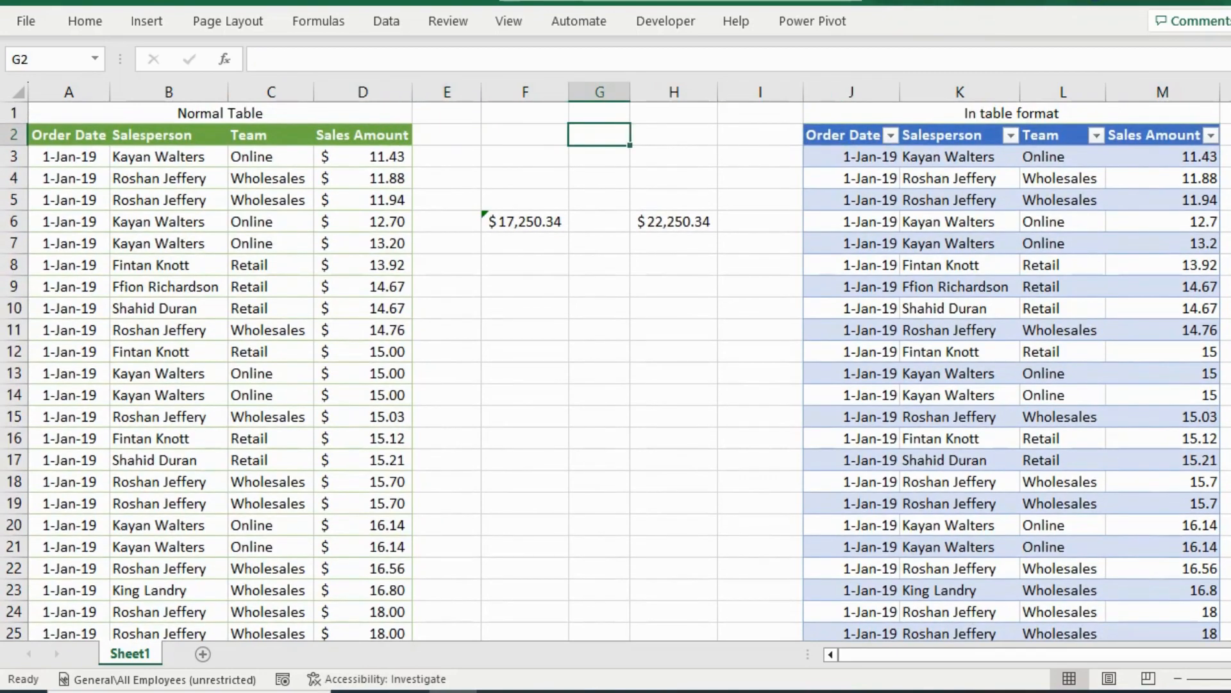
key("Down")
key("Down")
key("Down")
key("Down")
key("Right")
key("Right")
key("Right")
key("Right")
key("Right")
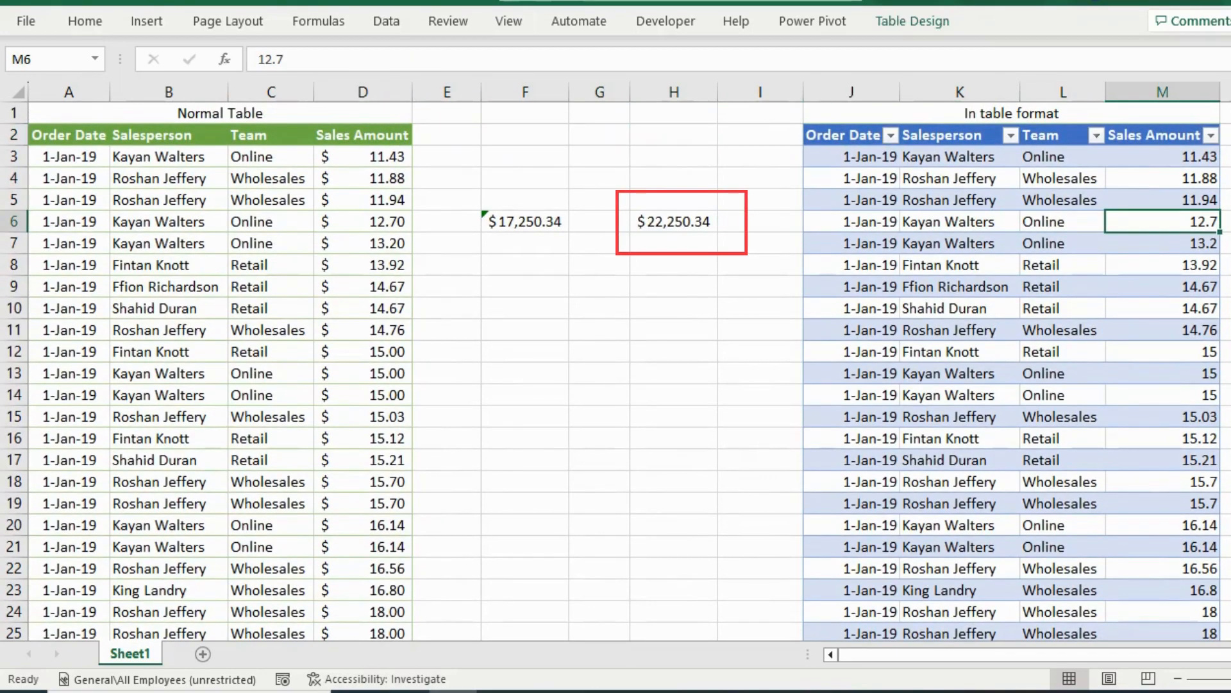
Inspect the SUM formula behind the Excel table's total in H6
key("Left")
key("Left")
key("Left")
key("Left")
key("Left")
key("F2")
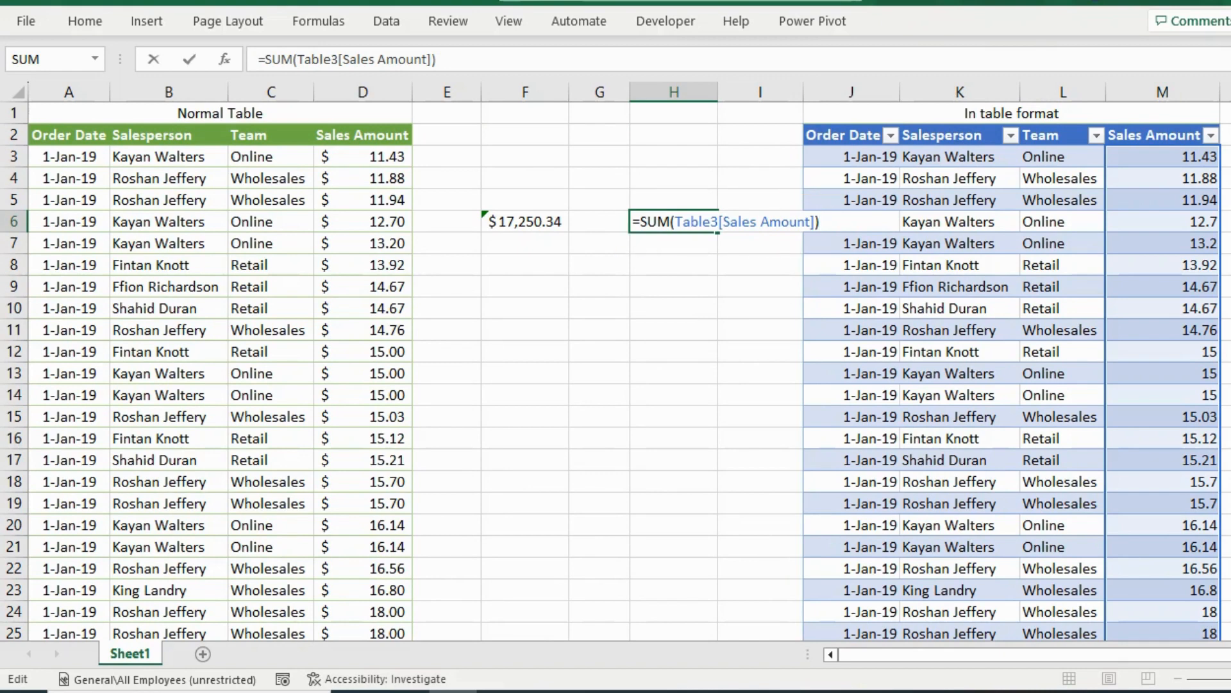
Compare the cell range used by the total in F6 with the table reference used in H6
key("Escape")
key("Left")
key("Left")
key("F2")
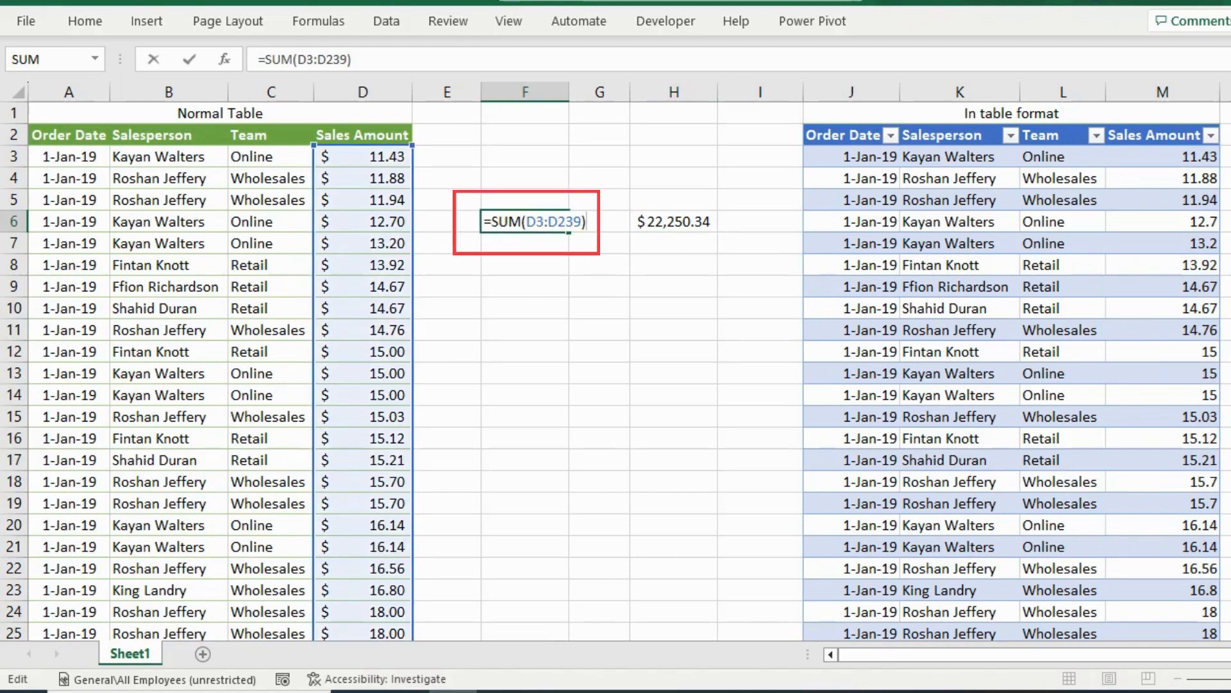
key("Escape")
key("Right")
key("Right")
key("F2")
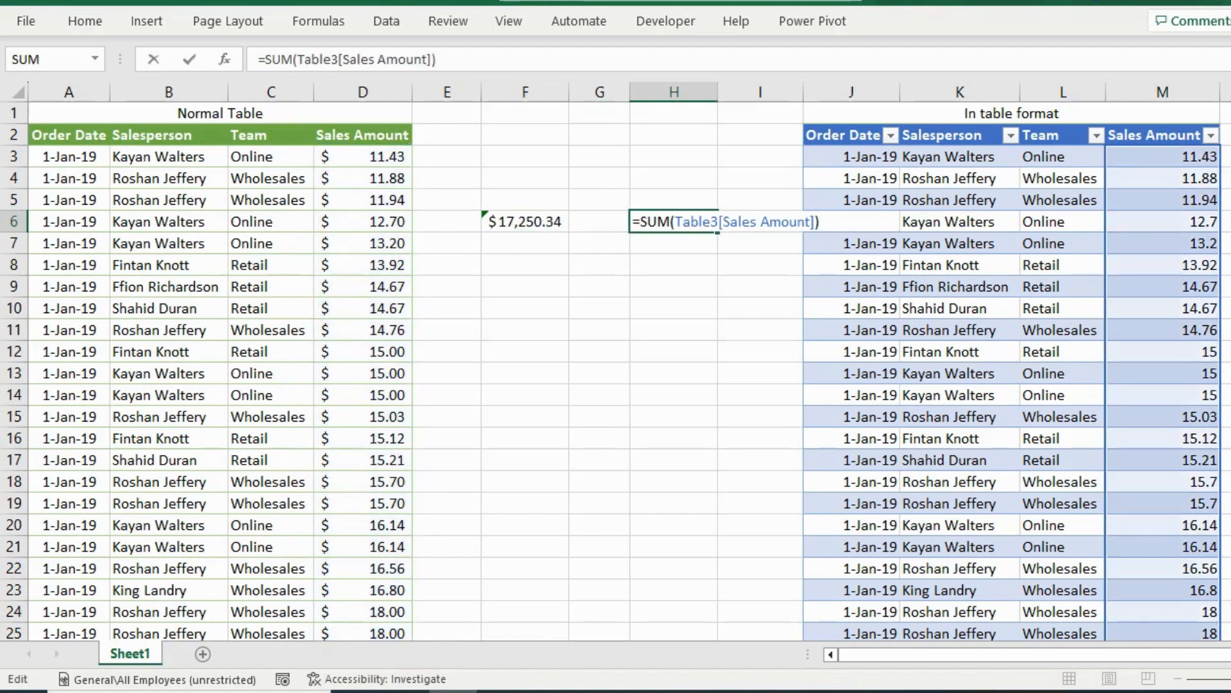
key("Escape")
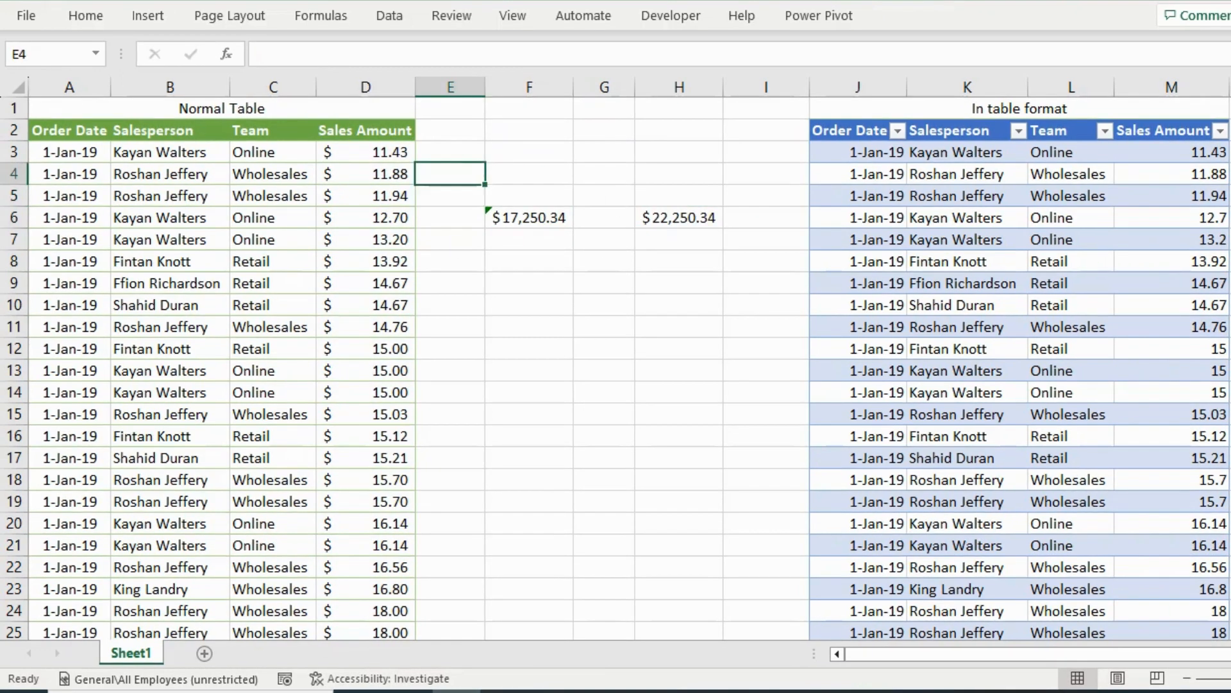
Label the totals by entering Manual Calculation in F4 and Auto Calculation in H4
key("Right")
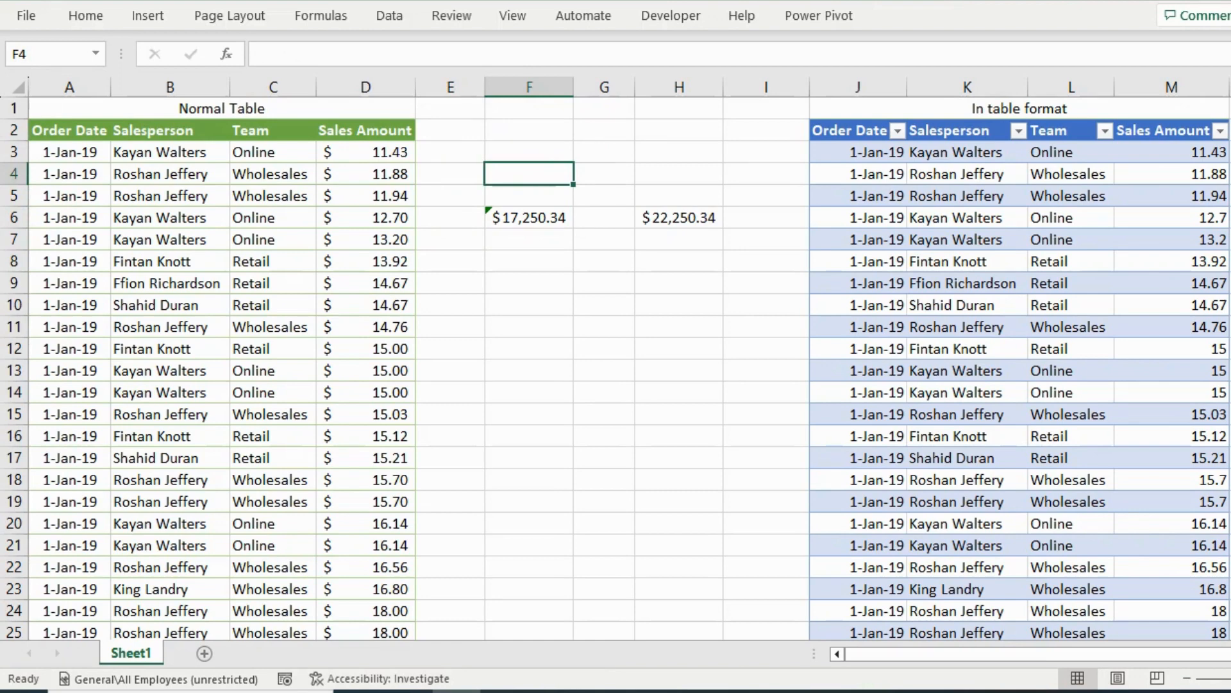
type("Manual Calcul")
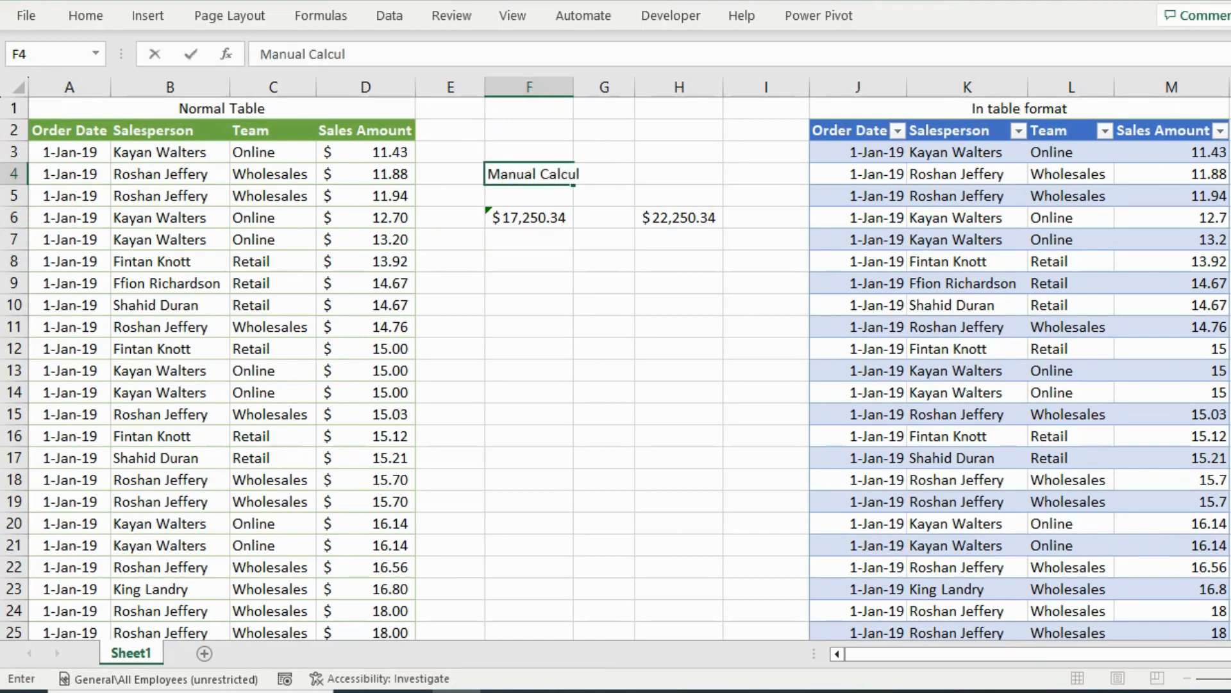
key("Return")
key("Up")
key("Right")
key("Right")
type("Au")
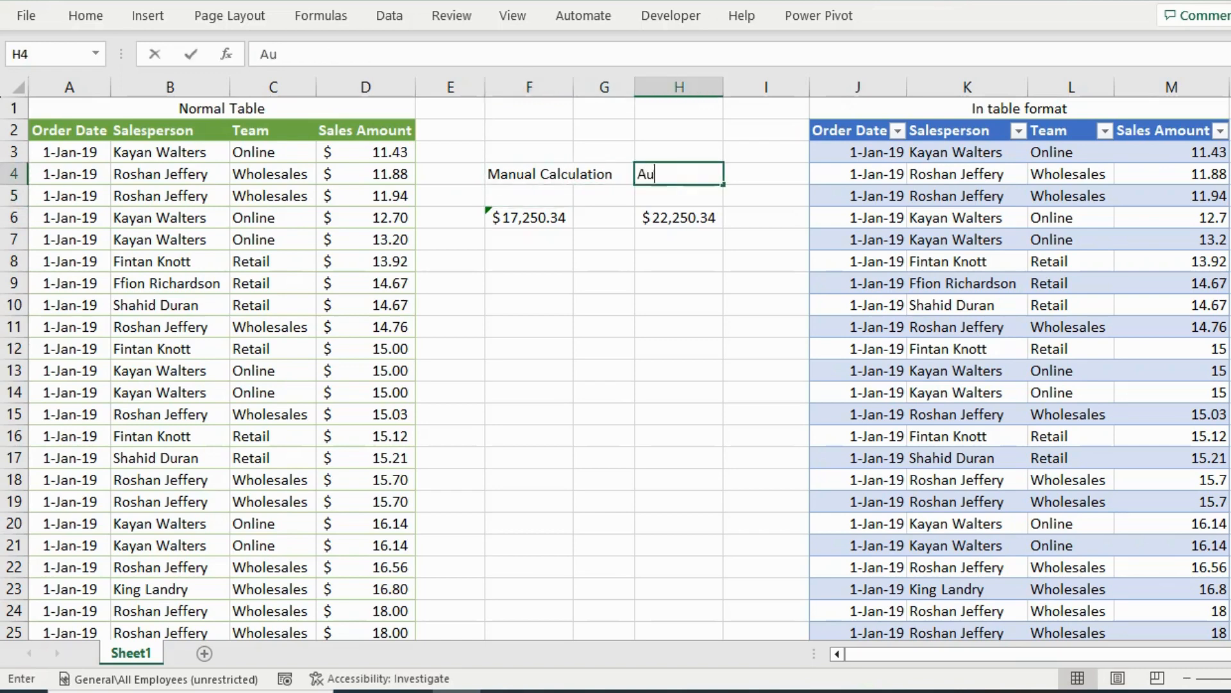
type("to Calcu")
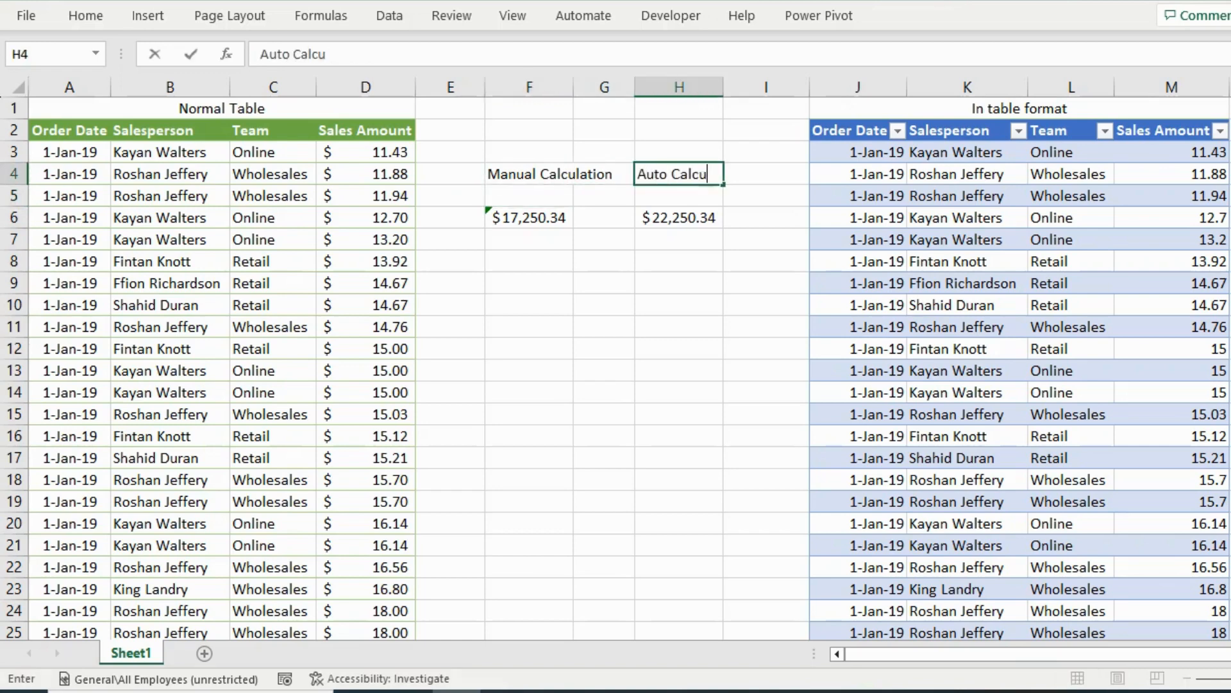
type("lation")
key("Return")
Head the comparison columns Normal Table in F2 and Table in H2, and number the points 1) in E4 and 2) in E8
key("Up")
key("Up")
key("Up")
key("Left")
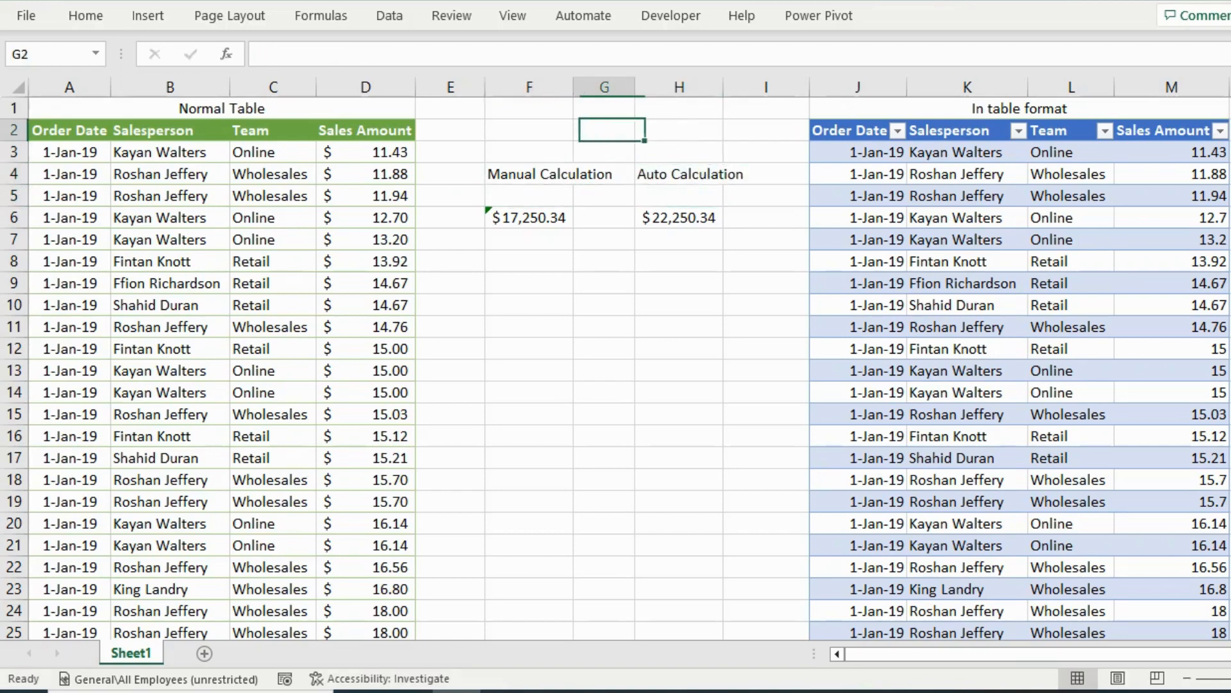
key("Left")
type("M")
key("Right")
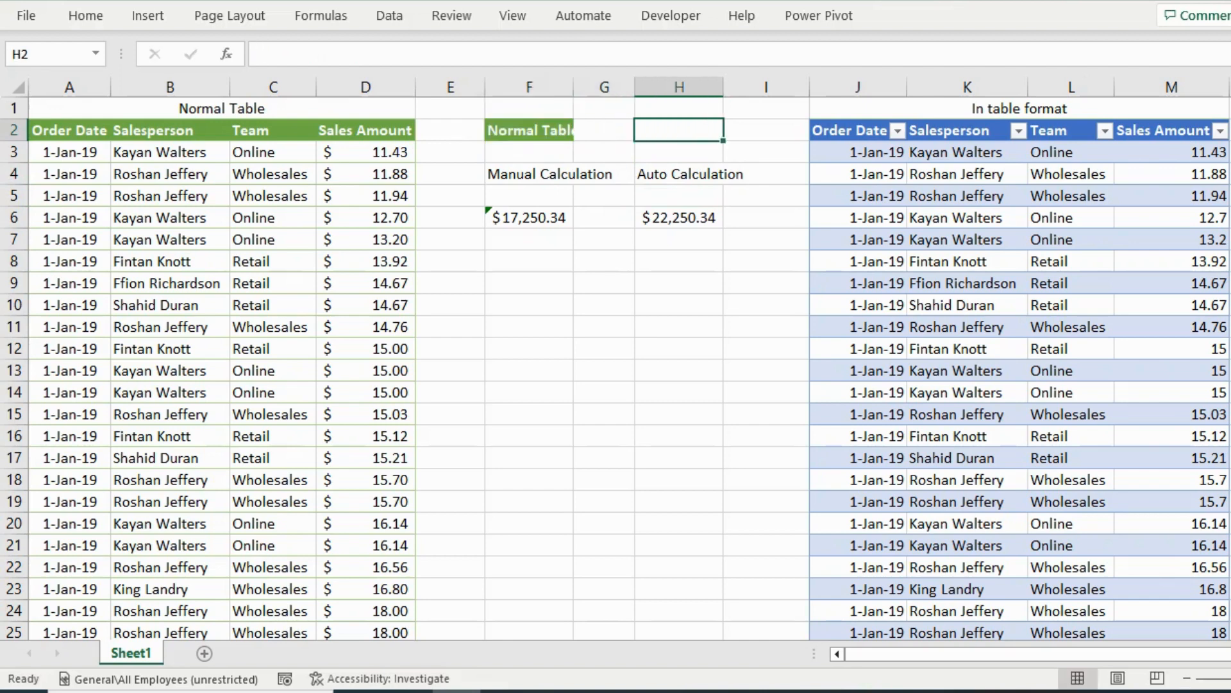
type("T")
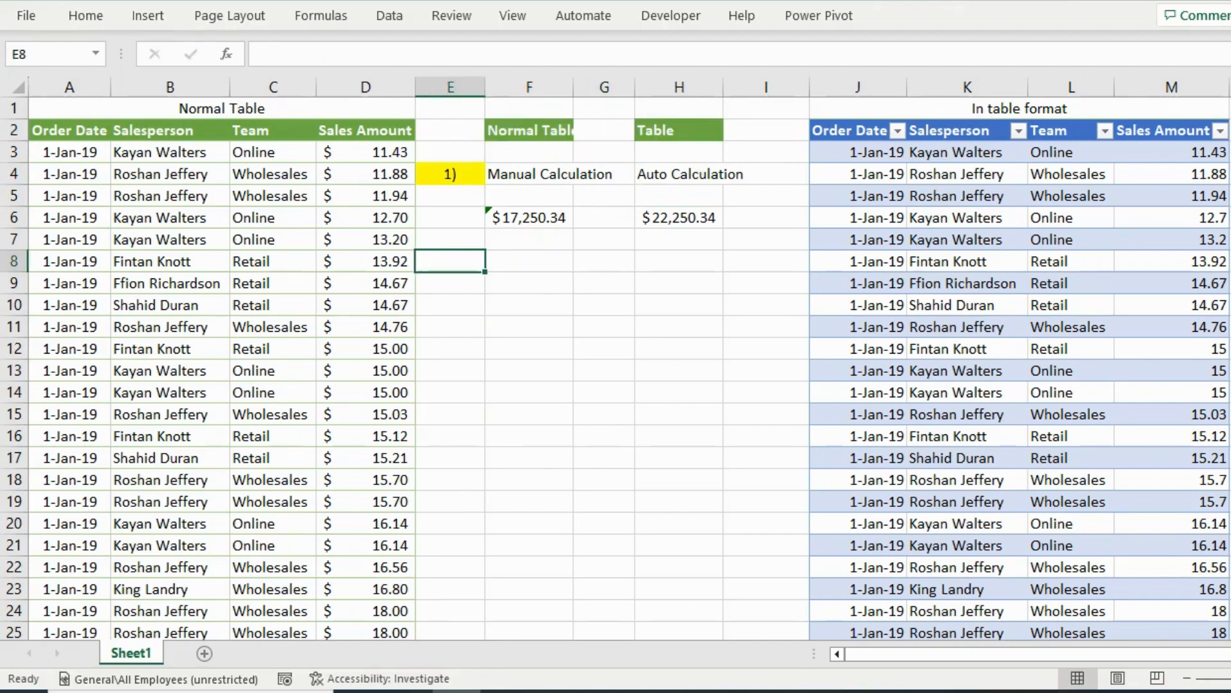
type("2)")
key("Return")
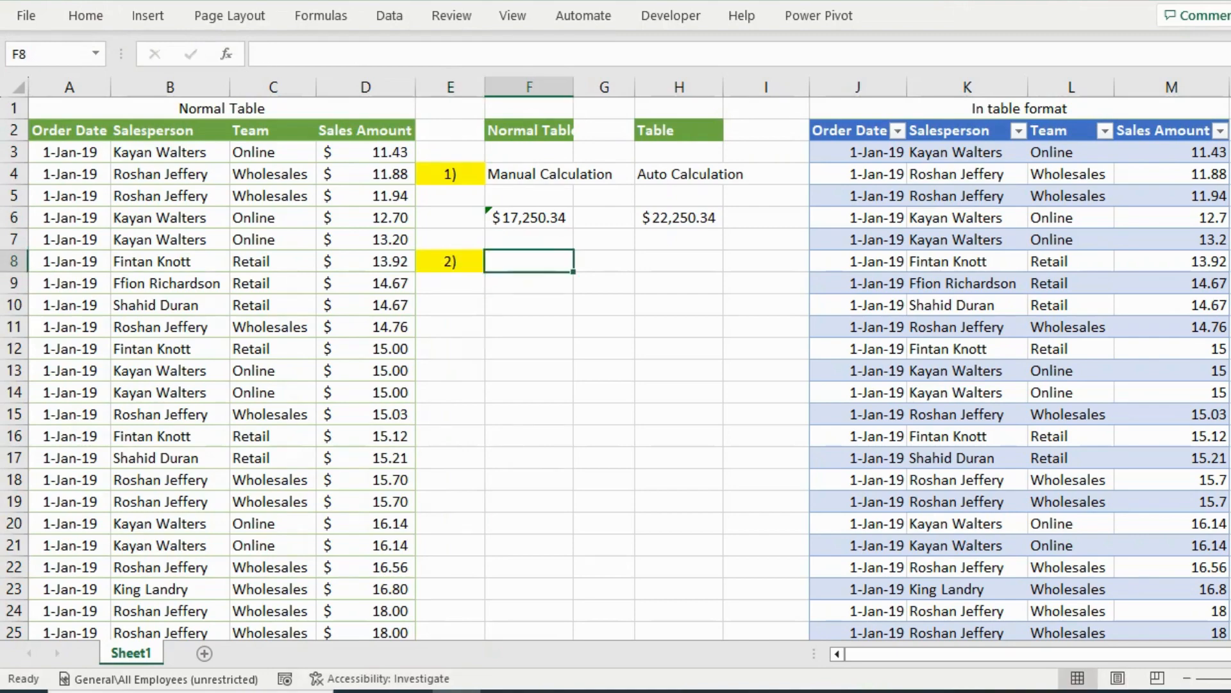
Check whether the normal table's column headers remain visible far down in its data
left_click(170, 195)
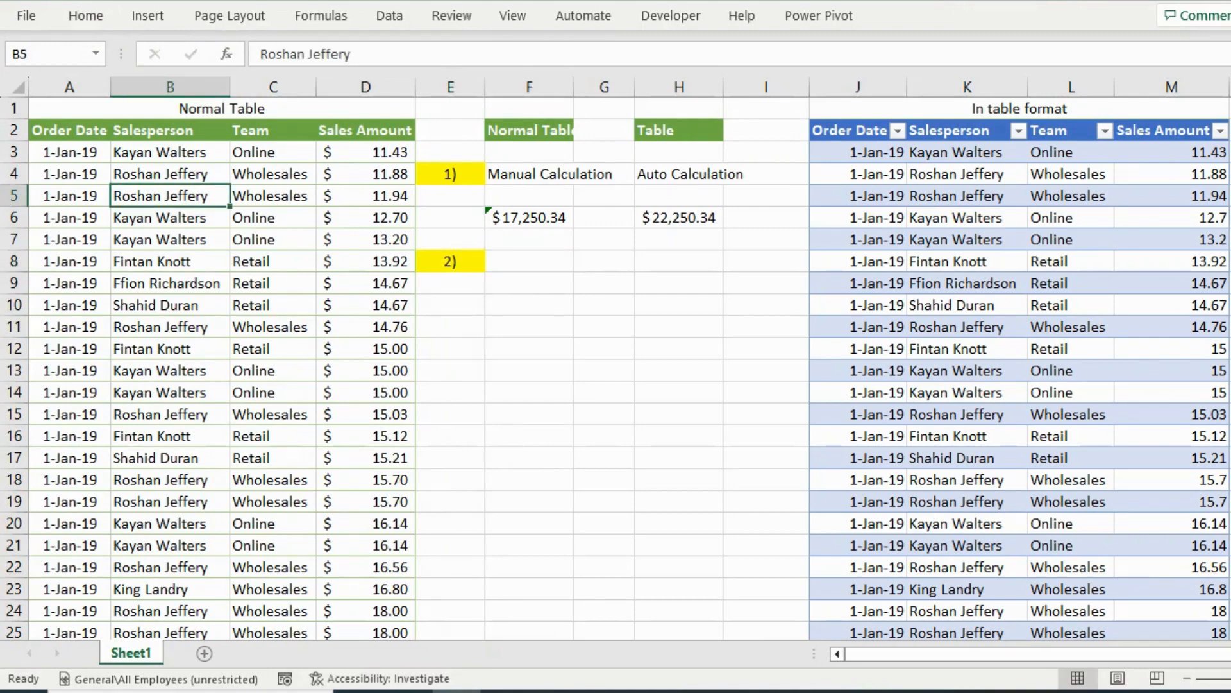
scroll(615, 366, "down", 18)
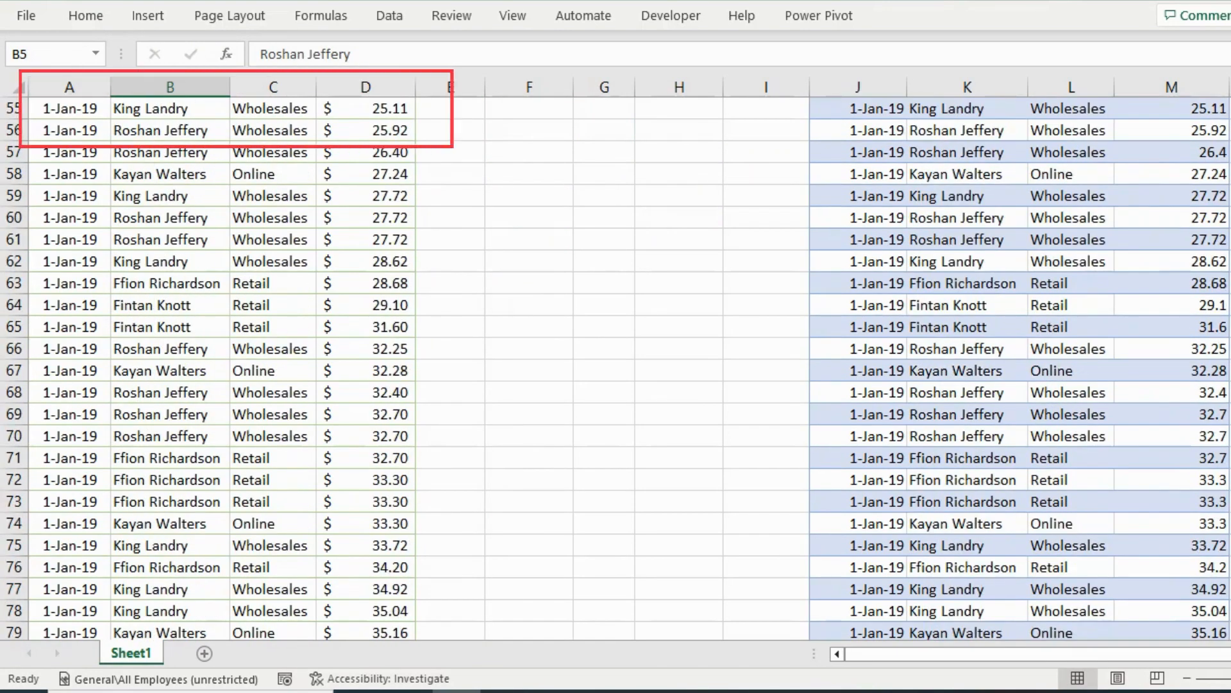
scroll(615, 365, "down", 20)
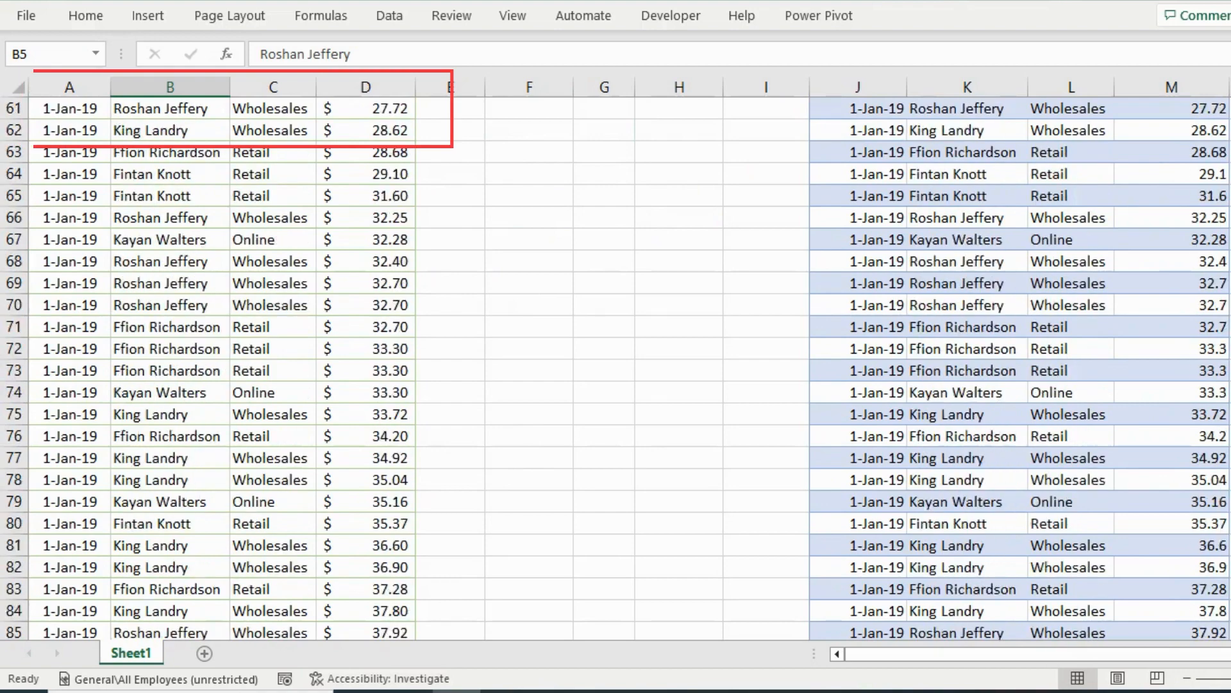
scroll(616, 366, "up", 1)
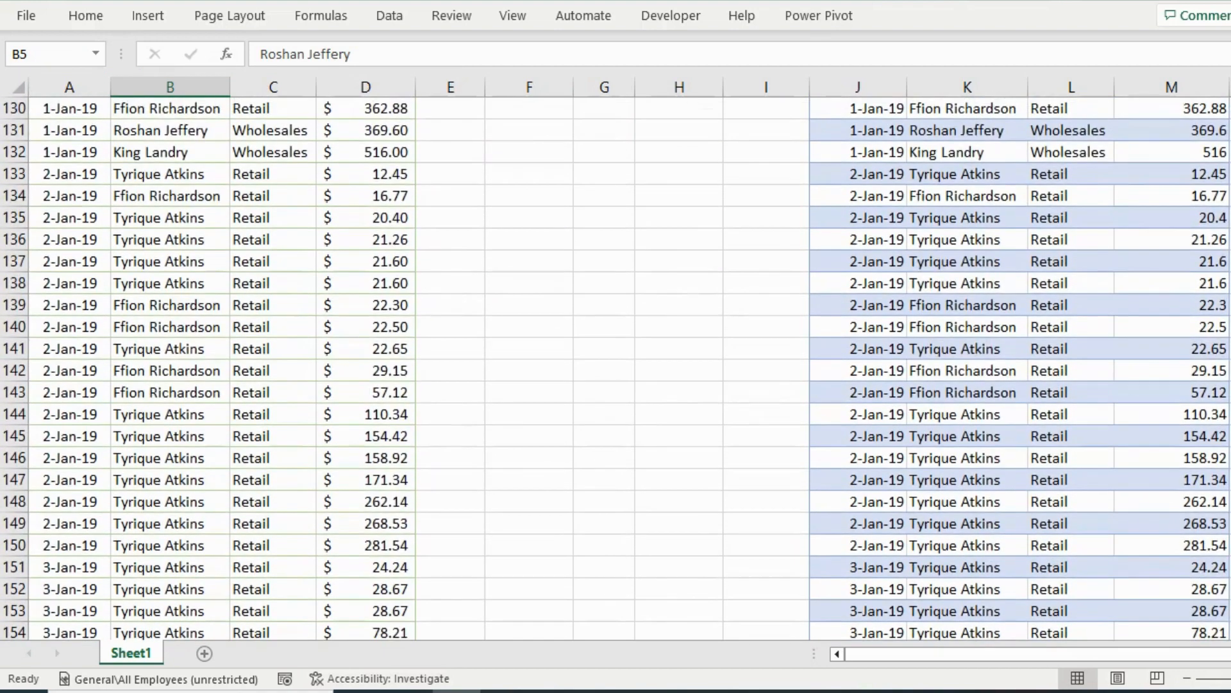
Check whether the Excel table's headers remain visible further down, with a cell inside the table selected
left_click(967, 283)
key("ctrl+Up")
key("ctrl+Left")
key("ctrl+Up")
key("Down")
key("Right")
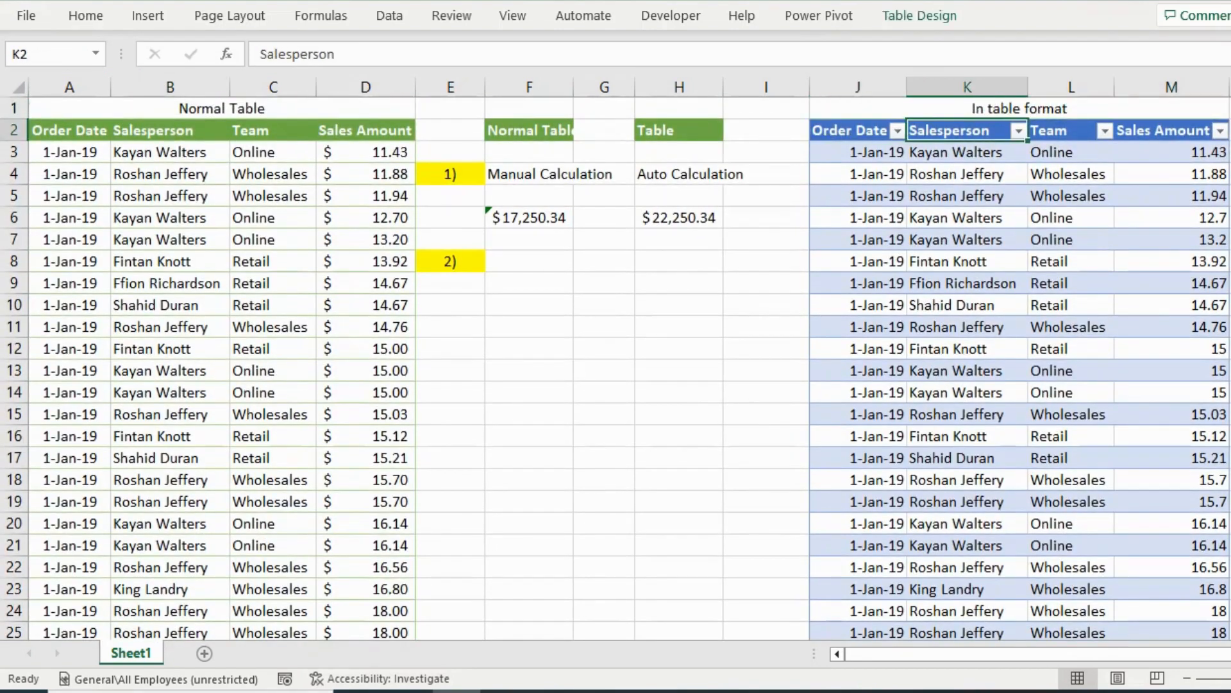
key("Down")
key("Down")
key("Down")
key("Down")
key("Down")
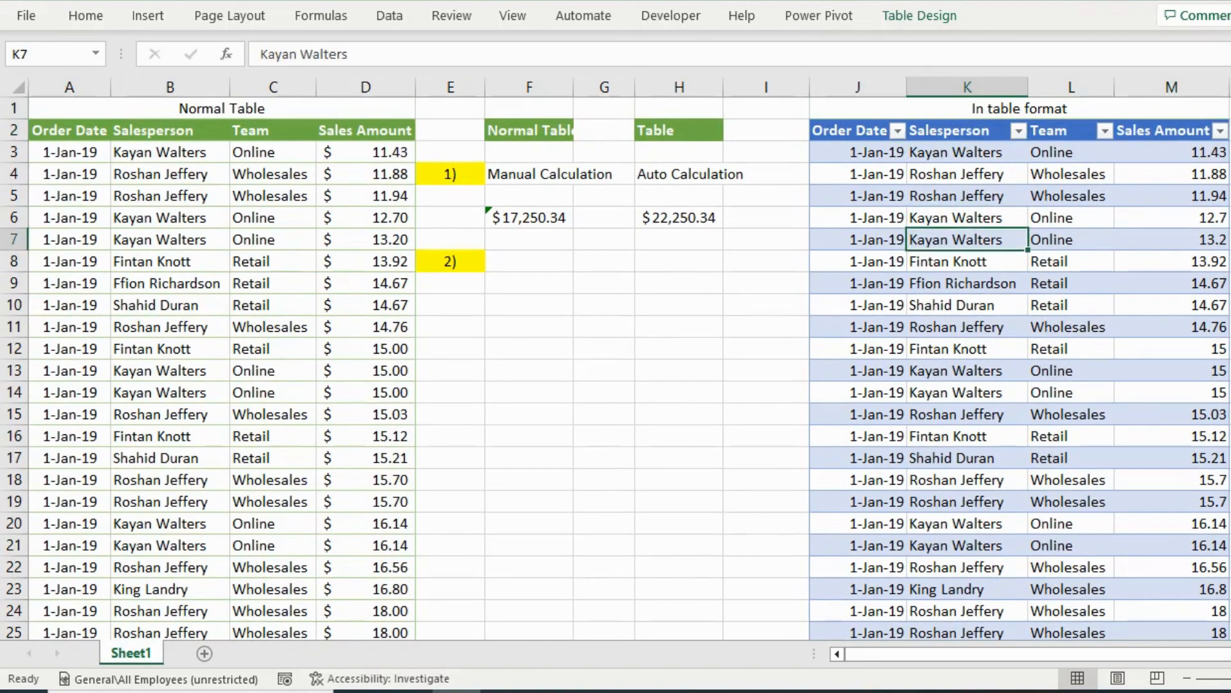
scroll(616, 365, "down", 14)
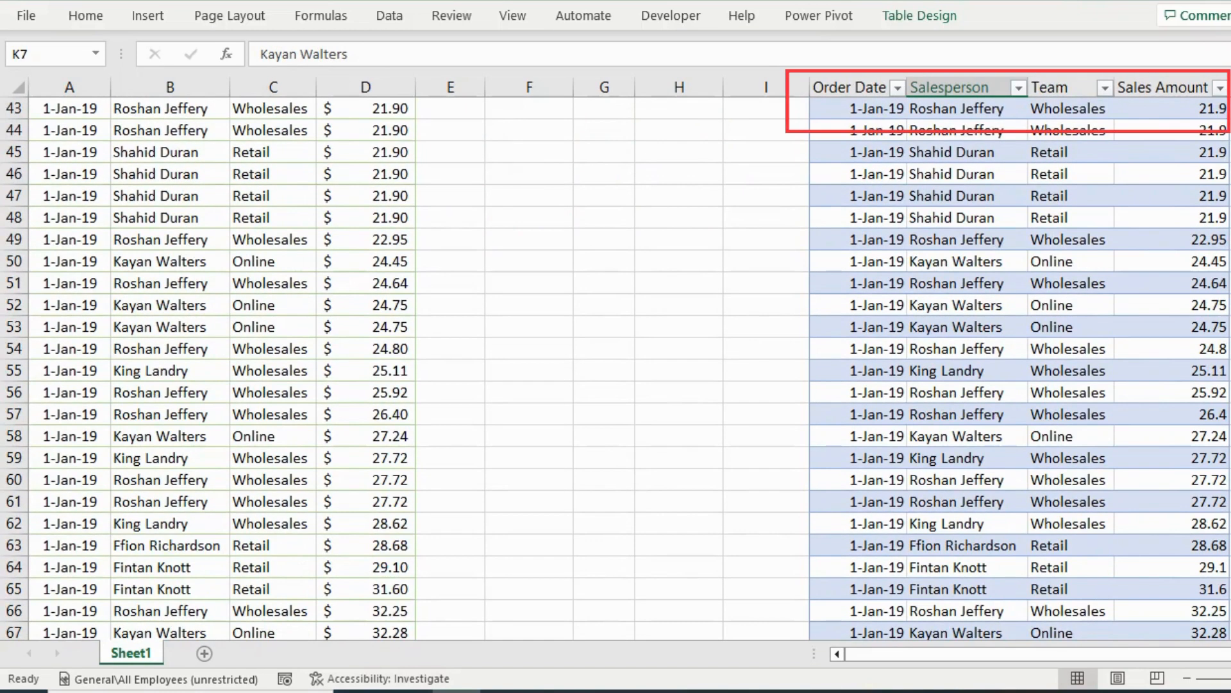
scroll(616, 365, "up", 14)
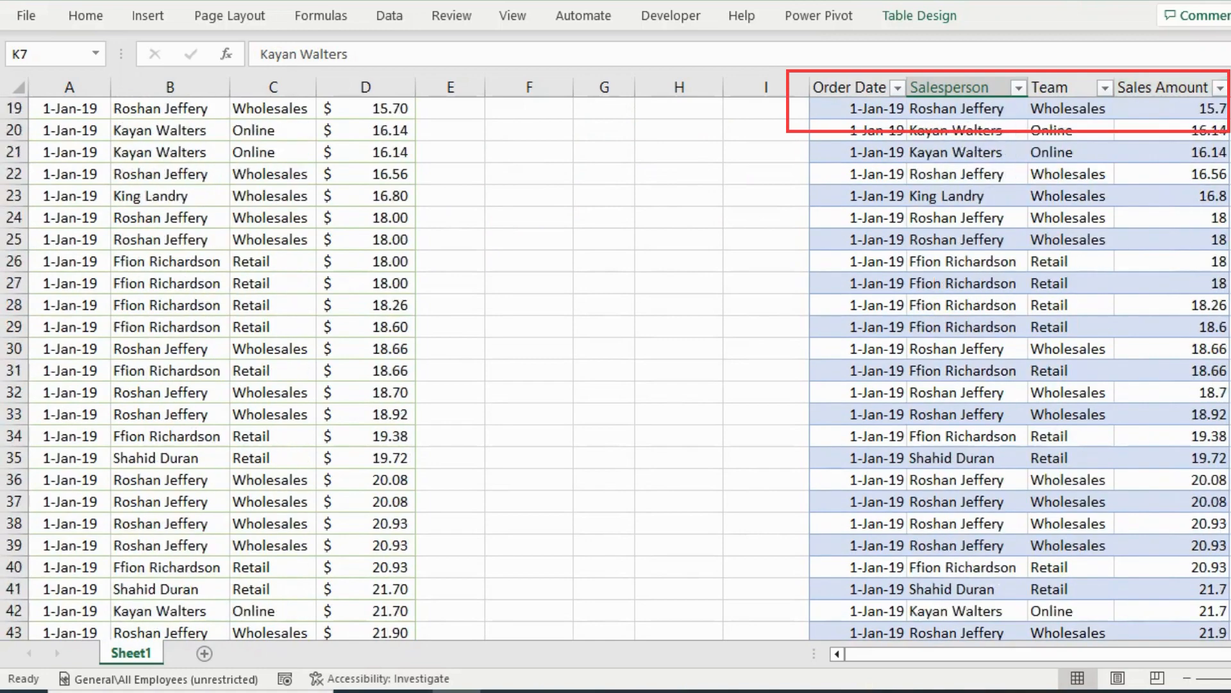
Fill in point 2) with Manual Freeze in F8 and Auto Freeze in H8
left_click(529, 261)
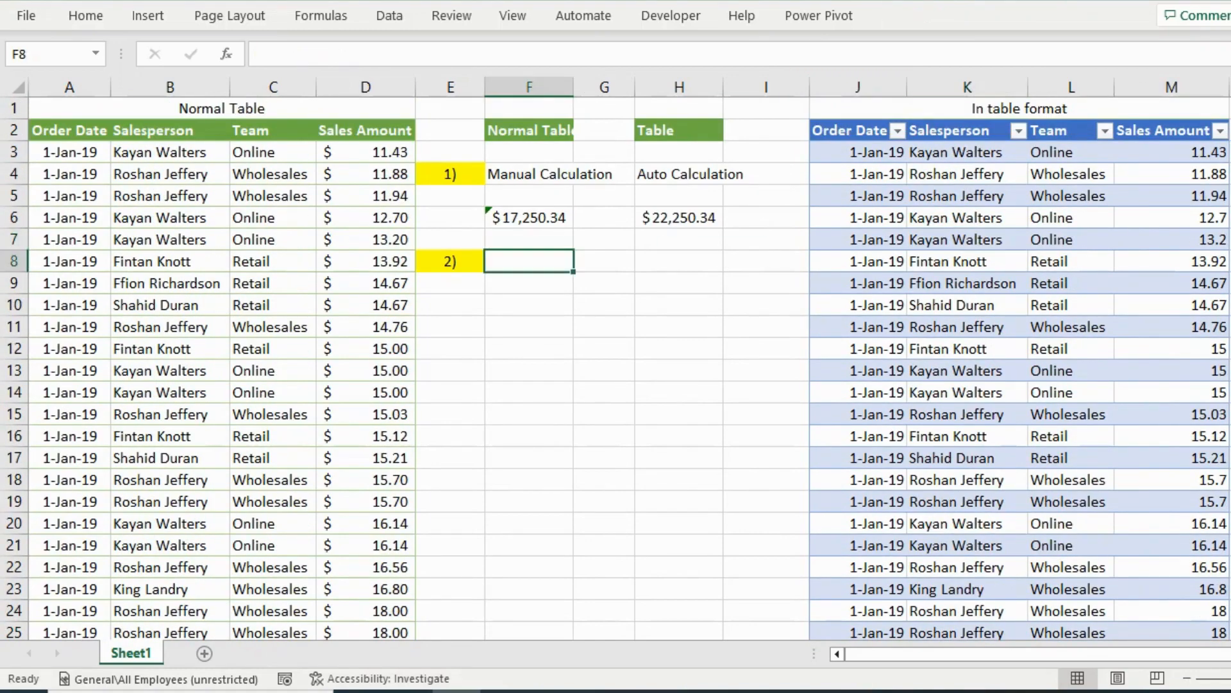
type("Manual ")
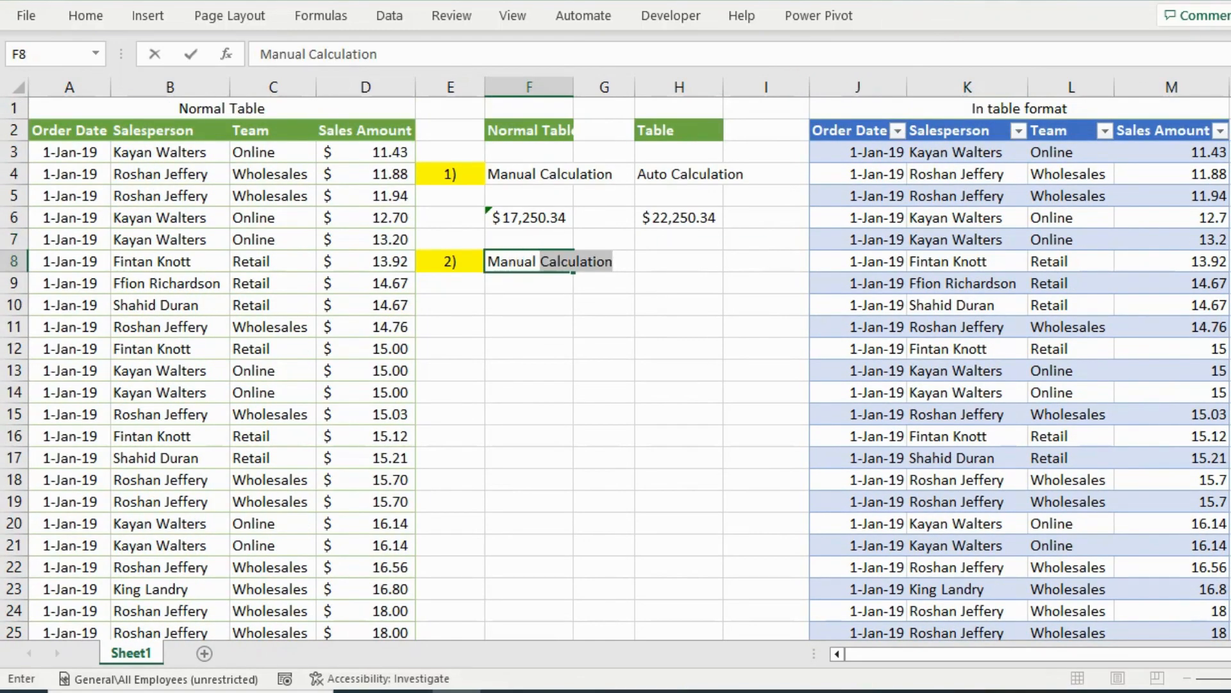
type("Freeze")
key("Return")
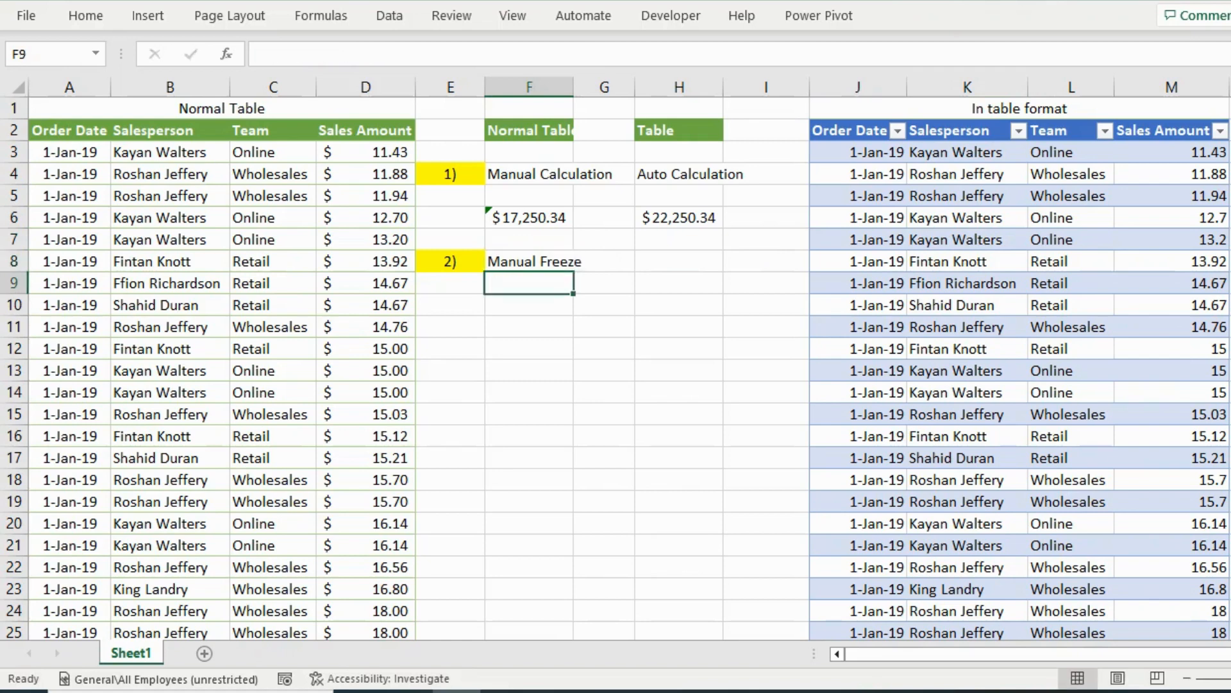
key("Up")
key("Right")
key("Right")
type("Au")
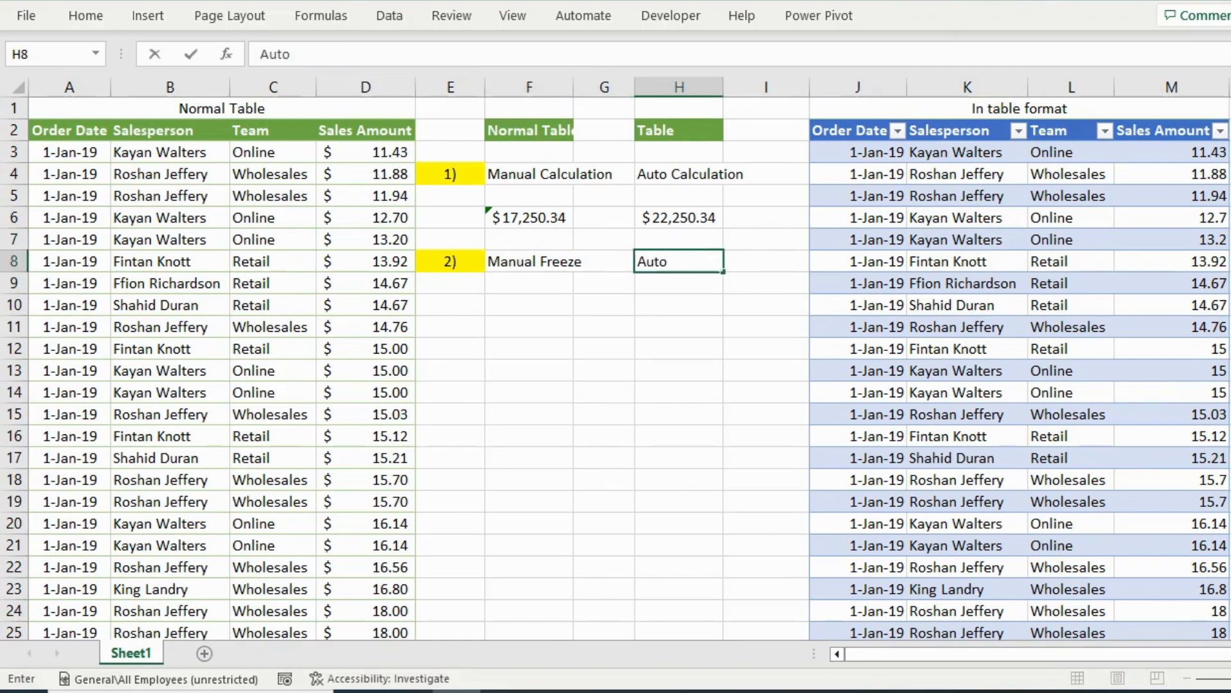
type("to Freeze")
key("Return")
key("Up")
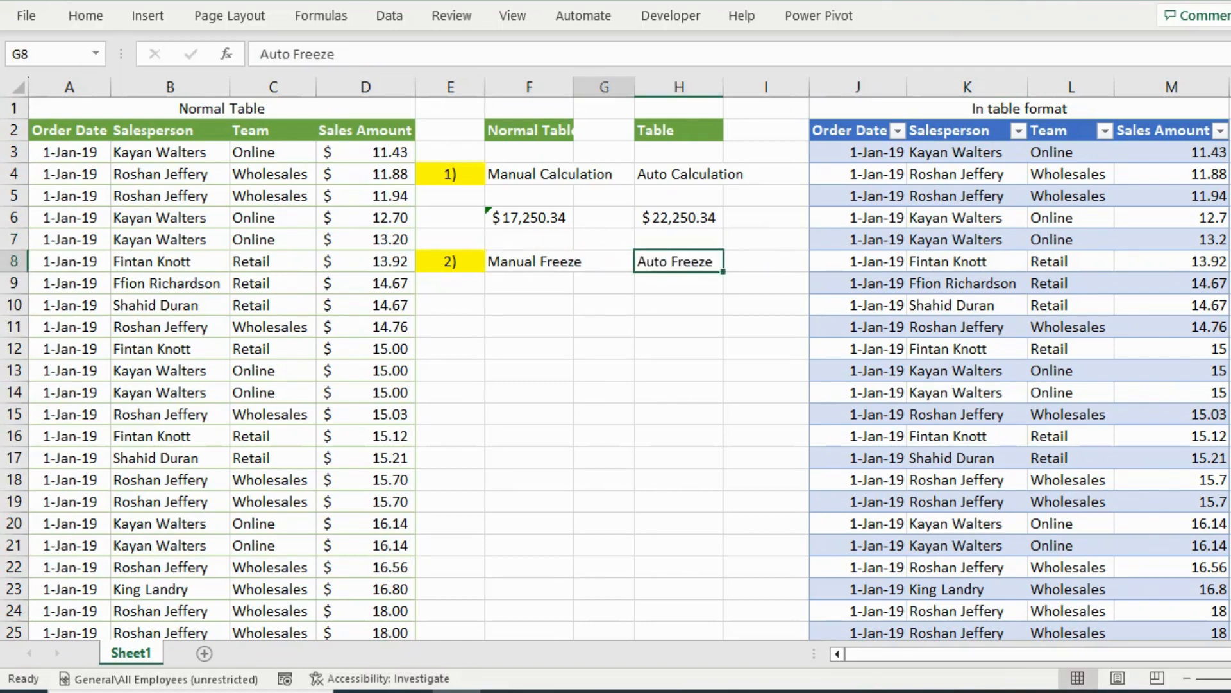
Number the third comparison point 3) in E10, reusing the yellow formatting of E8
key("Left")
key("Left")
key("Down")
key("Down")
key("Left")
key("Up")
key("Up")
key("ctrl+c")
key("Down")
key("Down")
key("ctrl+v")
type("3)")
key("Right")
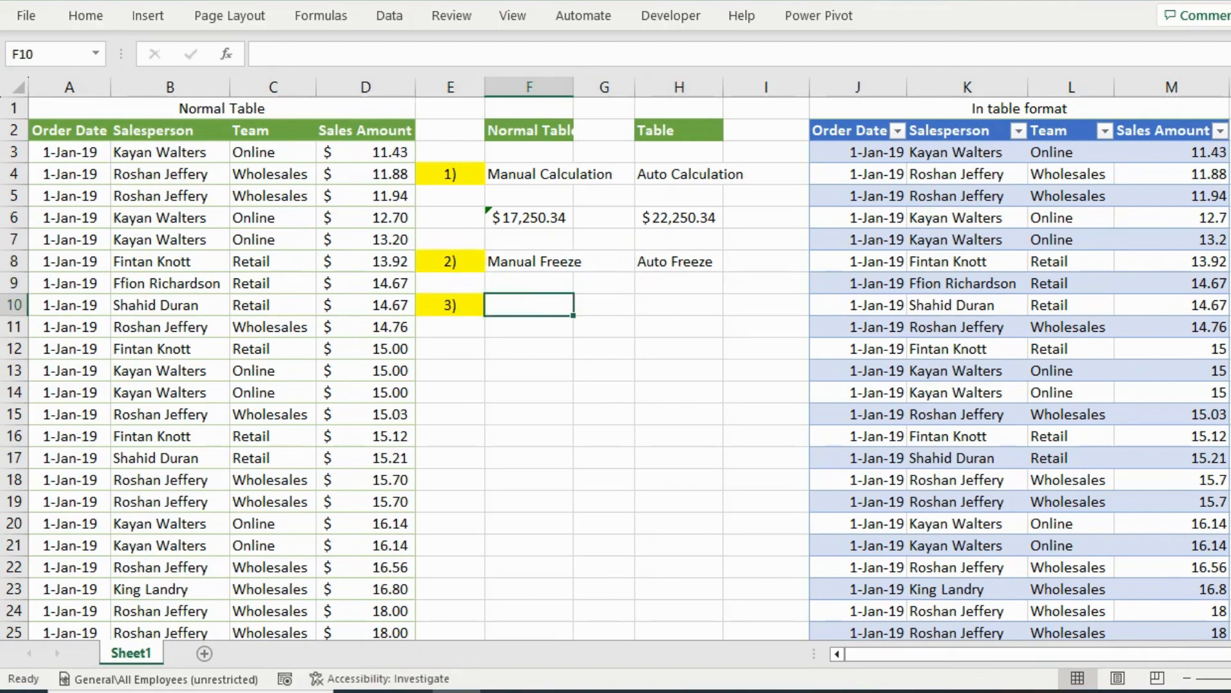
Copy the normal table's header row and first five data rows, A2:D7
key("Right")
key("Right")
key("Left")
key("Left")
key("Left")
key("Left")
key("Left")
key("Left")
key("Left")
key("ctrl+Up")
key("Down")
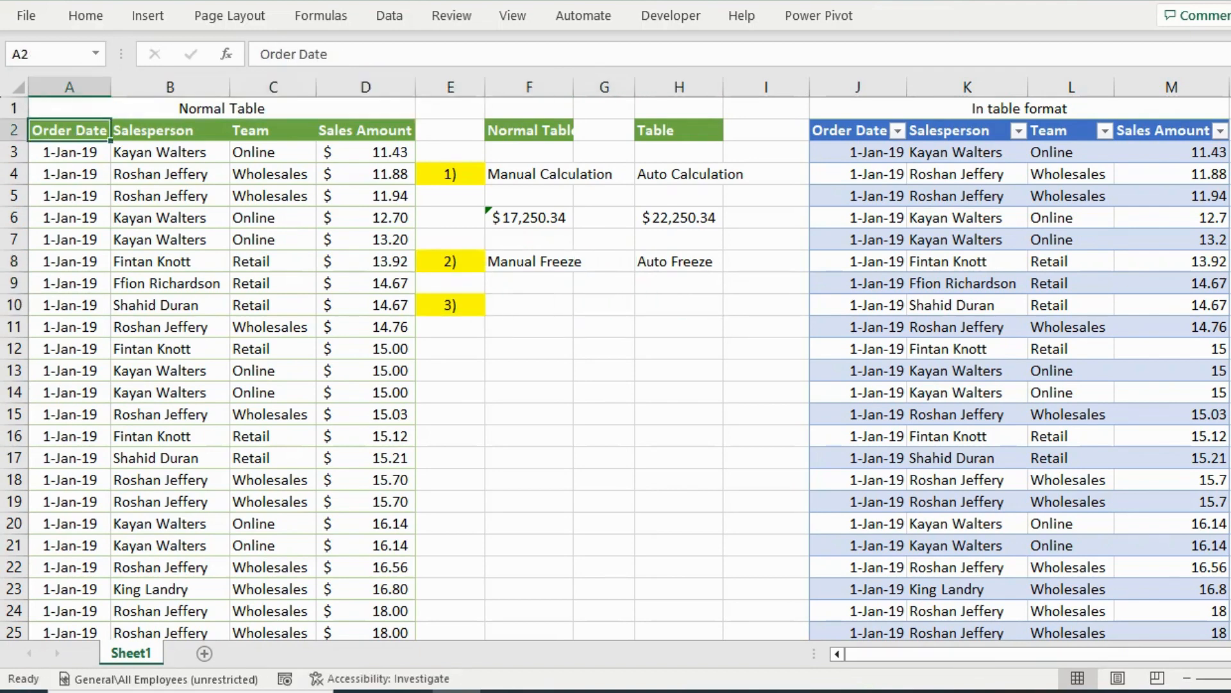
key("shift+Right")
key("shift+Right")
key("shift+Right")
key("shift+Down")
key("shift+Down")
key("shift+Down")
key("shift+Down")
key("shift+Down")
key("ctrl+c")
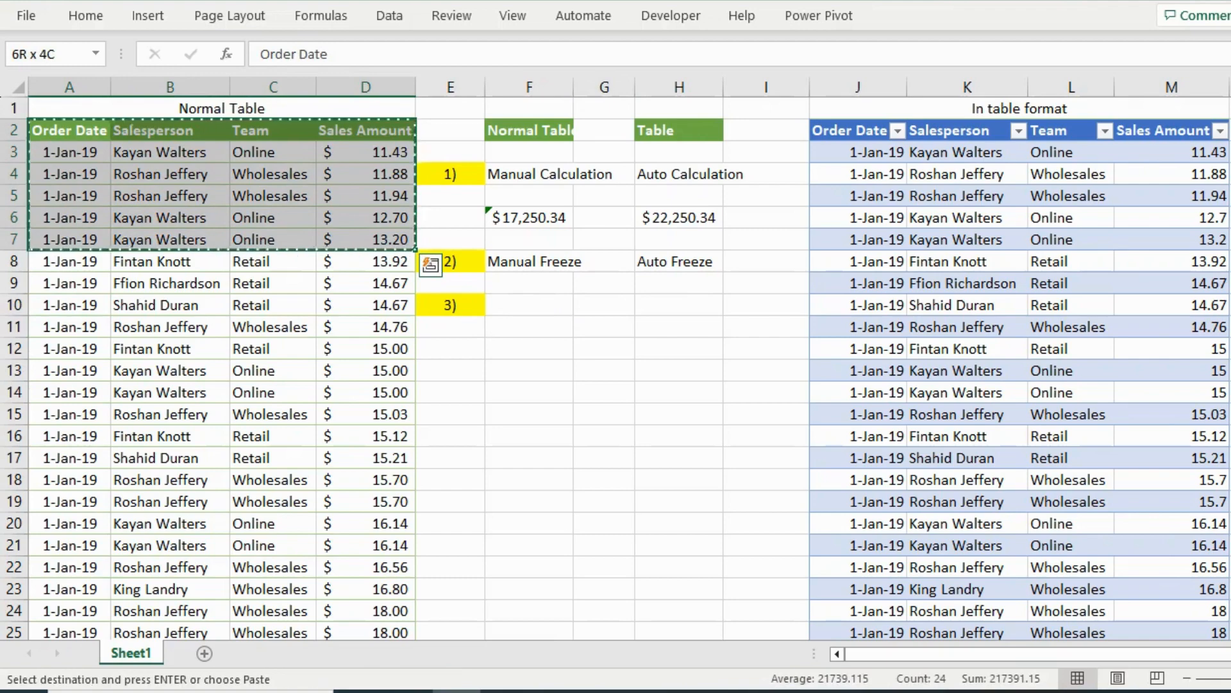
Paste the copied rows at A243, below the normal table, as a second small table
key("ctrl+Down")
key("Down")
key("Down")
key("Down")
key("Down")
key("Down")
key("Up")
key("ctrl+v")
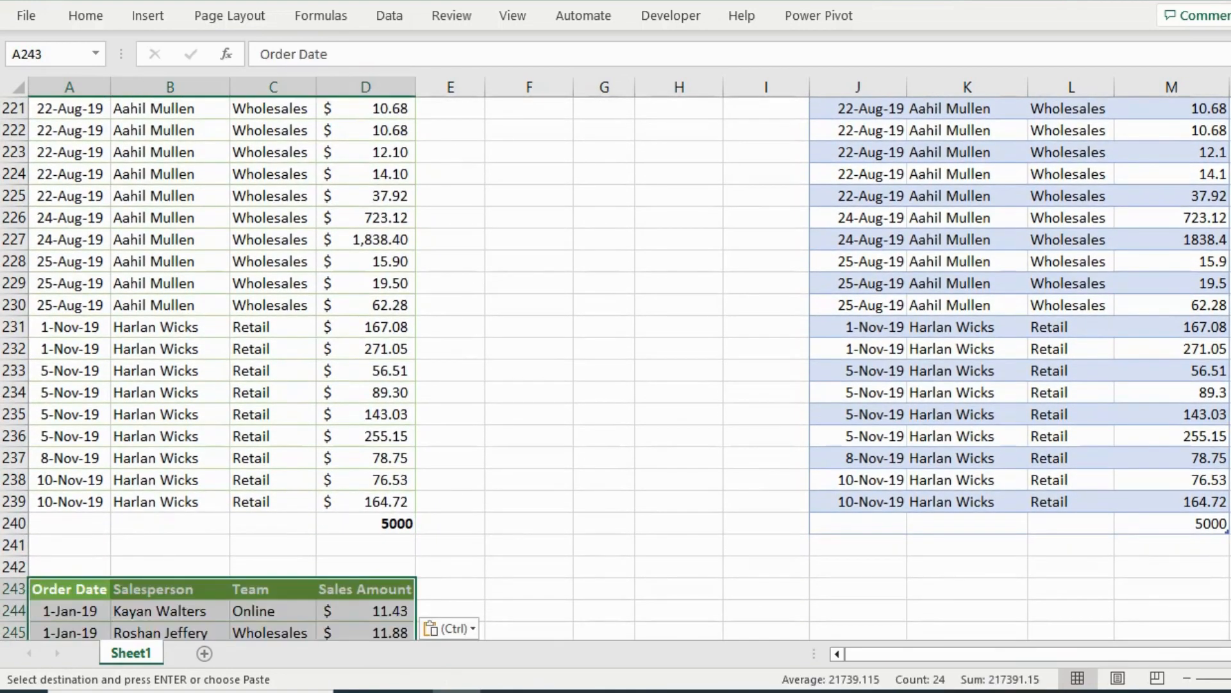
key("ctrl+Up")
key("ctrl+Up")
key("Down")
key("Escape")
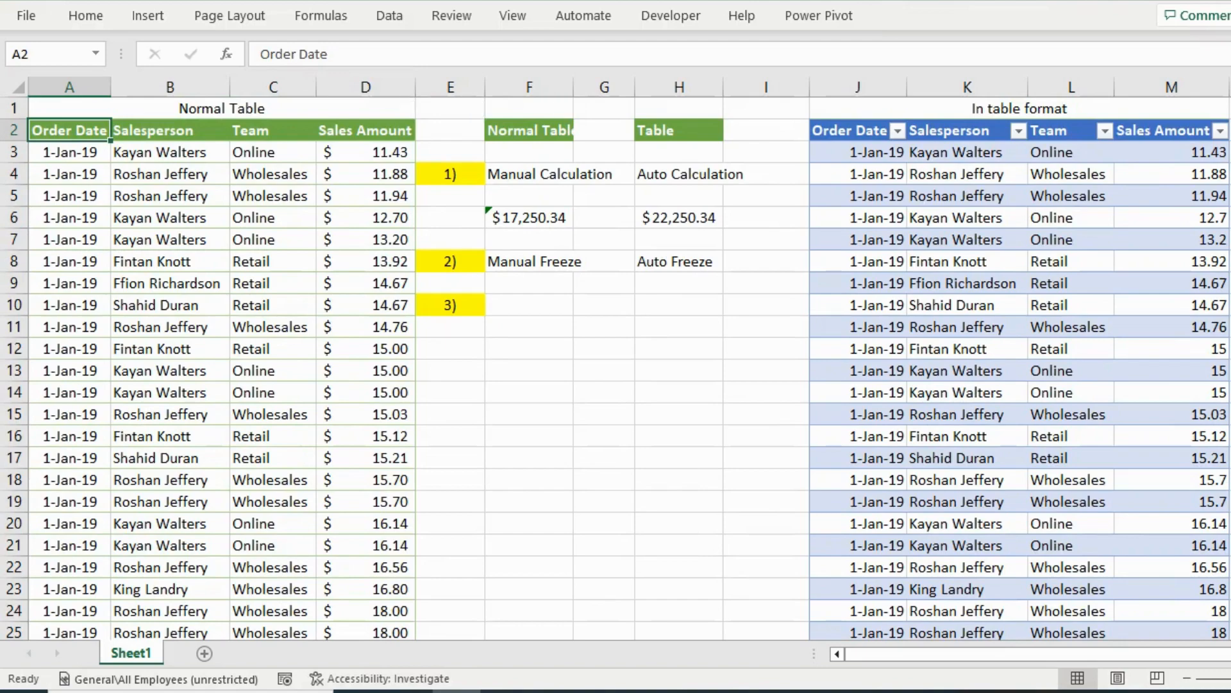
Turn on filters for the normal table's header row, A2:D2
key("ctrl+shift+Right")
key("ctrl+shift+l")
key("Right")
key("Left")
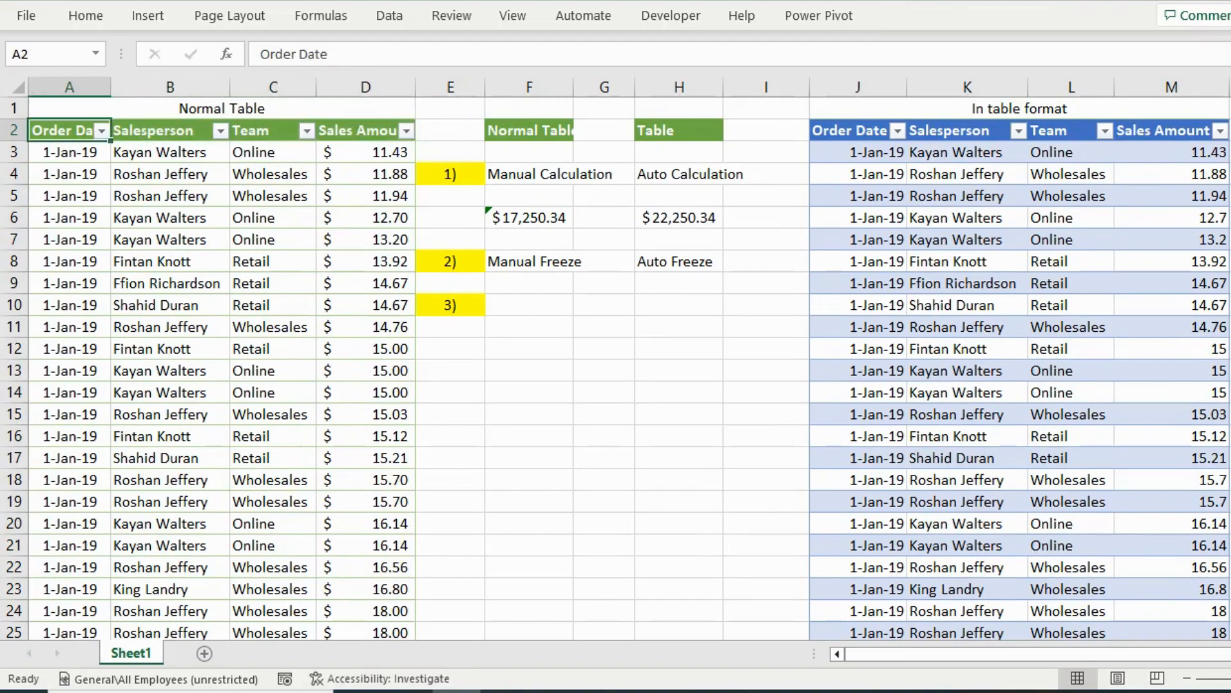
Turn on filters for the second table's header row, A243:D243
key("Down")
key("ctrl+Down")
key("Down")
key("Down")
key("Down")
key("Down")
key("Down")
key("Up")
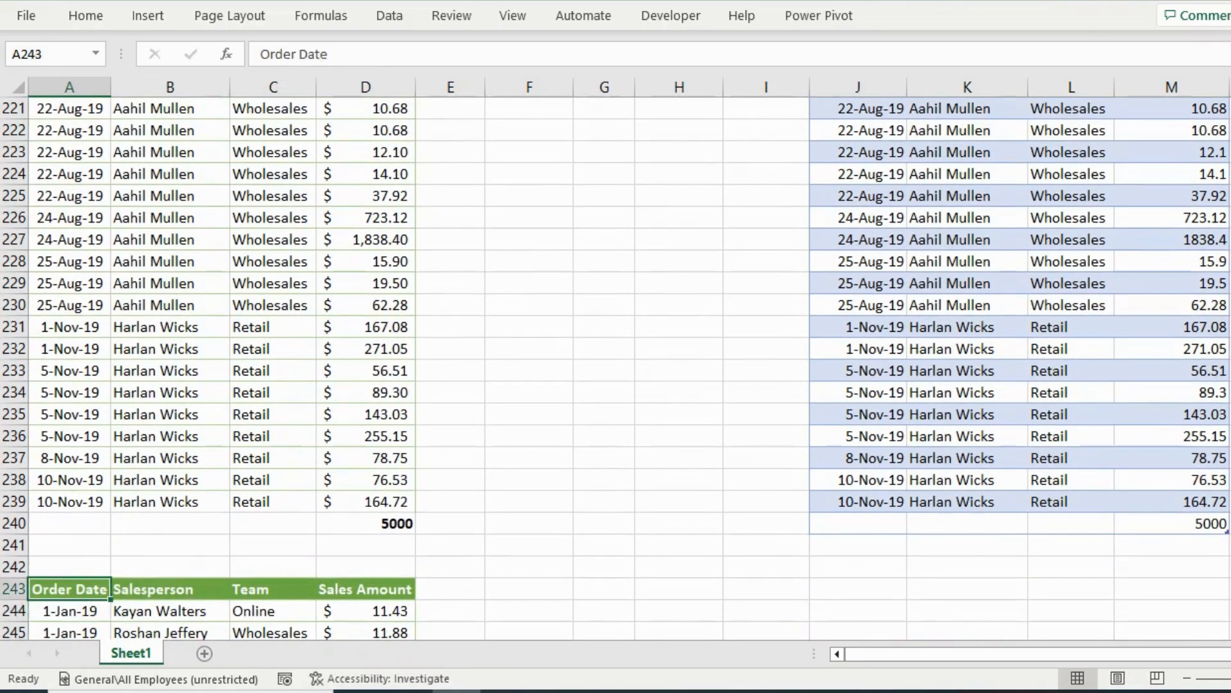
key("ctrl+shift+Right")
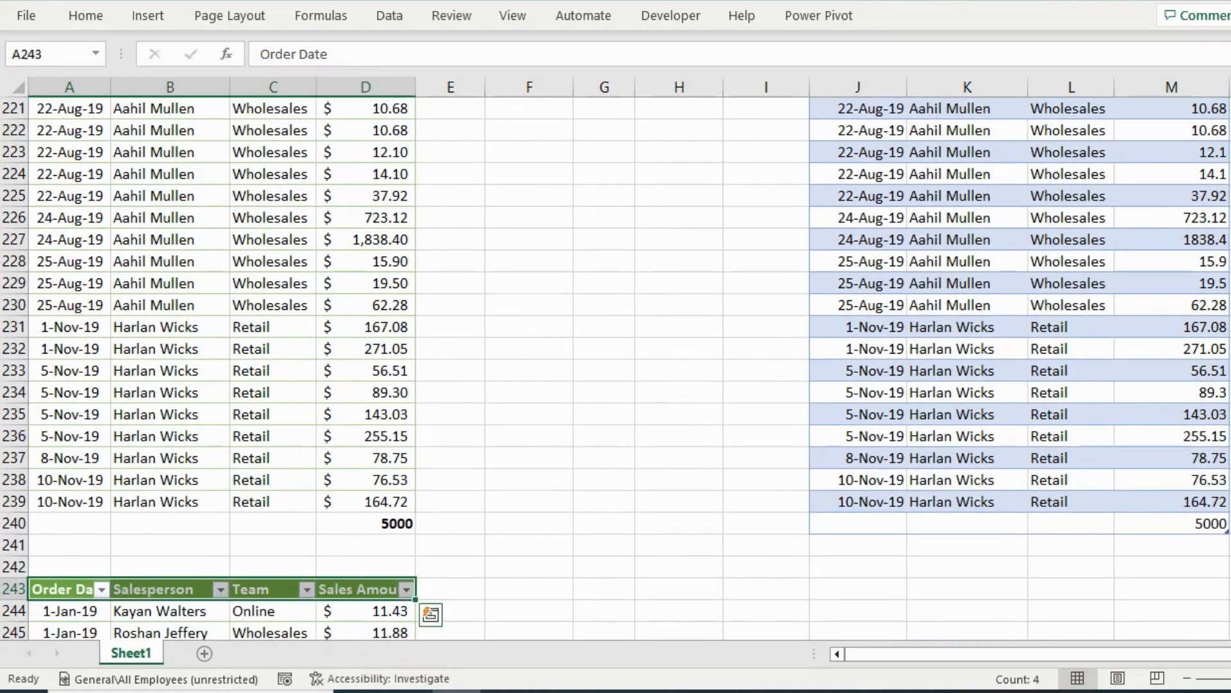
Check whether the header rows at A2 and A243 can both keep their filters
key("ctrl+Up")
key("ctrl+Up")
key("Down")
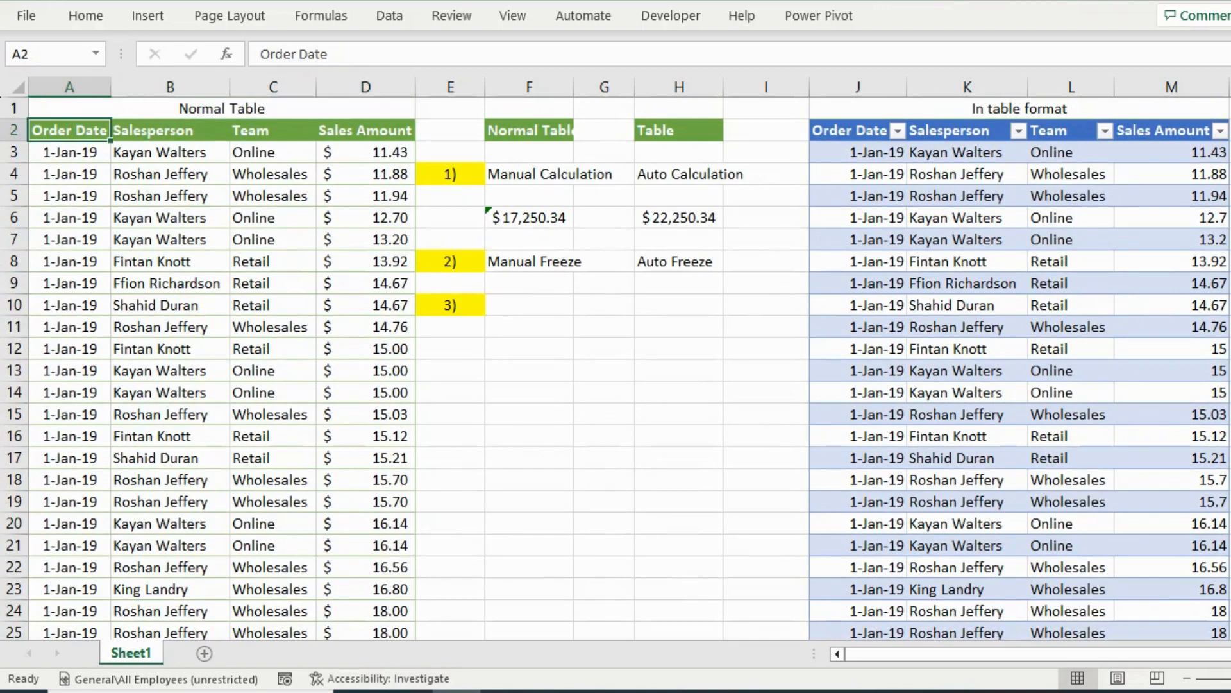
key("ctrl+Down")
key("Down")
key("Down")
key("Down")
key("Down")
key("Down")
key("Up")
key("ctrl+Up")
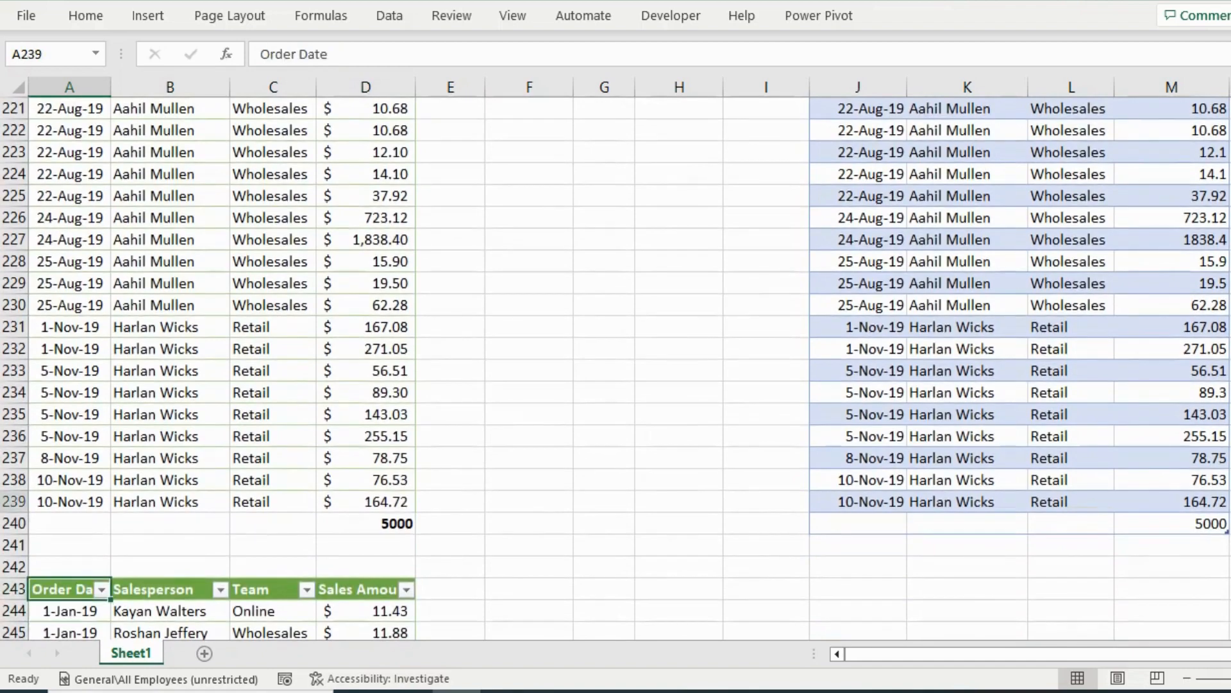
Try to turn on filters for the normal table's header row A2:D2 again and check the second table's header in row 243
key("ctrl+Up")
key("ctrl+Up")
key("Down")
key("ctrl+shift+Right")
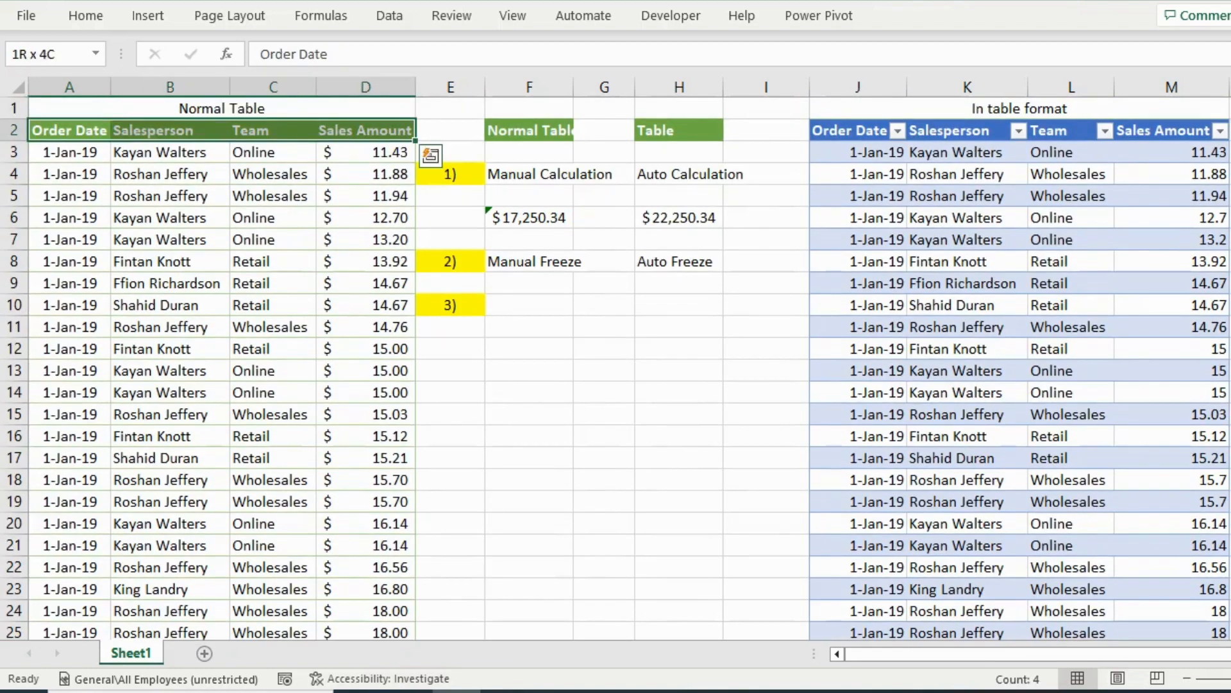
key("Left")
key("ctrl+Down")
key("Down")
key("Down")
key("Down")
key("Down")
key("Down")
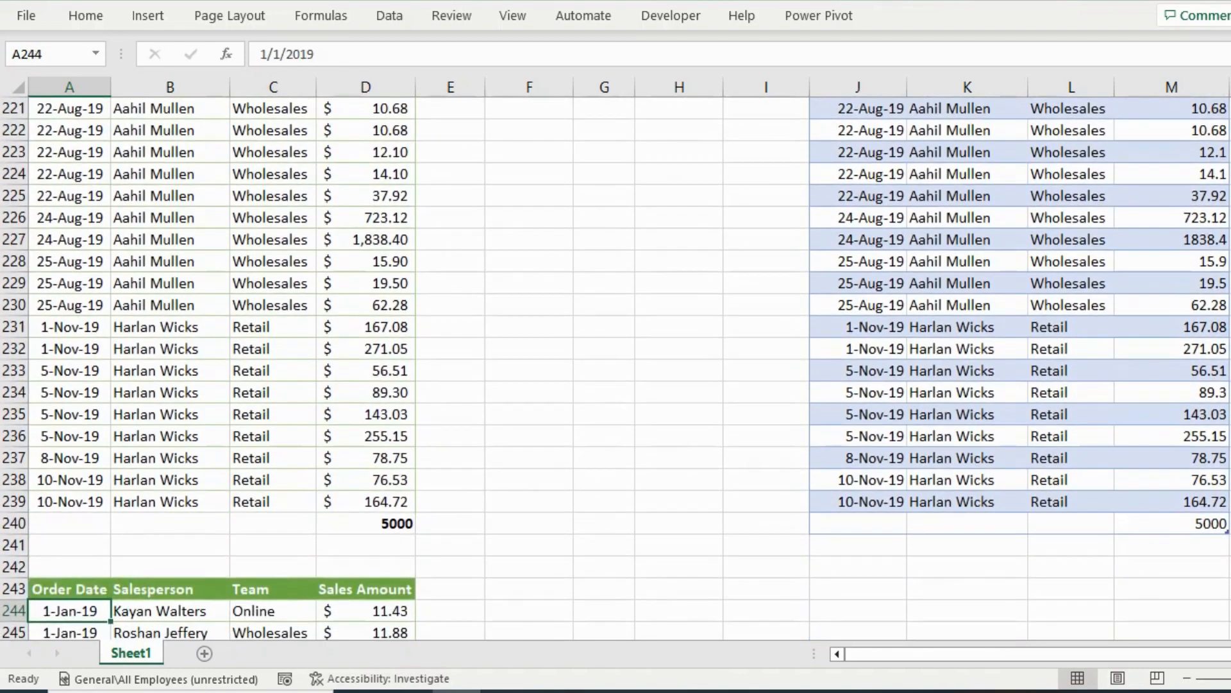
Copy the Excel table's header and first six data rows, J2:M8
key("ctrl+Up")
key("ctrl+Up")
key("ctrl+Up")
key("Down")
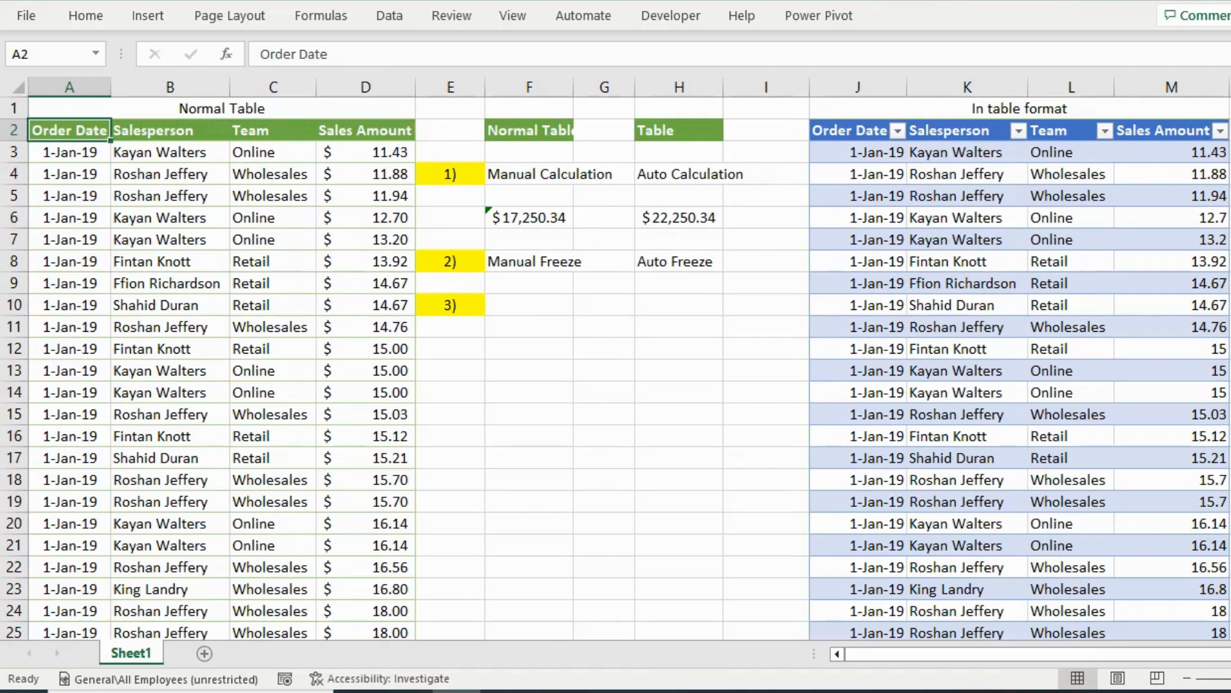
key("Right")
key("Right")
key("Right")
key("Right")
key("Right")
key("Right")
key("Right")
key("Right")
key("Right")
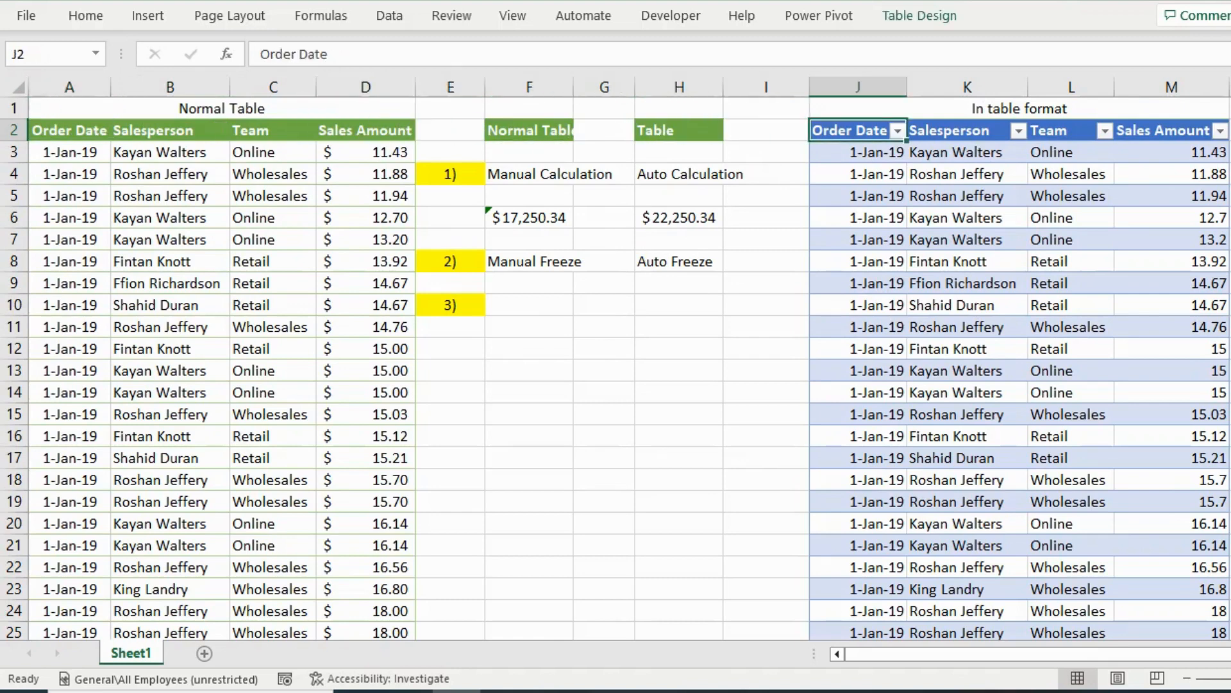
key("shift+Down")
key("shift+Down")
key("shift+Down")
key("shift+Down")
key("shift+Down")
key("shift+Down")
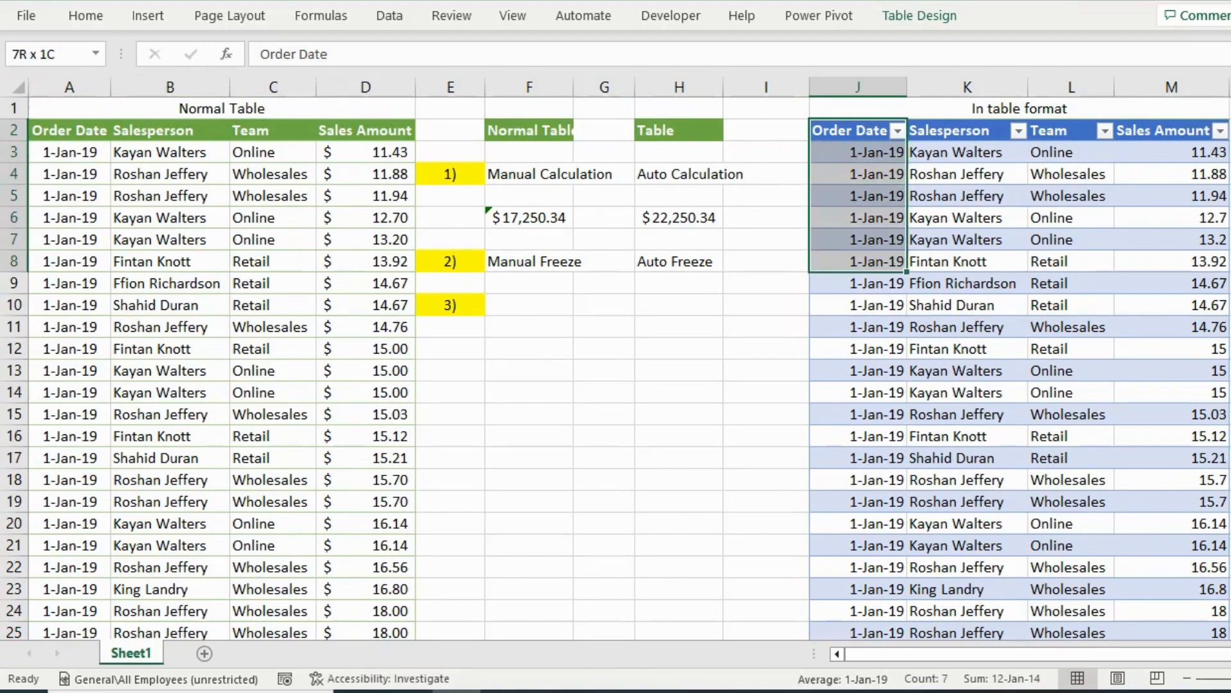
key("shift+Right")
key("shift+Right")
key("shift+Right")
key("ctrl+c")
Paste the copied rows at O8, beside the Excel table, as a small separate table
key("Right")
key("Right")
key("Right")
key("Right")
key("Right")
key("Down")
key("Down")
key("Down")
key("Down")
key("Down")
key("Down")
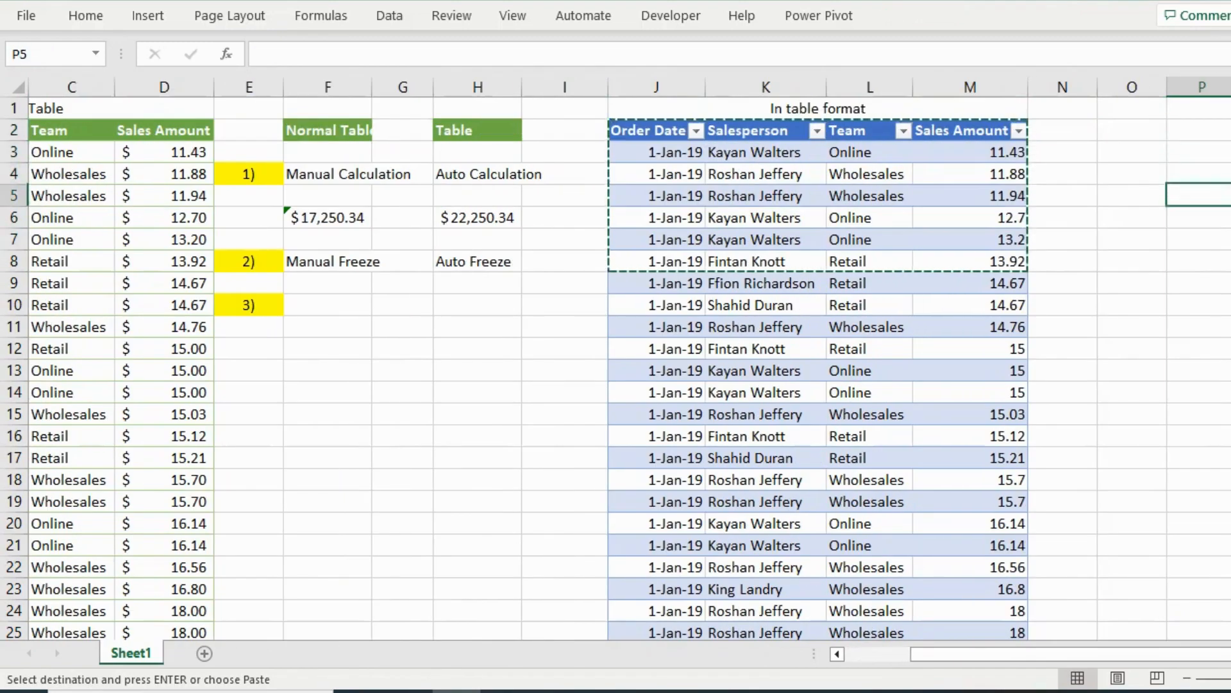
key("ctrl+v")
key("Right")
key("Left")
key("Left")
key("Left")
key("Left")
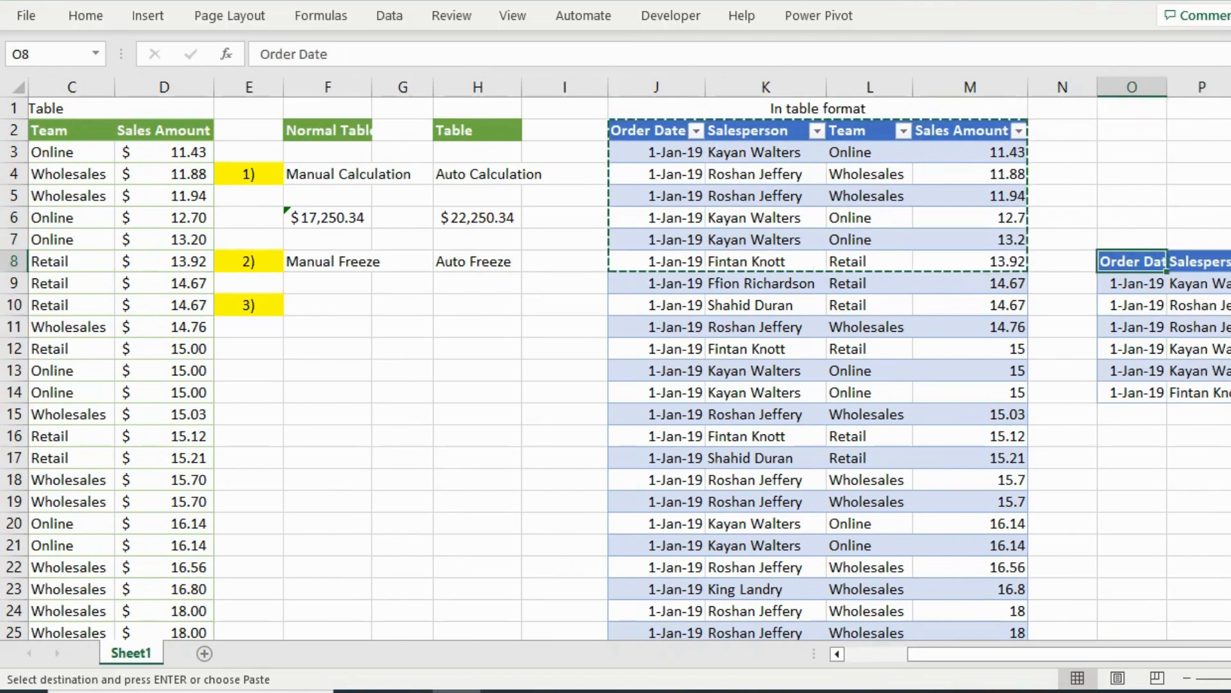
key("Escape")
Turn on filters for the pasted table's header row, O8:R8
key("Up")
key("Up")
key("Up")
key("Up")
key("Up")
key("Up")
key("Down")
key("Down")
key("Down")
key("Right")
key("Right")
key("Right")
key("Down")
key("Down")
key("Down")
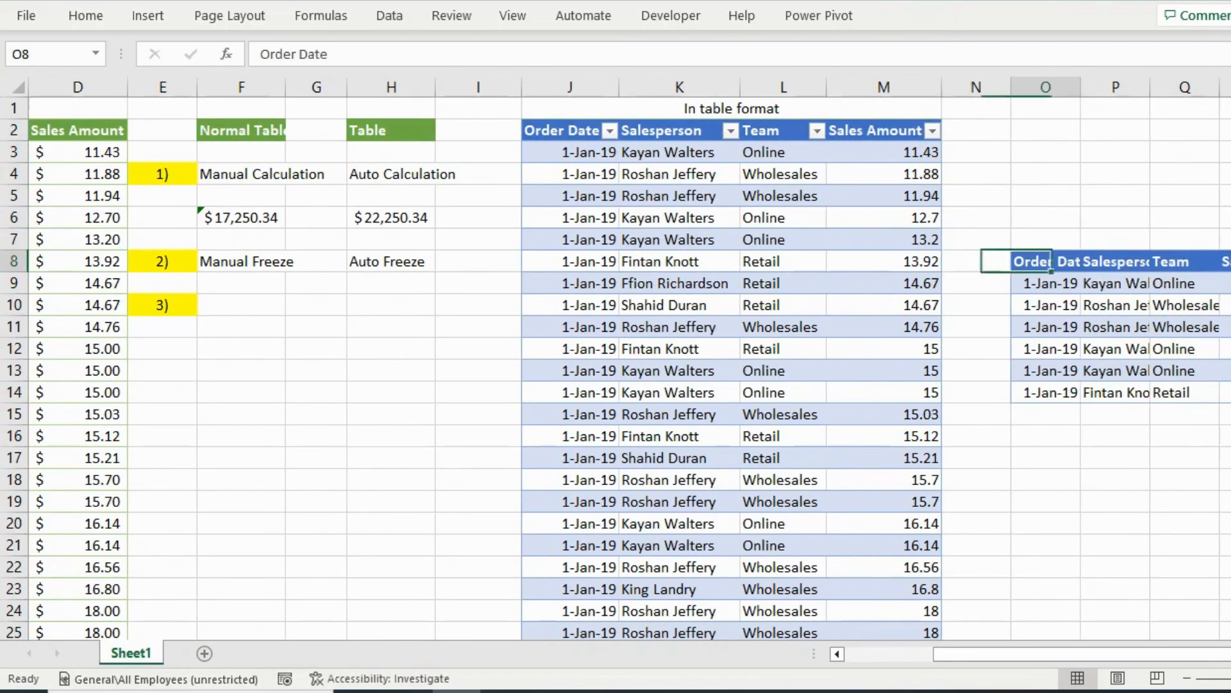
key("shift+Right")
key("shift+Right")
key("shift+Right")
key("ctrl+shift+l")
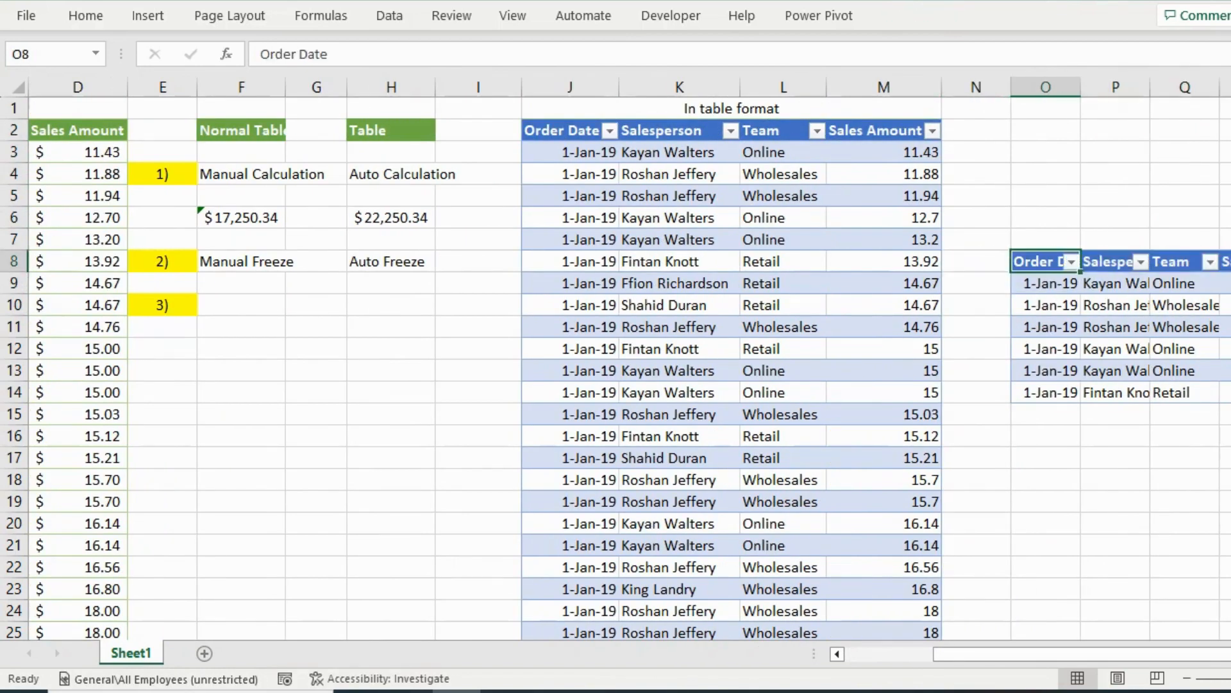
Filter the pasted table's Salesperson column to show only the first listed salesperson
key("alt+Down")
key("Escape")
key("Right")
key("alt+Down")
key("Down")
key("Down")
key("Down")
key("Down")
key("Down")
key("Down")
key("Down")
key("Down")
key("Down")
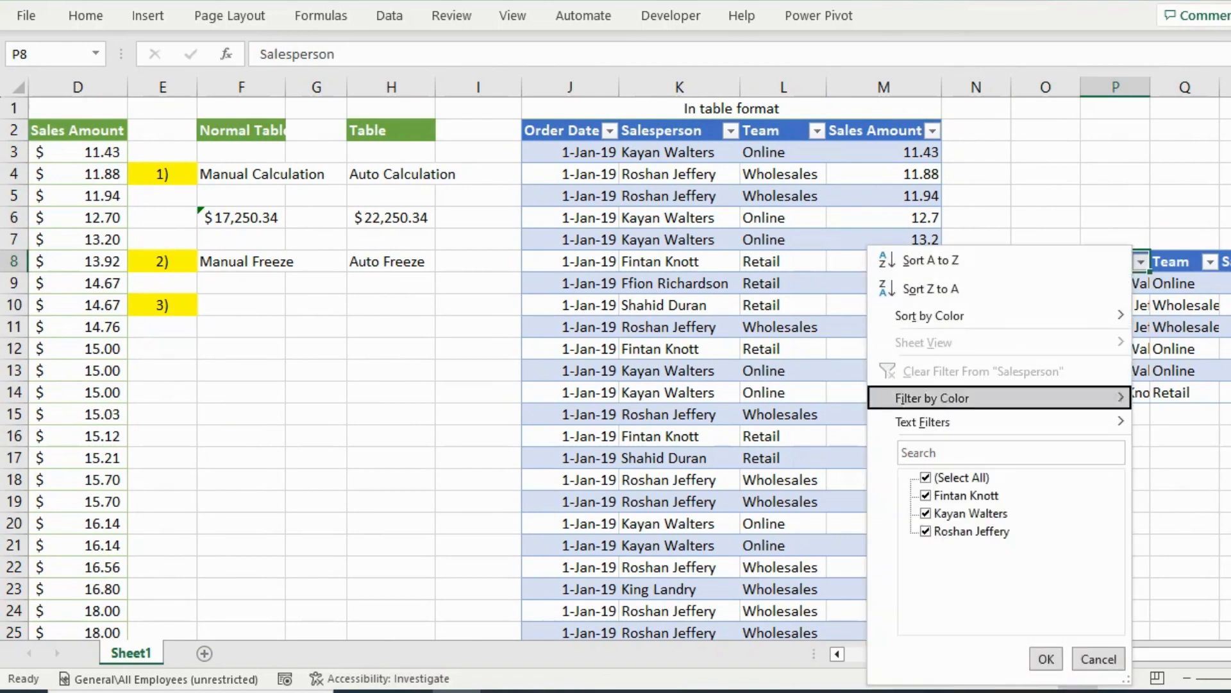
key("space")
key("Down")
key("space")
key("Return")
key("Down")
key("Up")
key("Left")
key("Left")
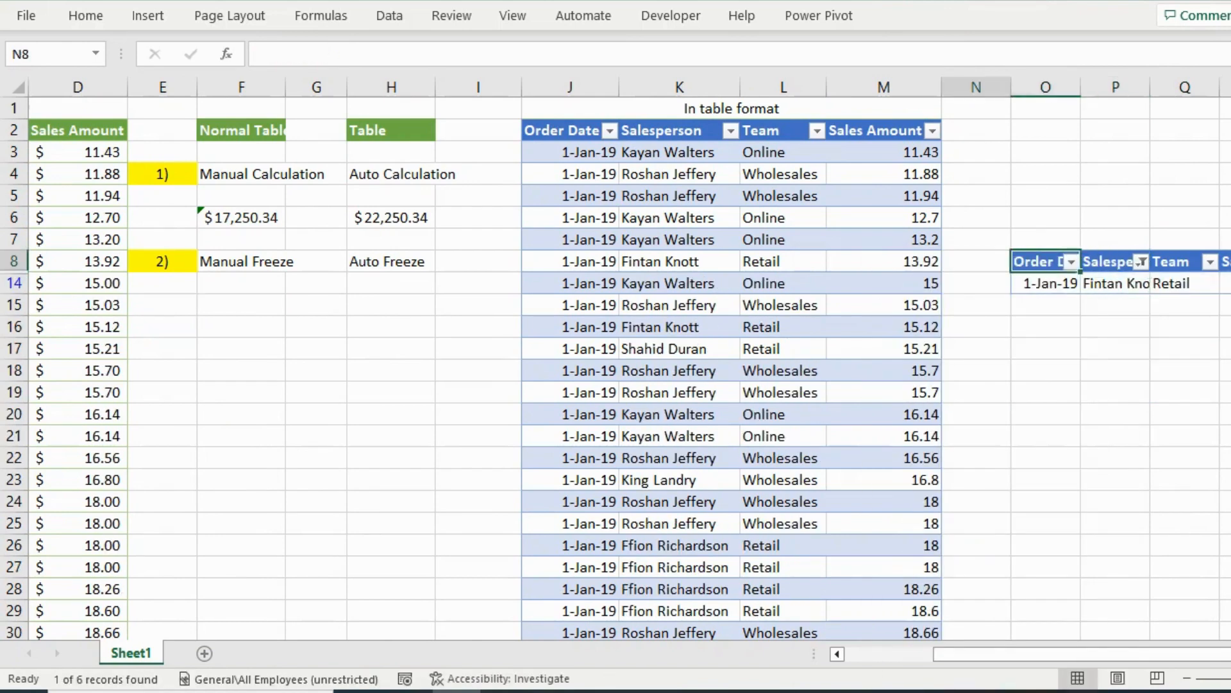
Filter the original Excel table by its Team column while the pasted table keeps its own filter
key("Left")
key("Left")
key("ctrl+Up")
key("Right")
key("Left")
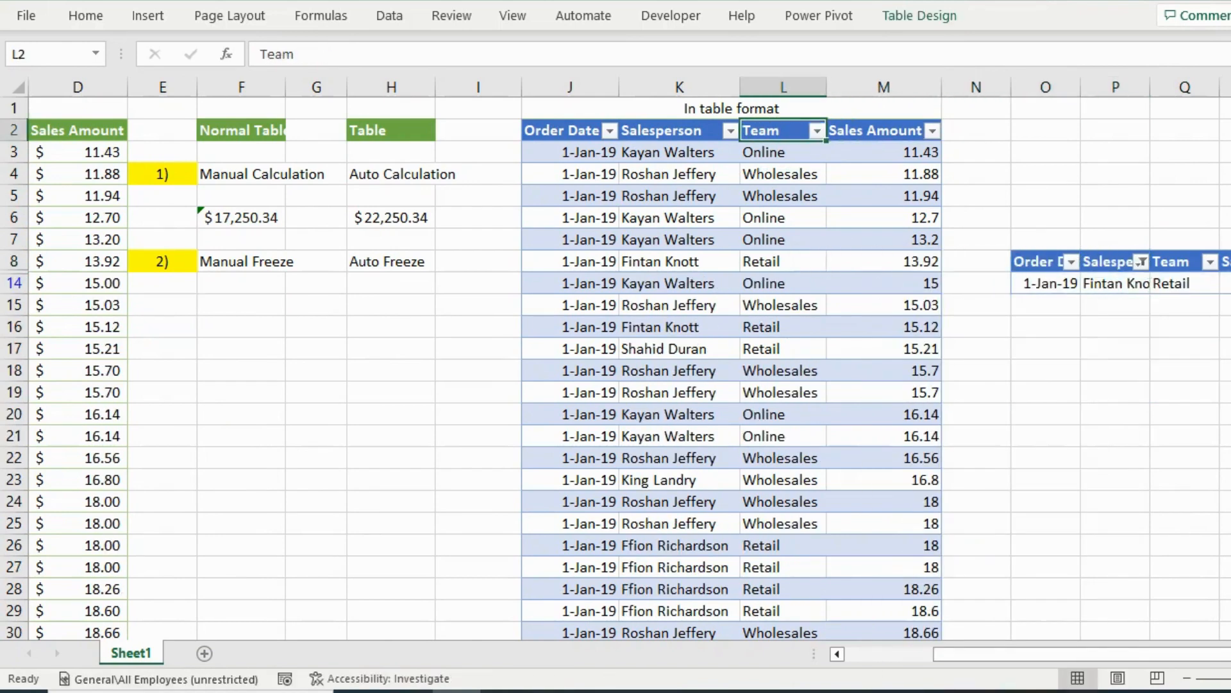
key("alt+f")
key("Escape")
key("Down")
key("Up")
key("alt+Down")
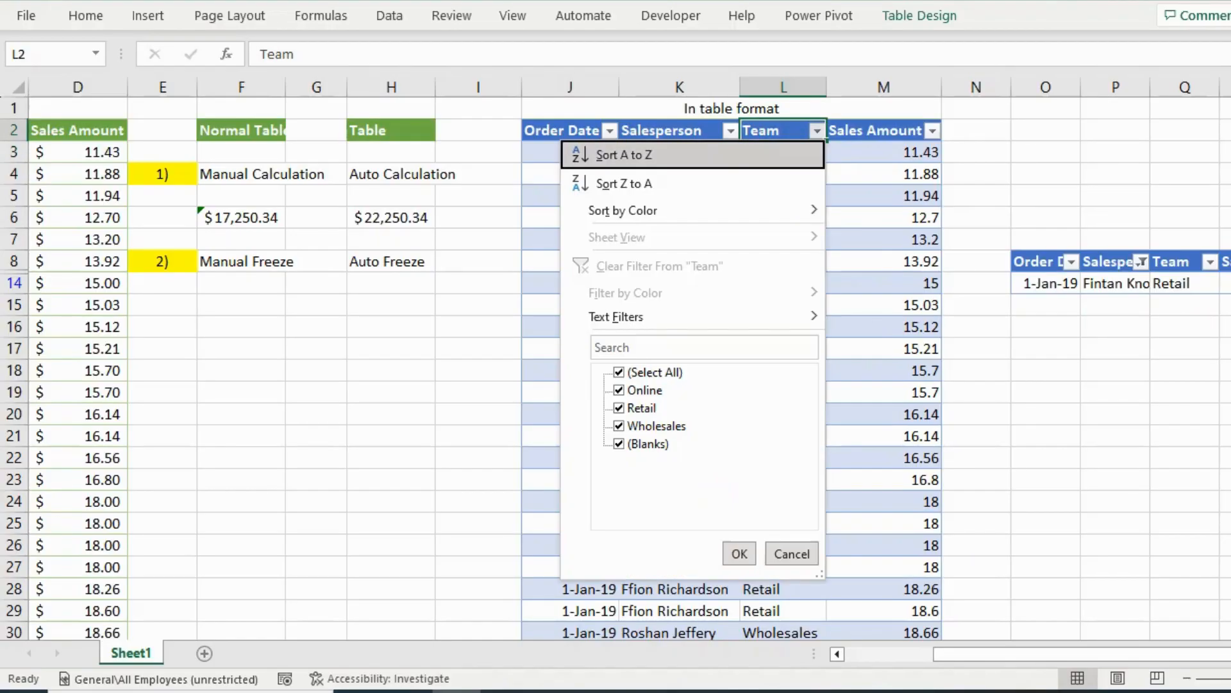
key("Down")
key("Down")
key("Down")
key("Down")
key("Down")
key("Down")
key("space")
key("Up")
key("space")
key("Down")
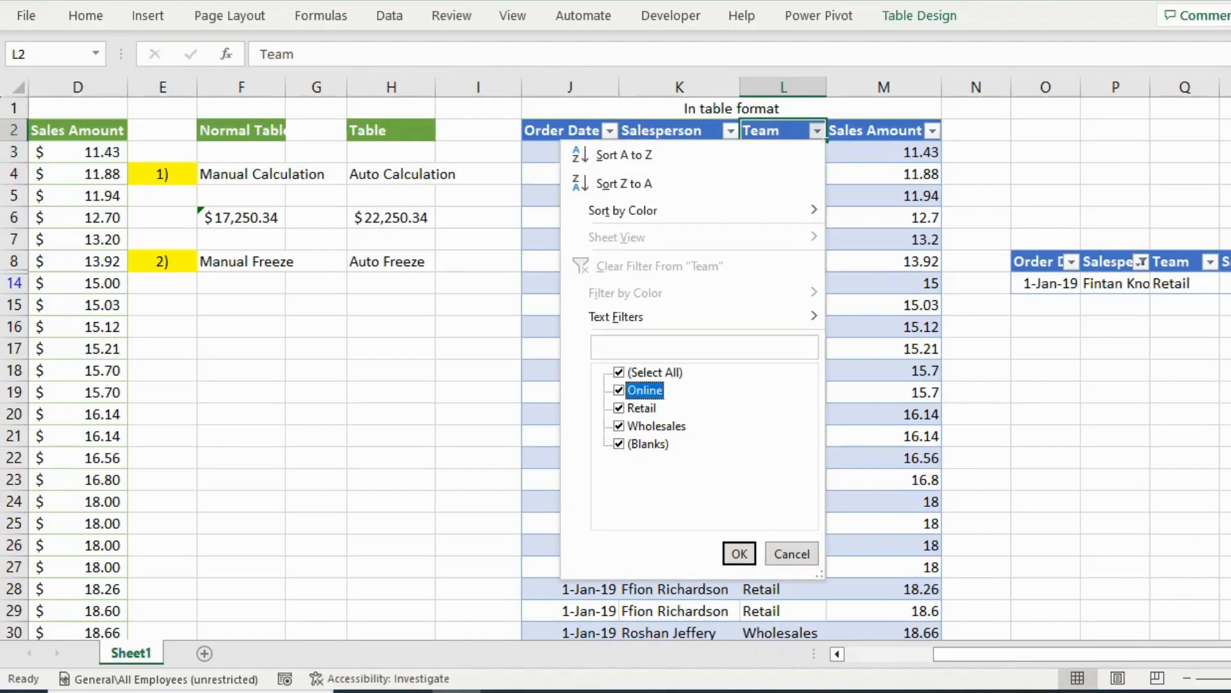
key("Down")
key("space")
key("Return")
key("Down")
key("Up")
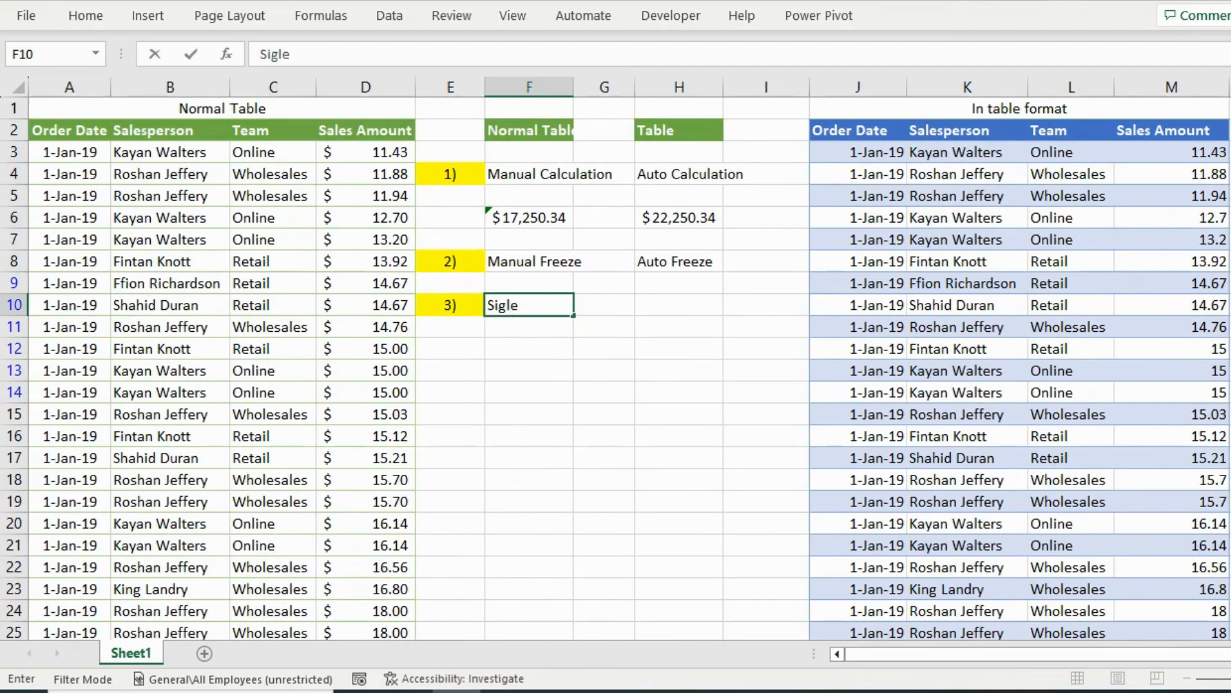
Note the third difference in row 10 with "Sigle Filter" in F10 and "Multi Filter" in H10
type("er")
key("Return")
key("Up")
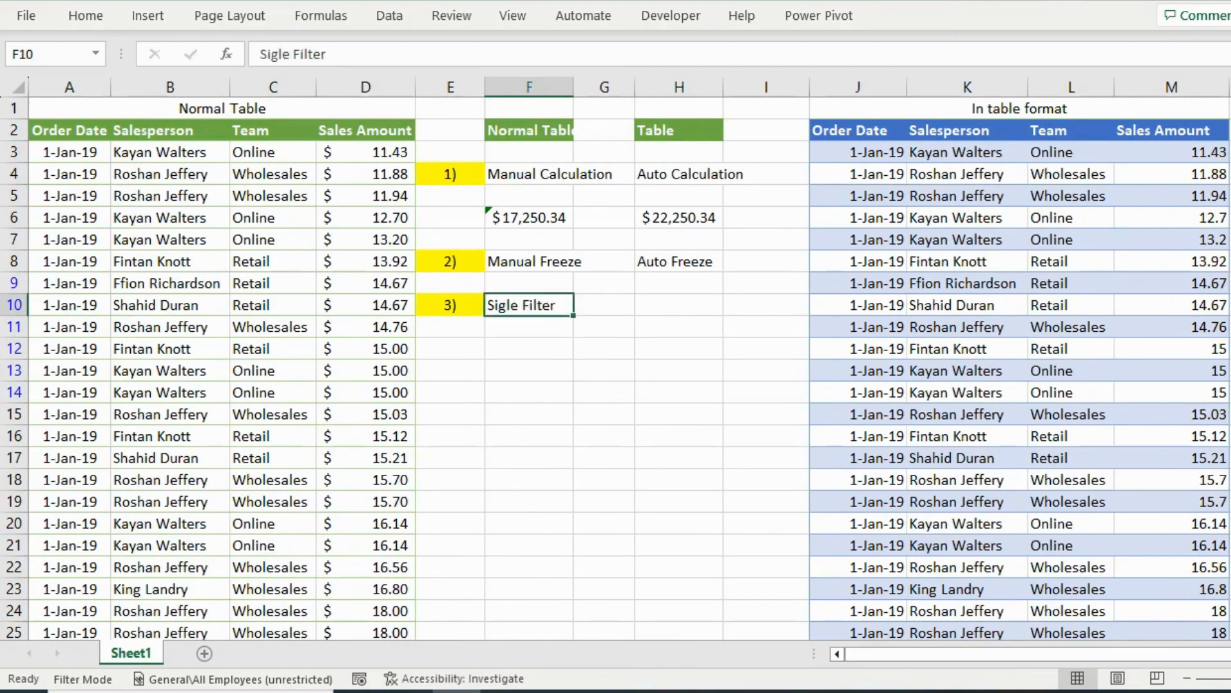
key("Right")
key("Right")
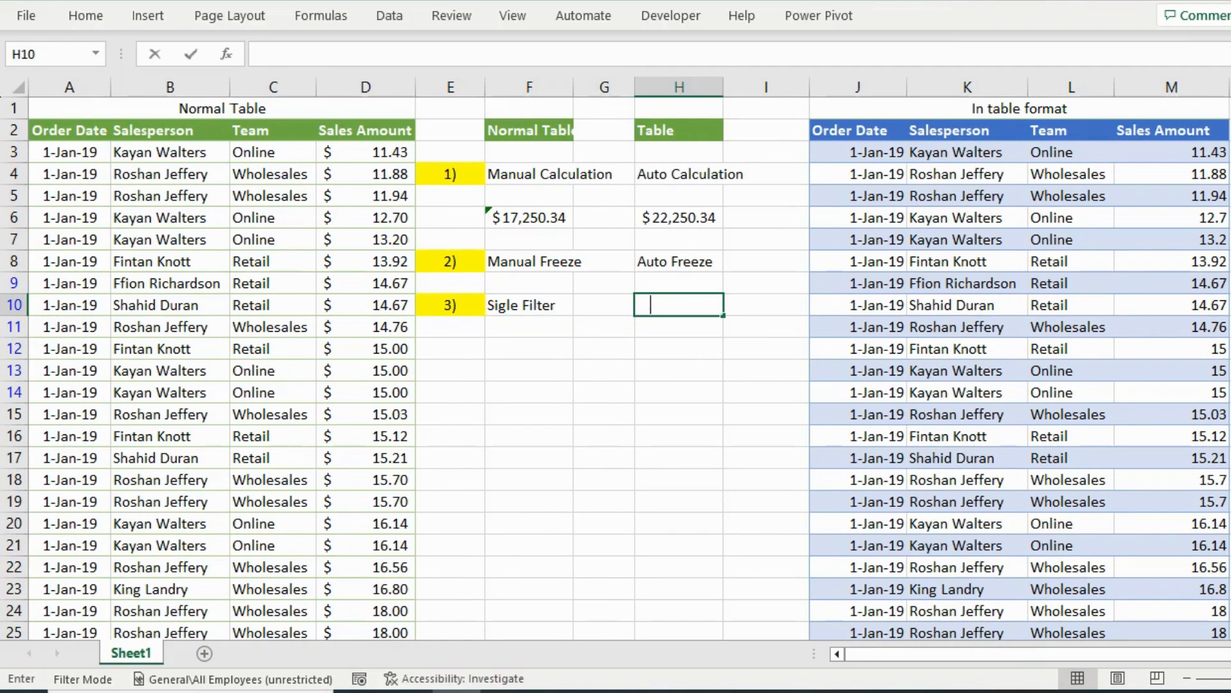
type("Multi Filter")
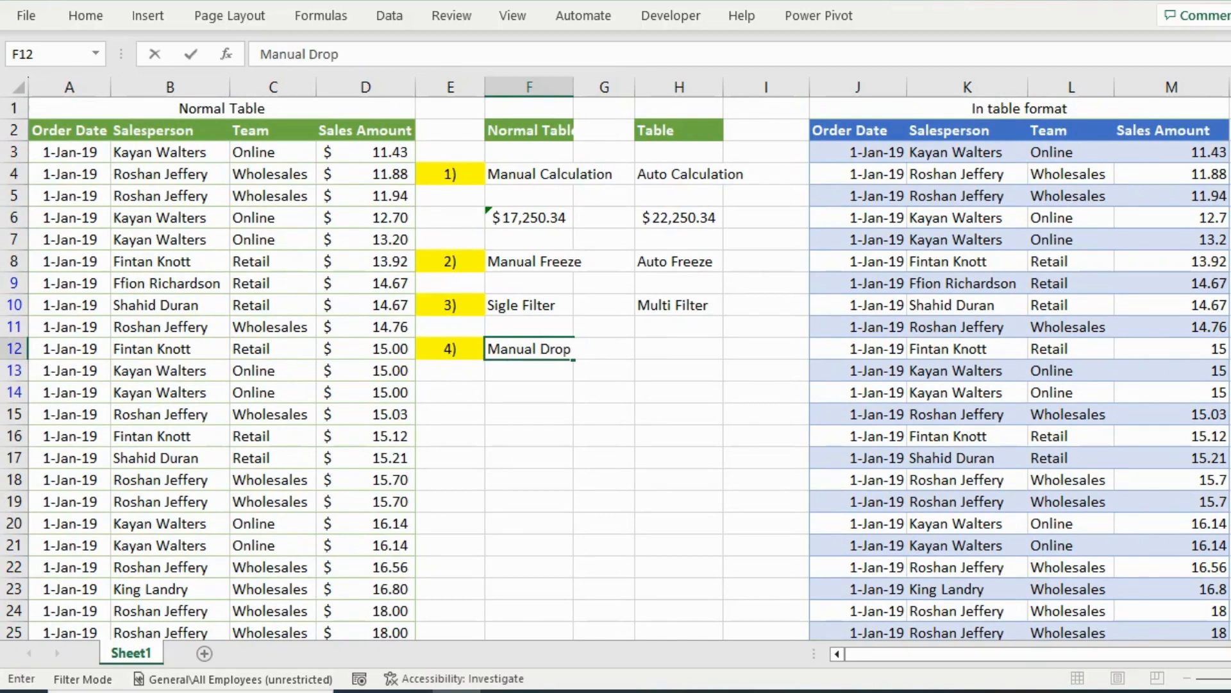
Note the fourth difference in row 12 with "Manual Dropdown" in F12 and "Auto DropDown" in H12
key("Tab")
key("Tab")
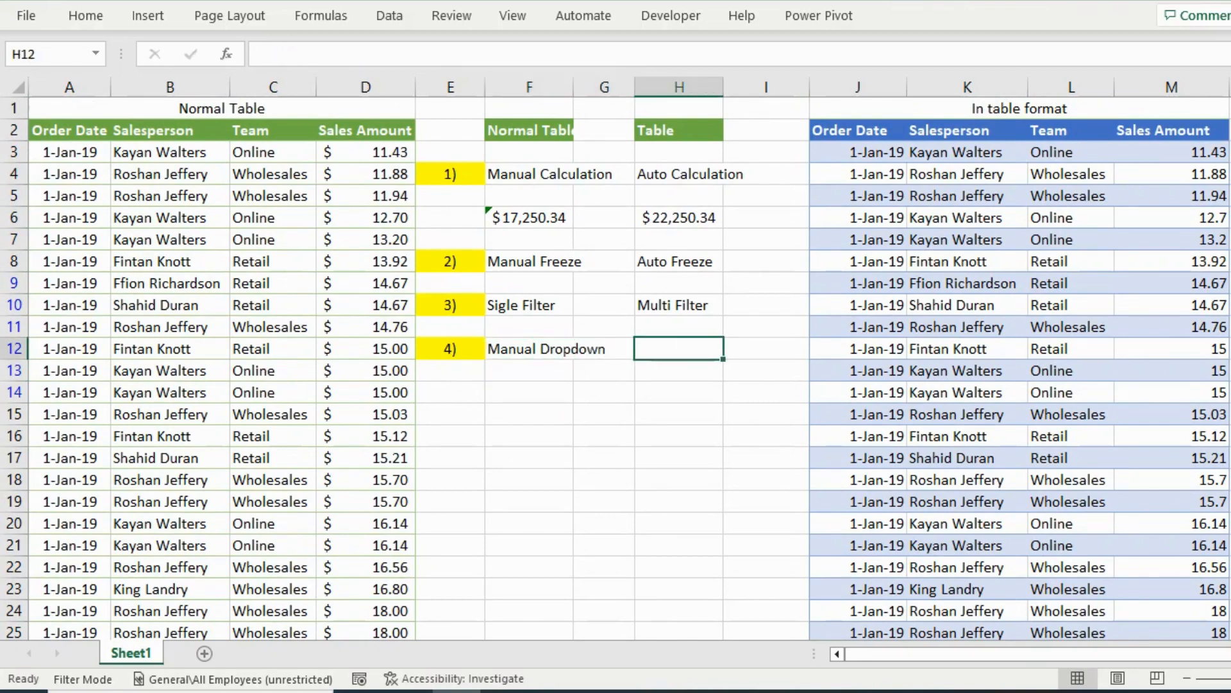
type("Auto DropDo")
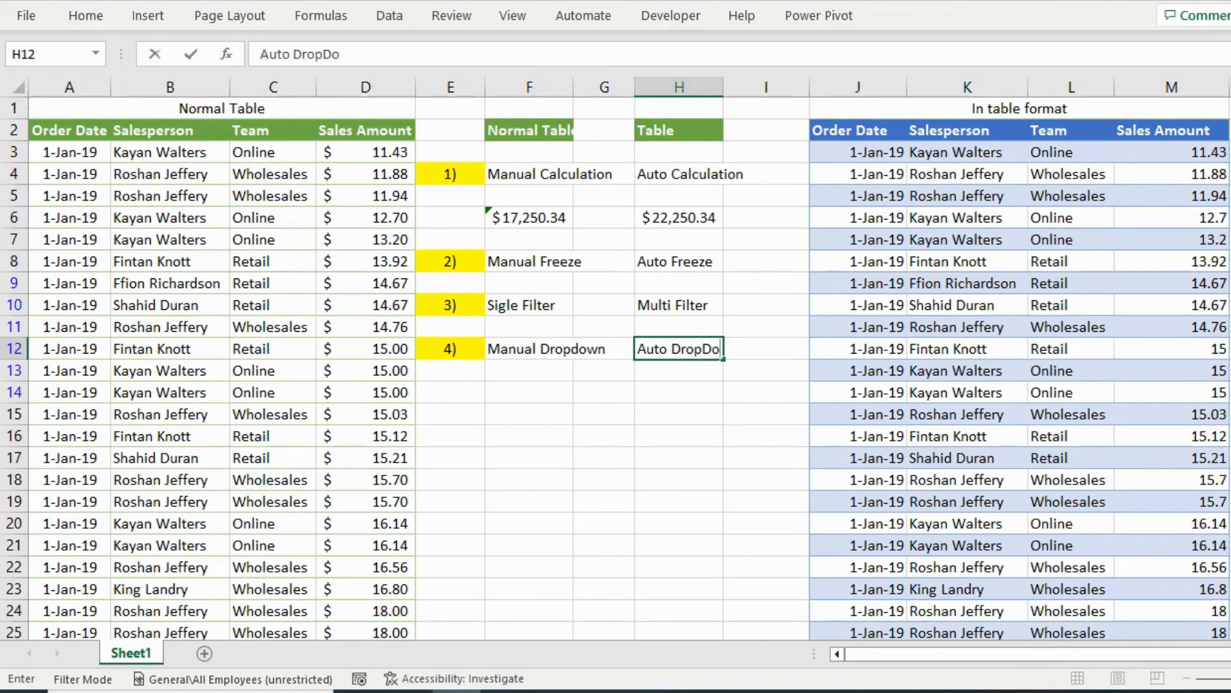
type("wn")
key("Return")
key("Left")
key("Left")
key("Down")
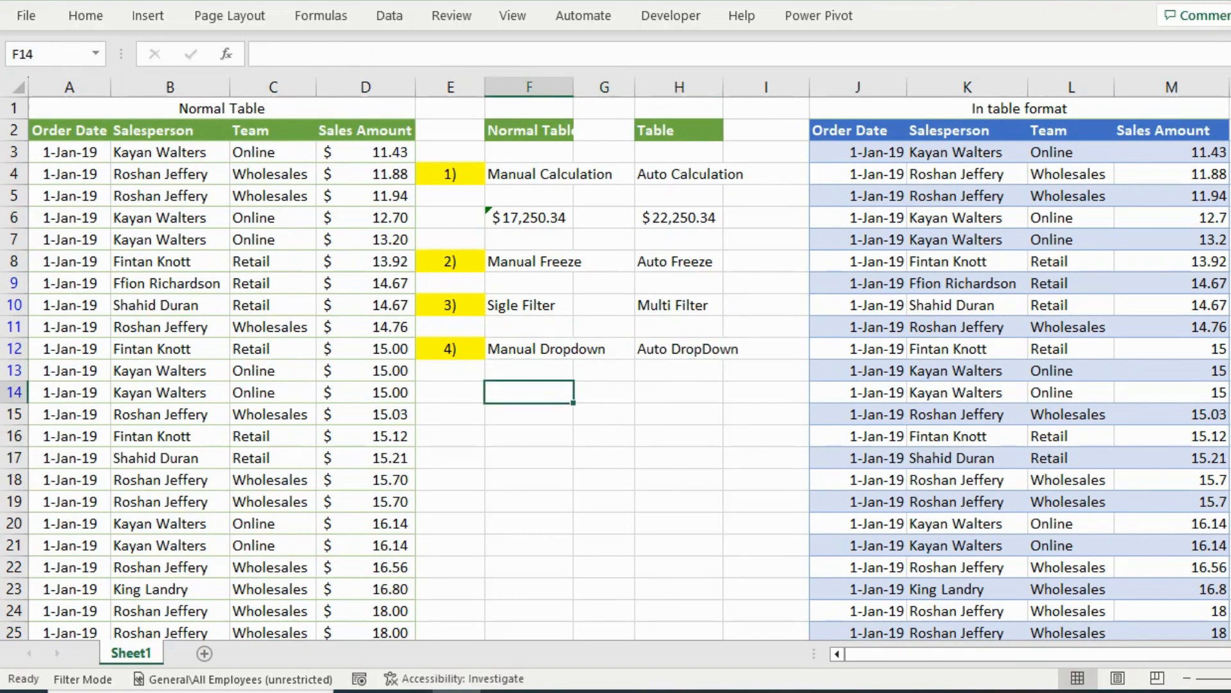
List the normal table's distinct teams at F15 with a UNIQUE formula over C3:C239
key("Right")
key("Left")
key("Down")
key("Up")
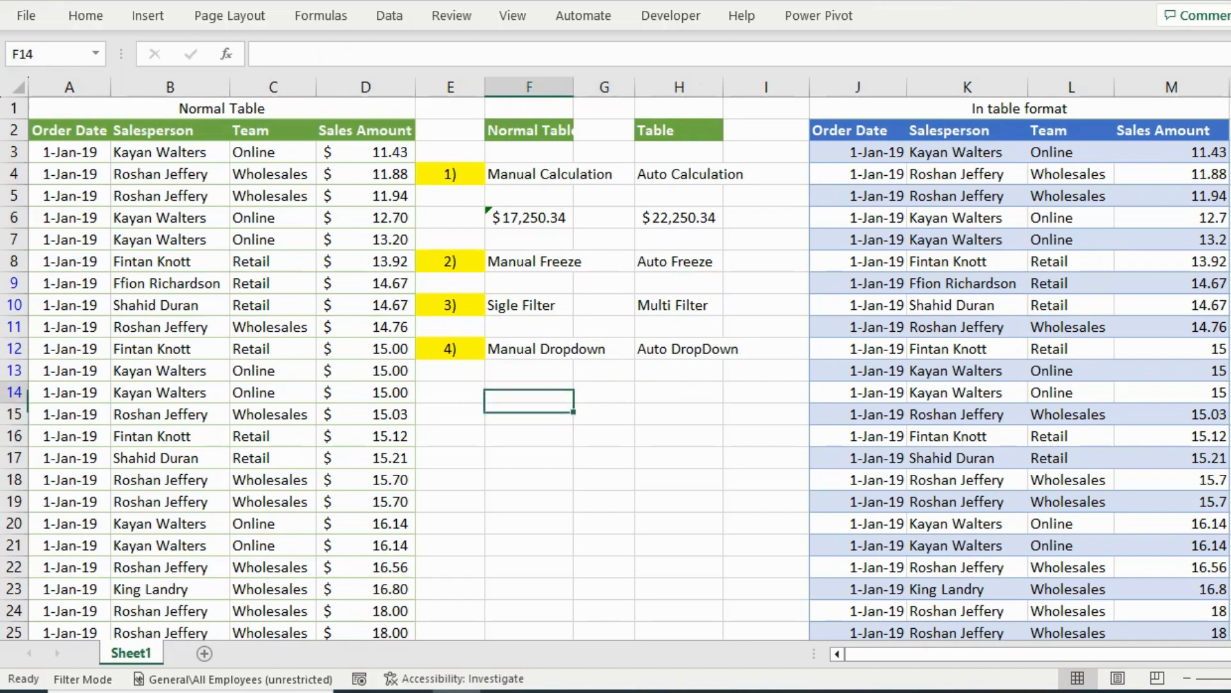
key("Down")
type("uni")
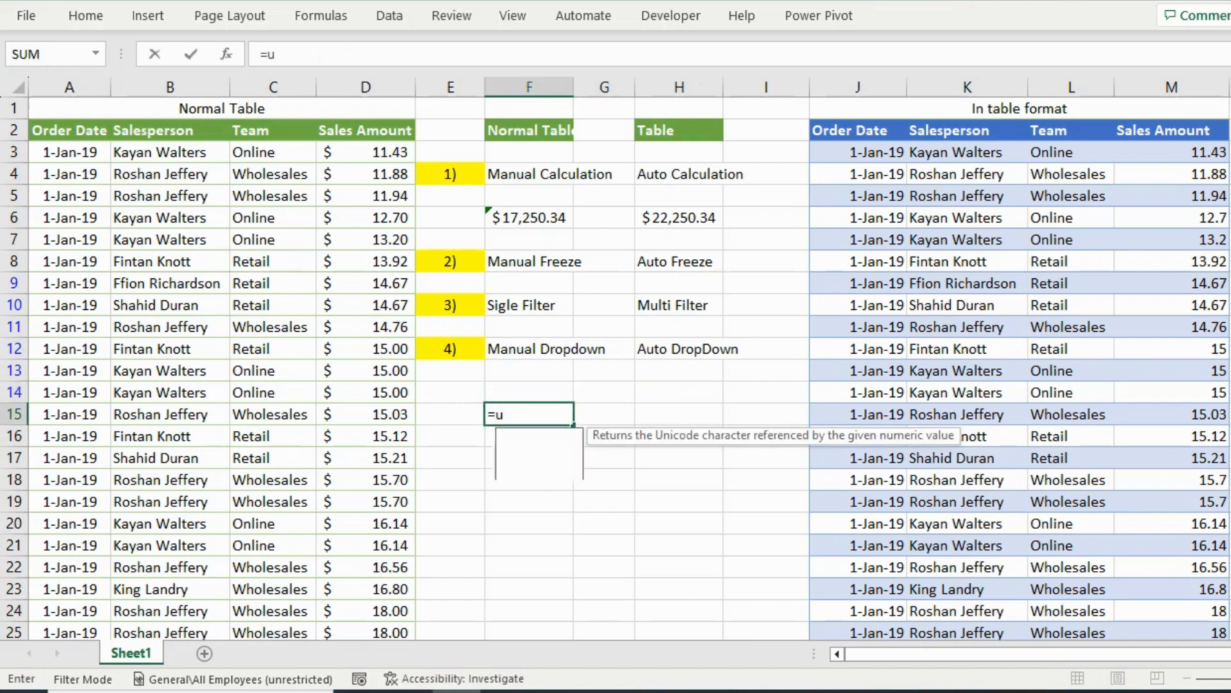
key("Down")
key("Down")
key("Tab")
key("Left")
key("Left")
key("Left")
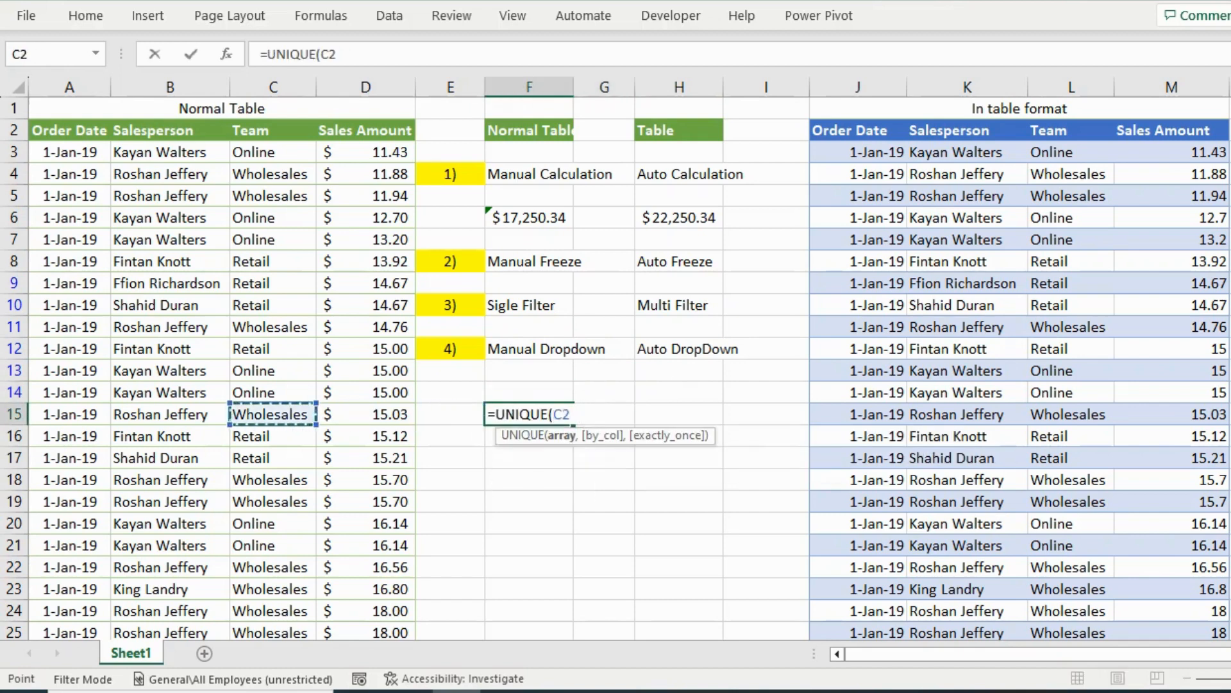
key("ctrl+Up")
key("Down")
key("ctrl+shift+Down")
key("Return")
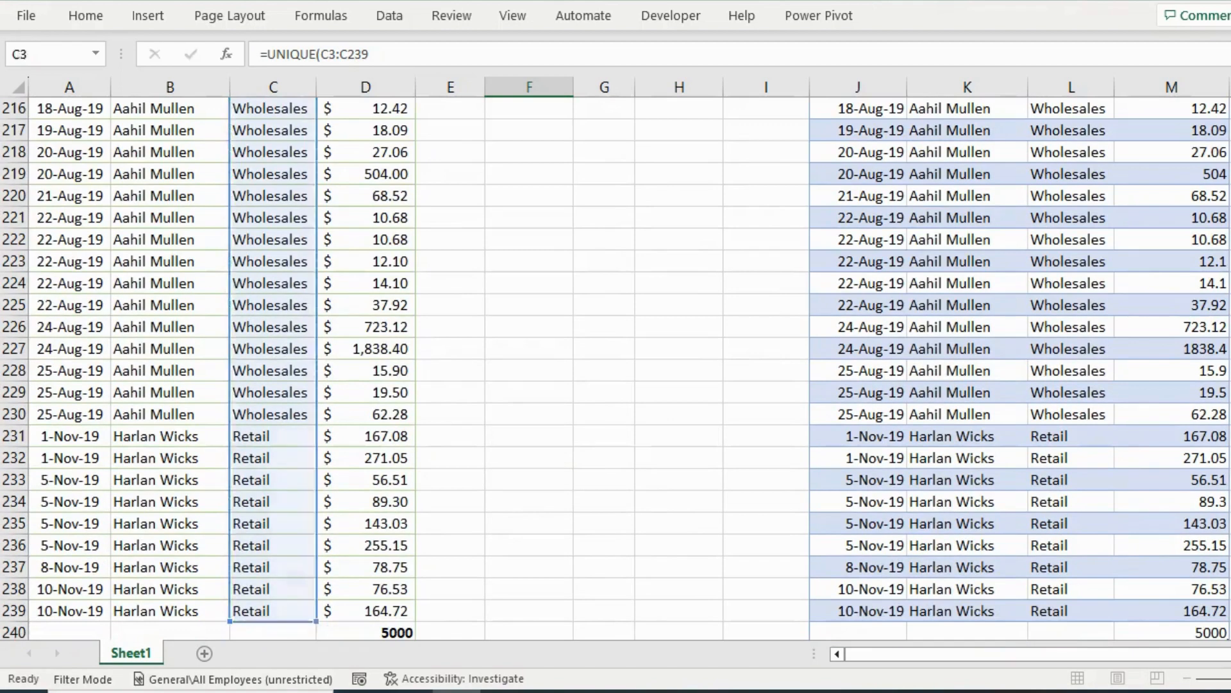
Add a list data validation to F14 that takes its entries from F15:F17
key("Up")
key("Up")
key("Up")
key("Up")
key("Up")
key("Down")
key("Down")
key("Down")
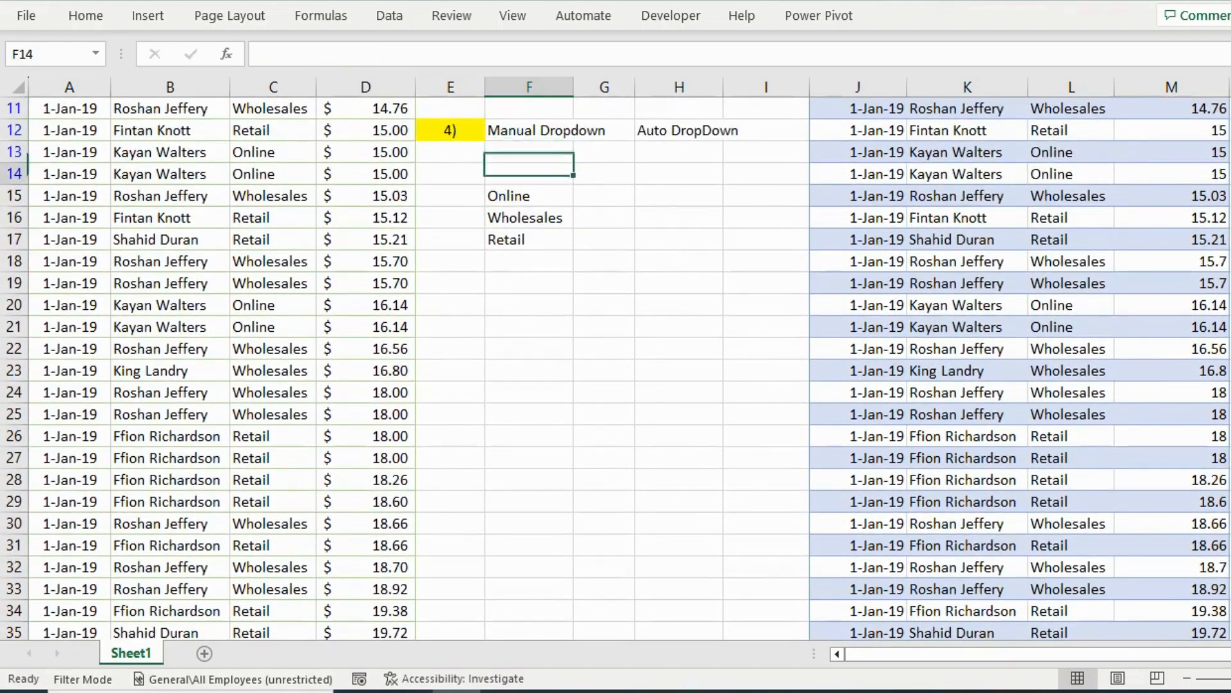
scroll(629, 368, "up", 4)
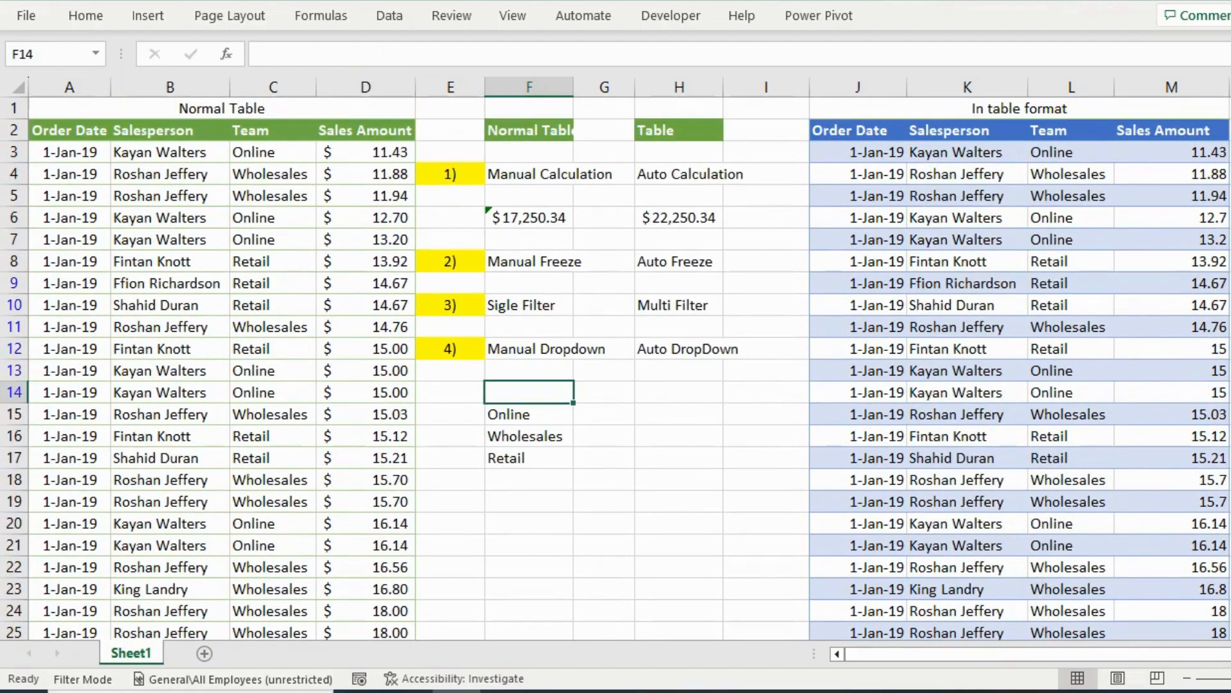
left_click(86, 15)
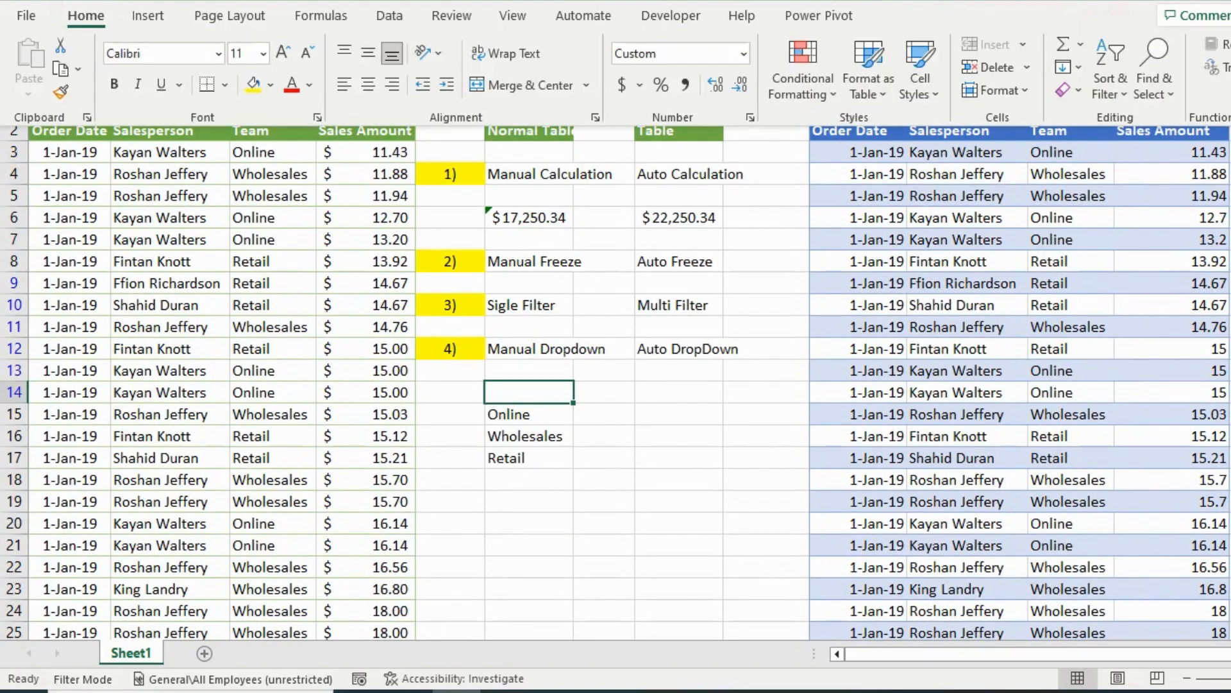
left_click(389, 16)
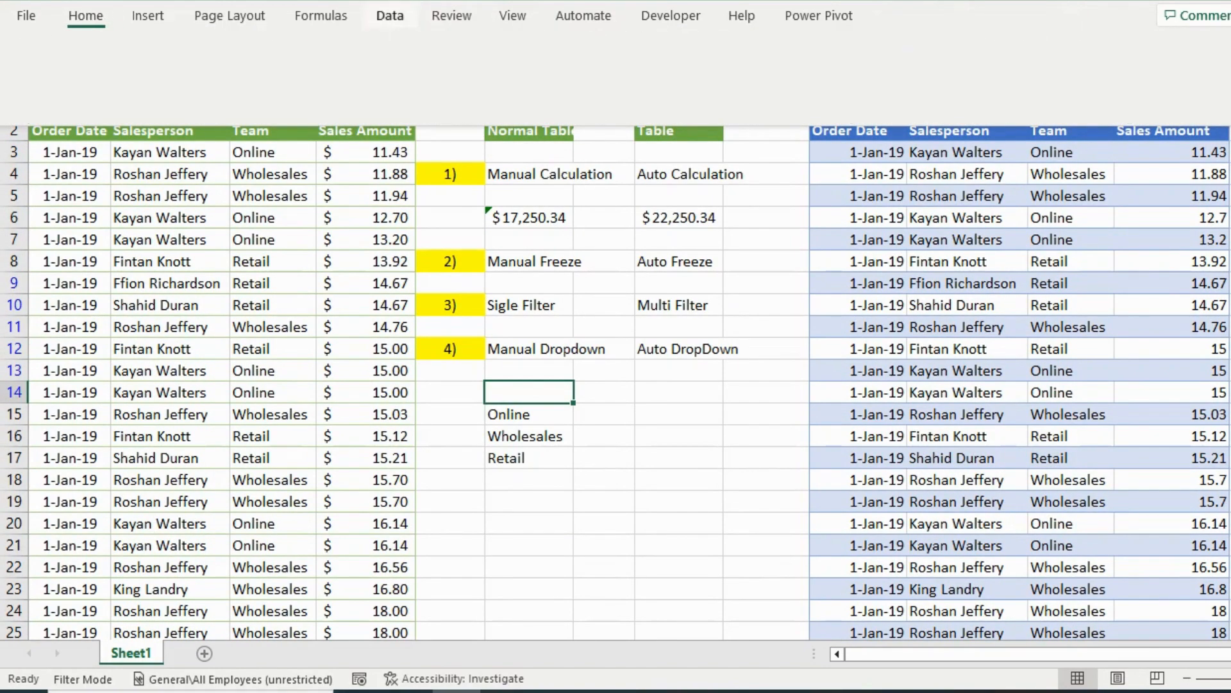
left_click(1024, 90)
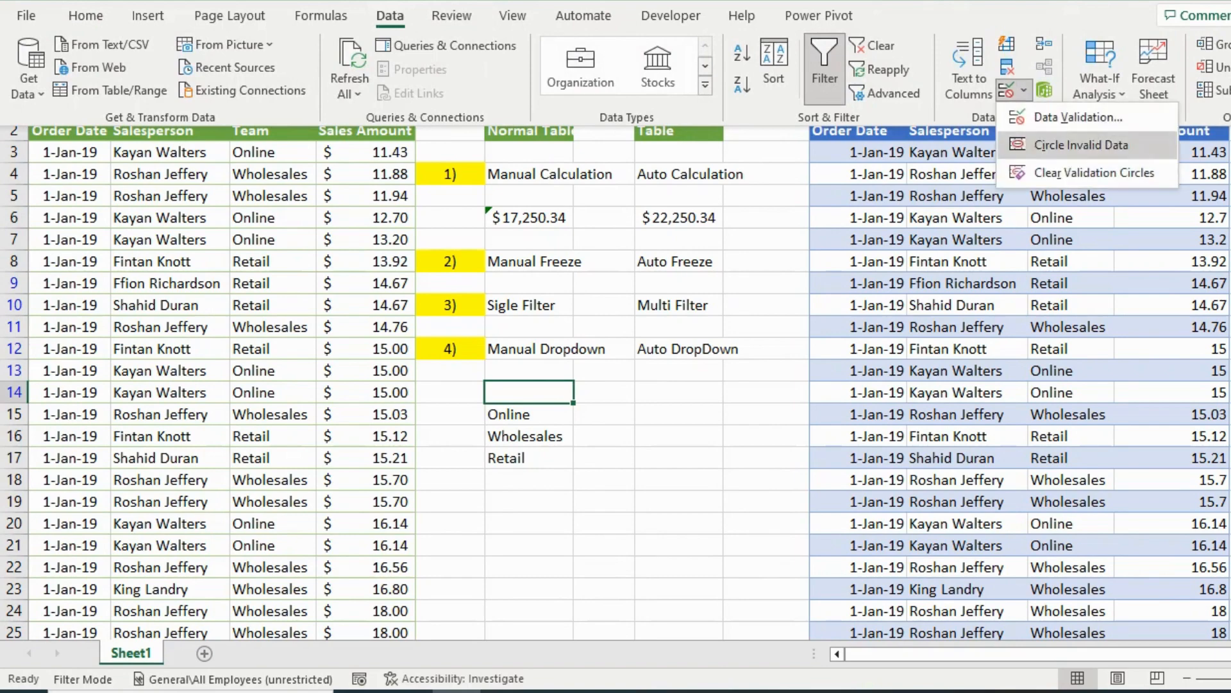
left_click(1052, 134)
left_click(272, 338)
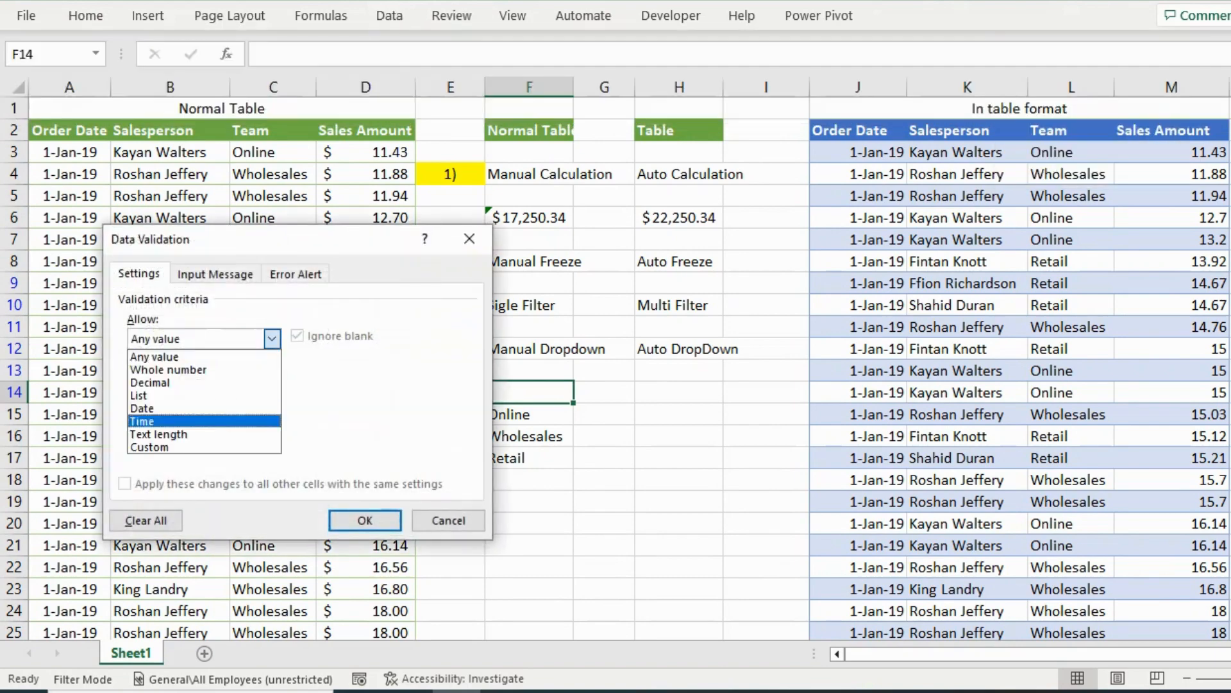
left_click(192, 395)
left_click(237, 420)
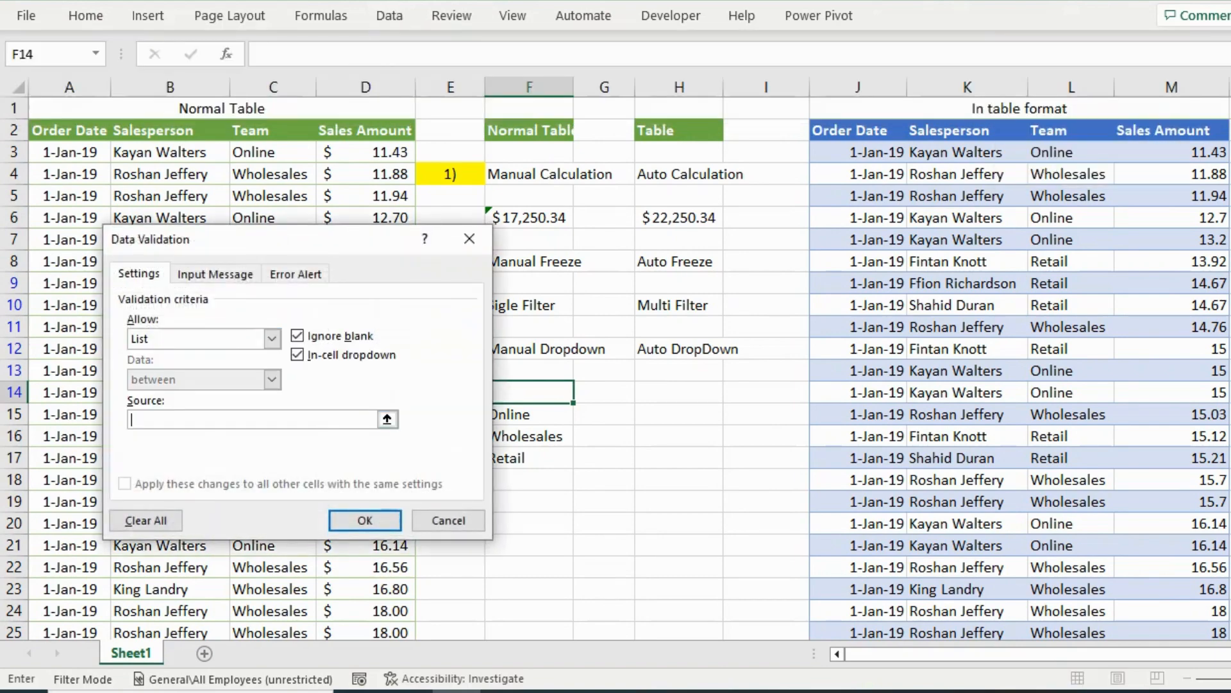
left_click_drag(525, 414, 532, 458)
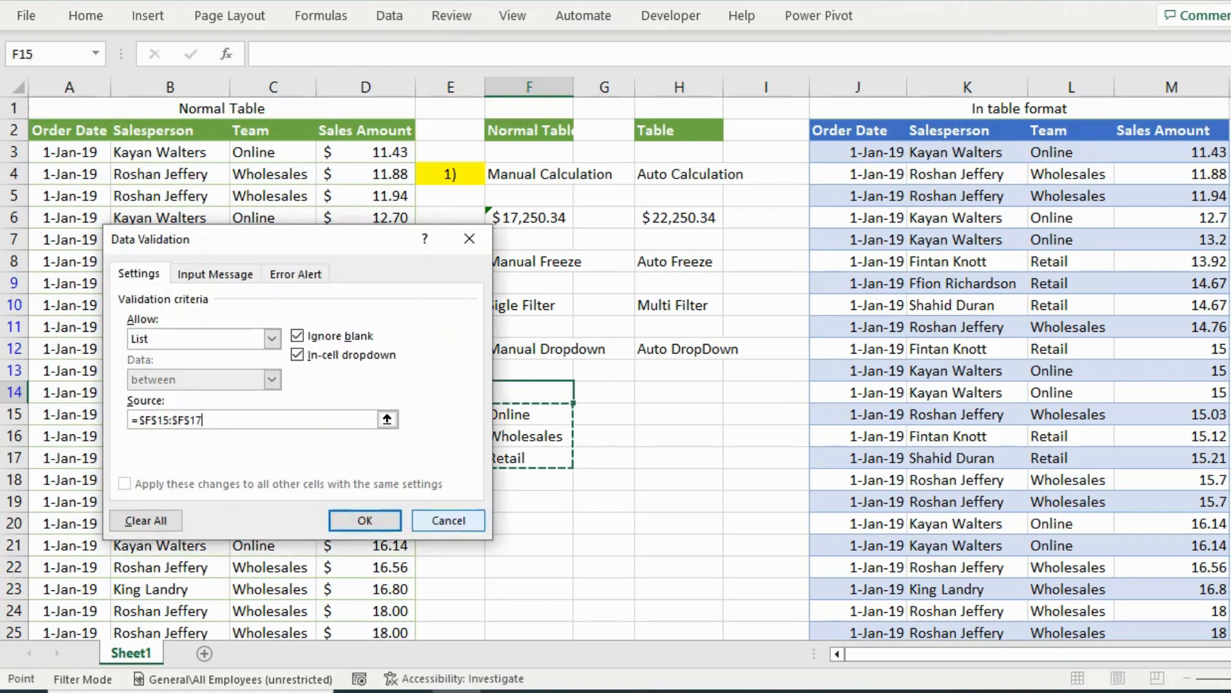
left_click(365, 520)
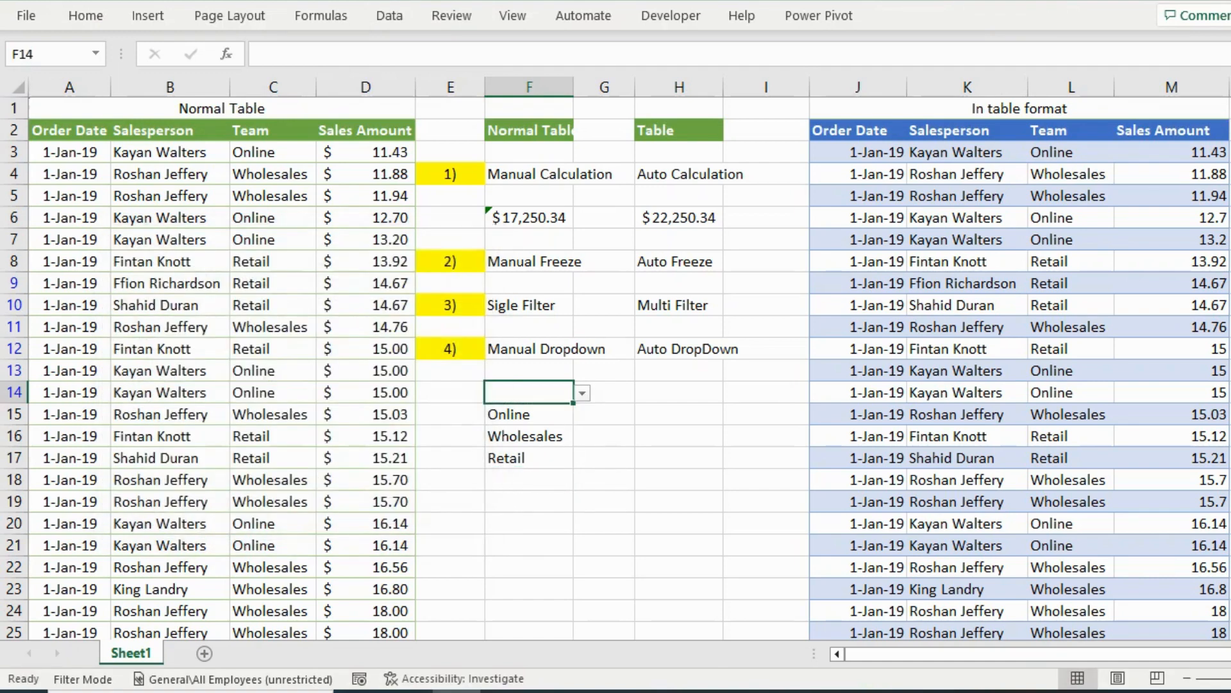
Pick Wholesales and then Retail from the dropdown in F14 to test it
key("alt+Down")
key("Down")
key("Down")
key("Up")
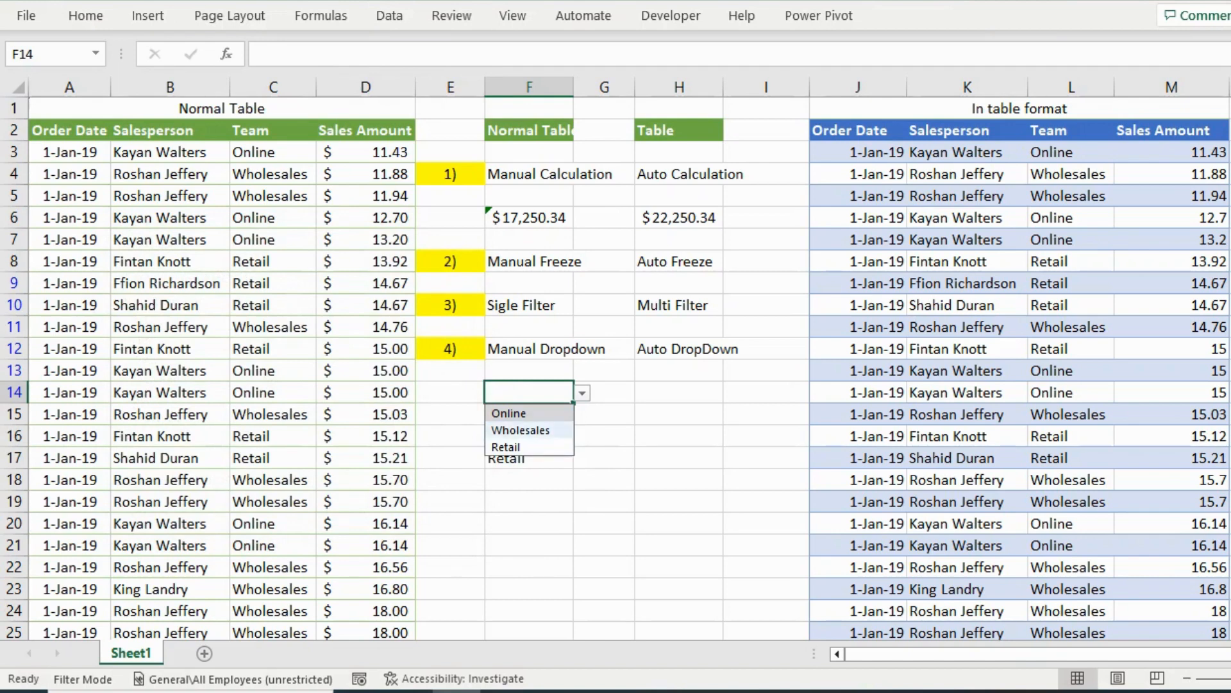
key("Return")
key("alt+Down")
key("Down")
key("Down")
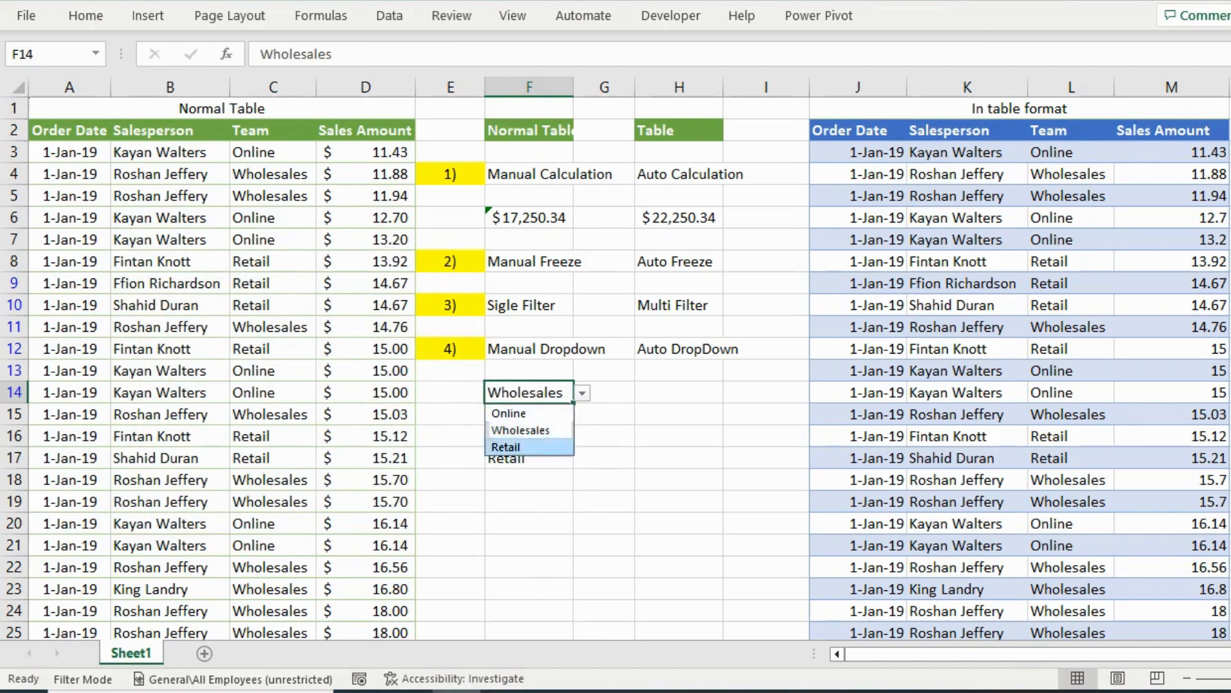
key("Return")
left_click(529, 436)
left_click(529, 414)
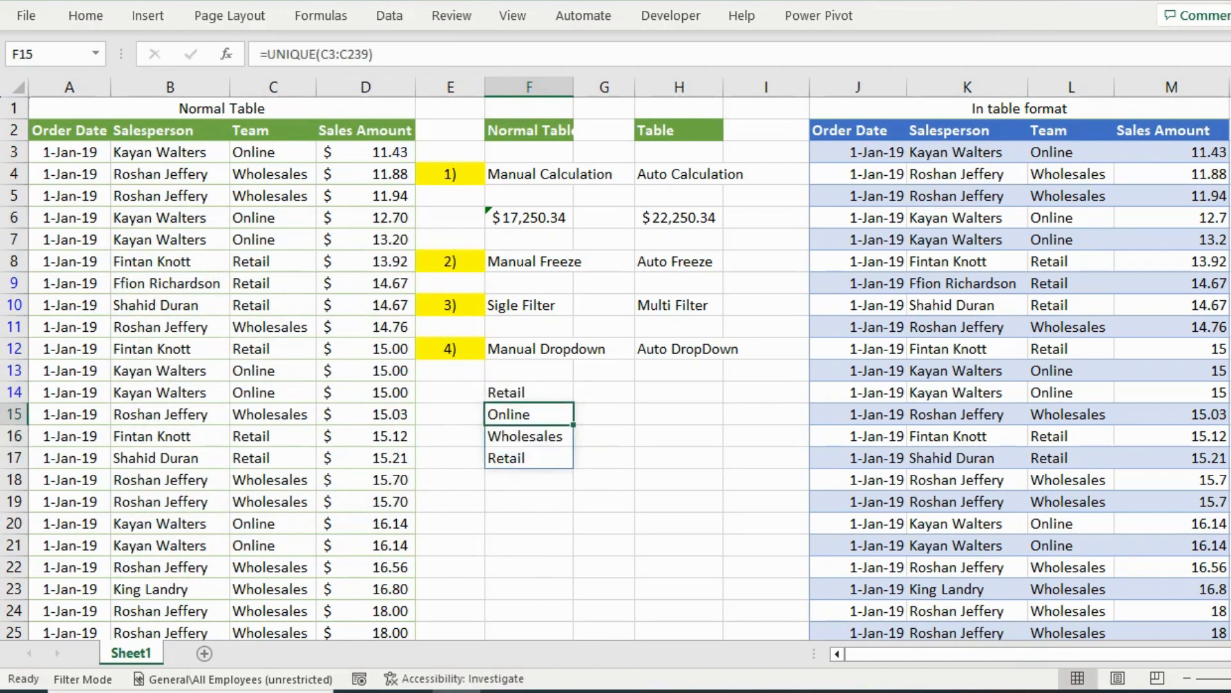
left_click(529, 393)
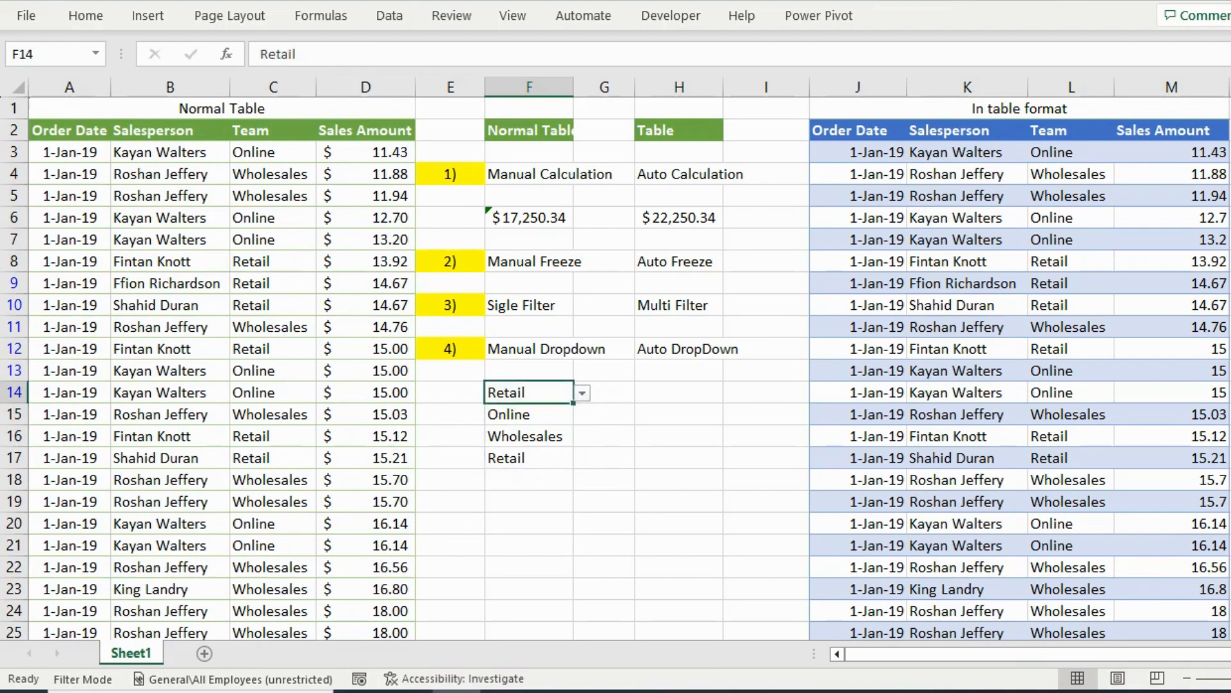
Enter "Marketing" as a new team in C240, directly below the normal table's Team column
left_click(170, 371)
key("Right")
key("ctrl+Down")
key("Down")
key("Down")
key("Down")
key("Up")
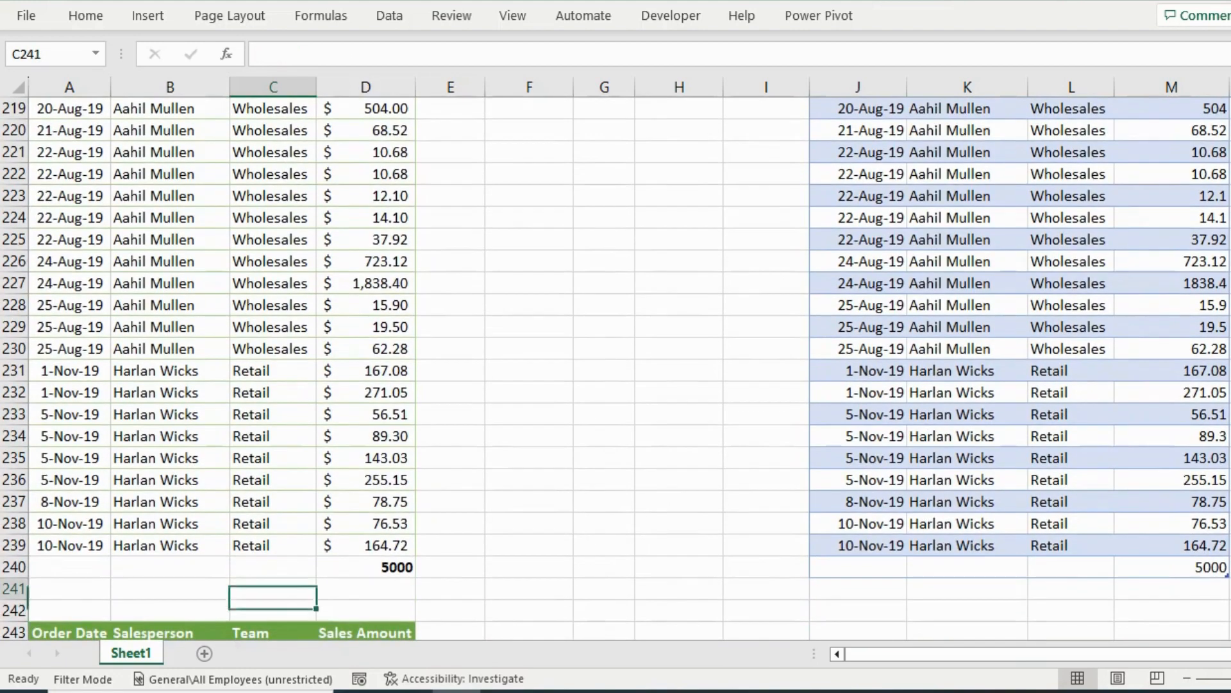
key("Up")
type("Ma")
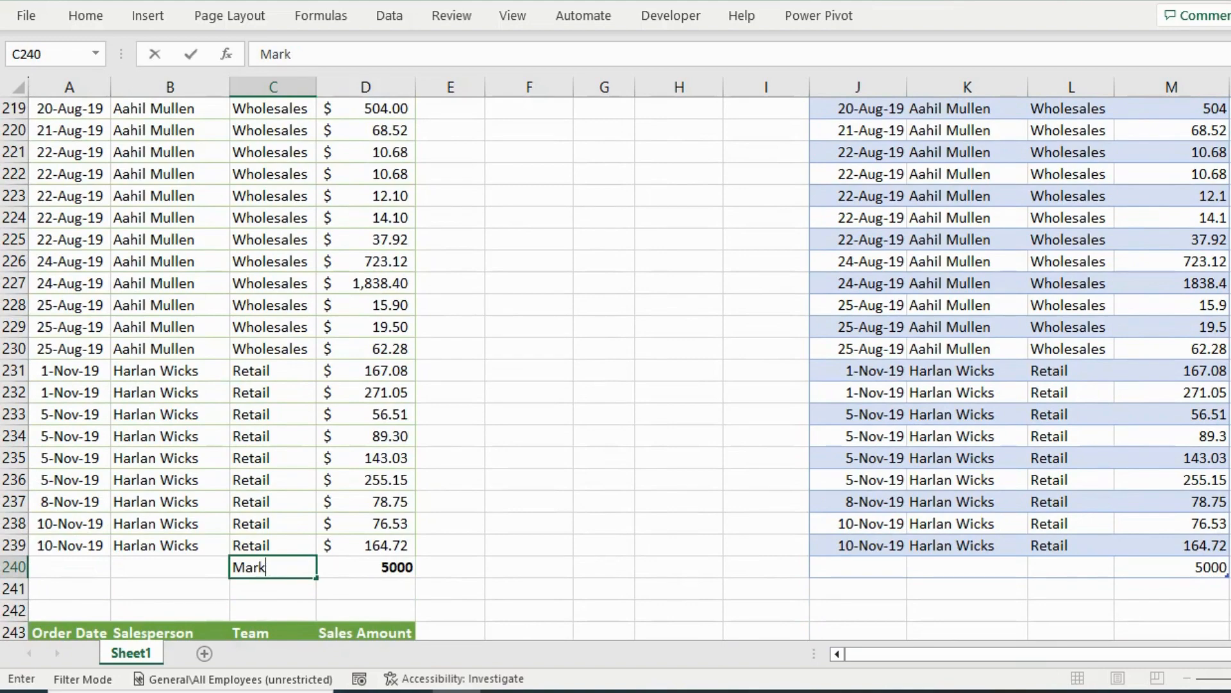
type("rketing")
key("Return")
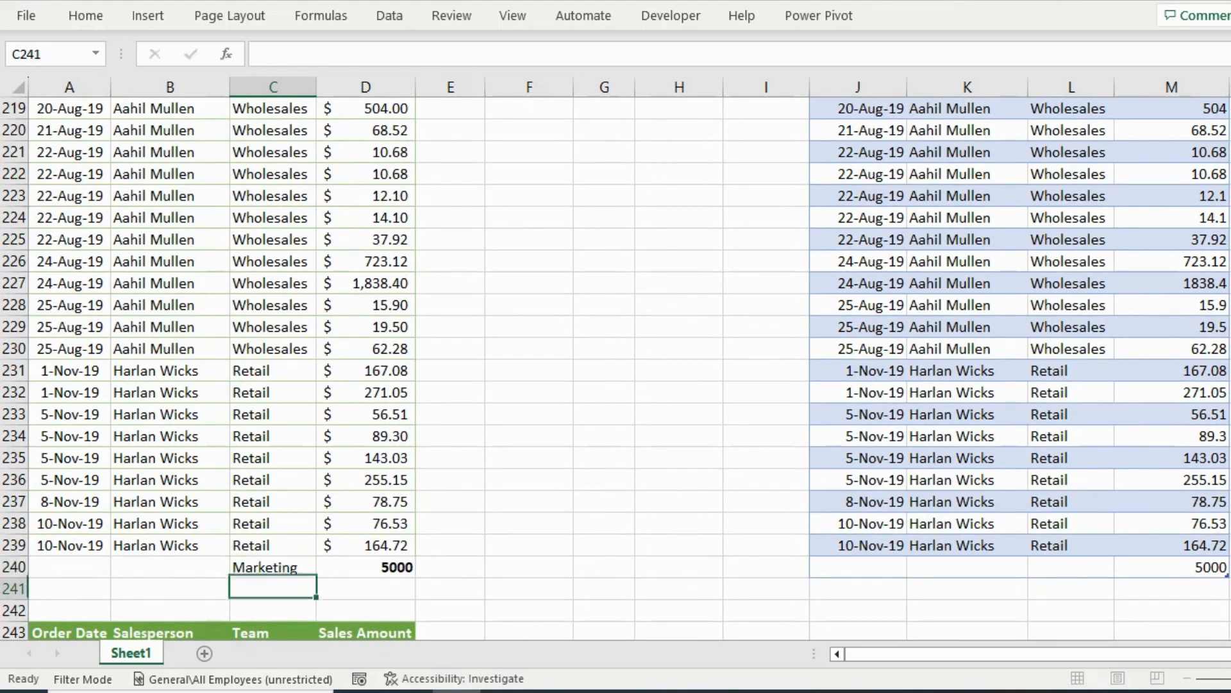
Check the dropdown in F14 for the newly entered team, keeping Retail selected
key("Up")
key("ctrl+Up")
key("Left")
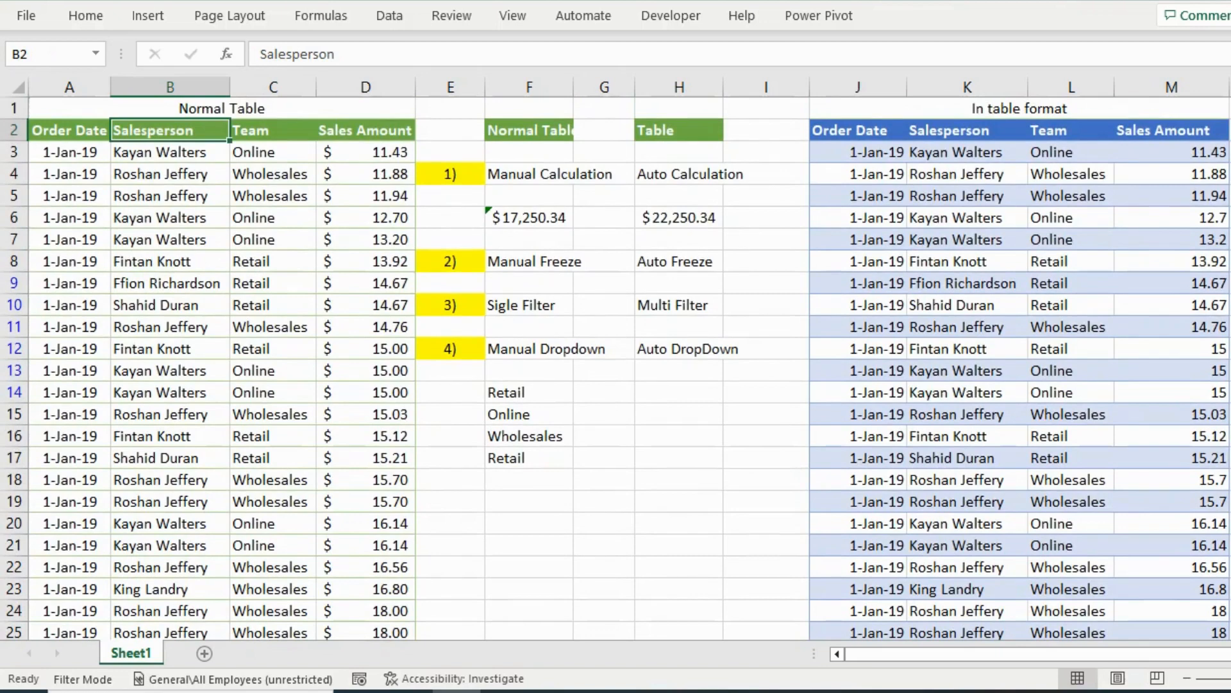
left_click(530, 371)
left_click(529, 392)
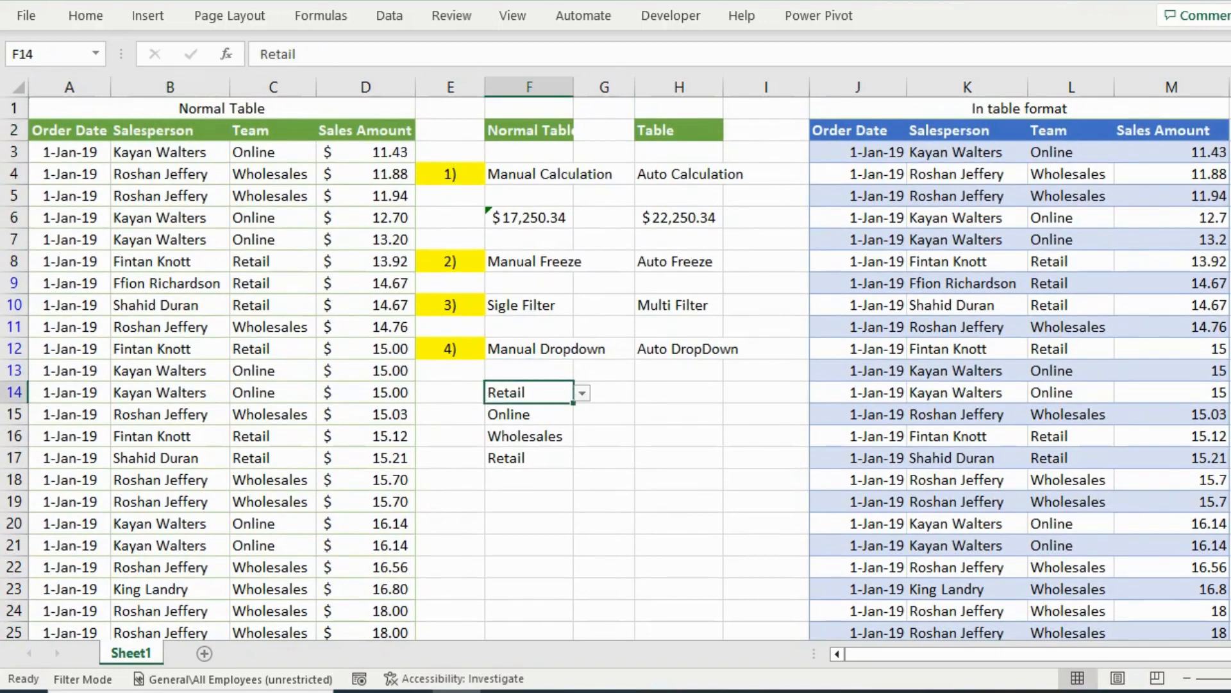
key("alt+Down")
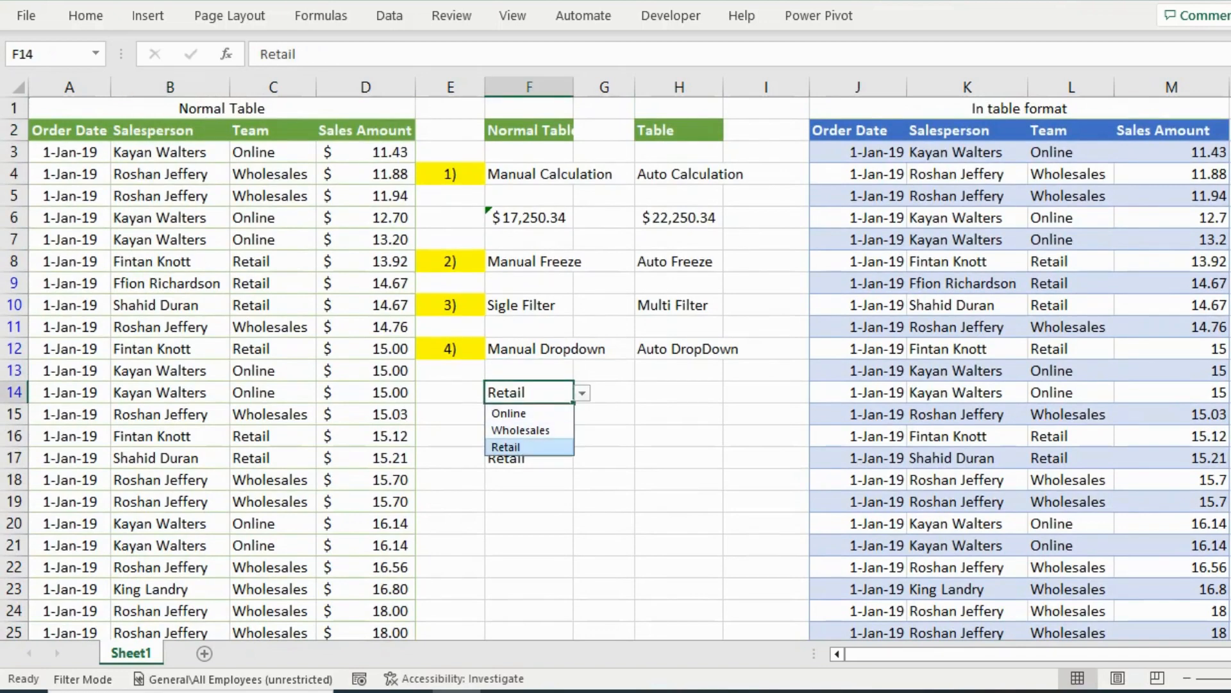
key("Return")
Highlight cells F14 and H14 with a yellow fill
left_click(1071, 283)
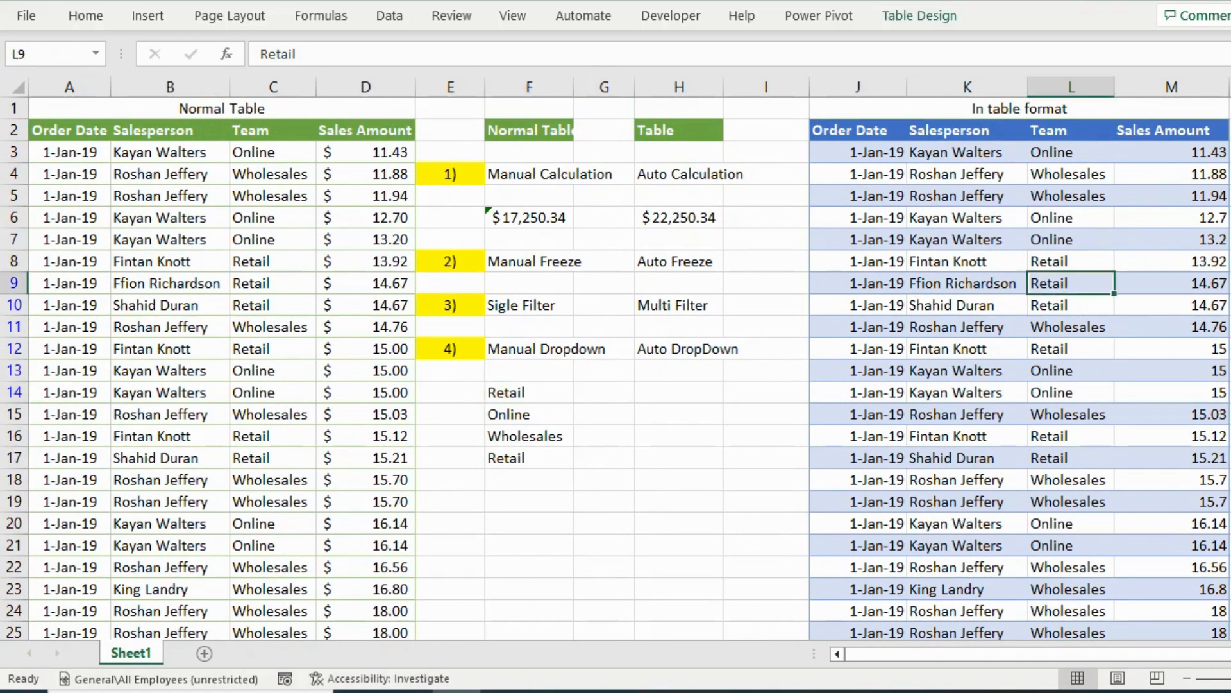
left_click(680, 392)
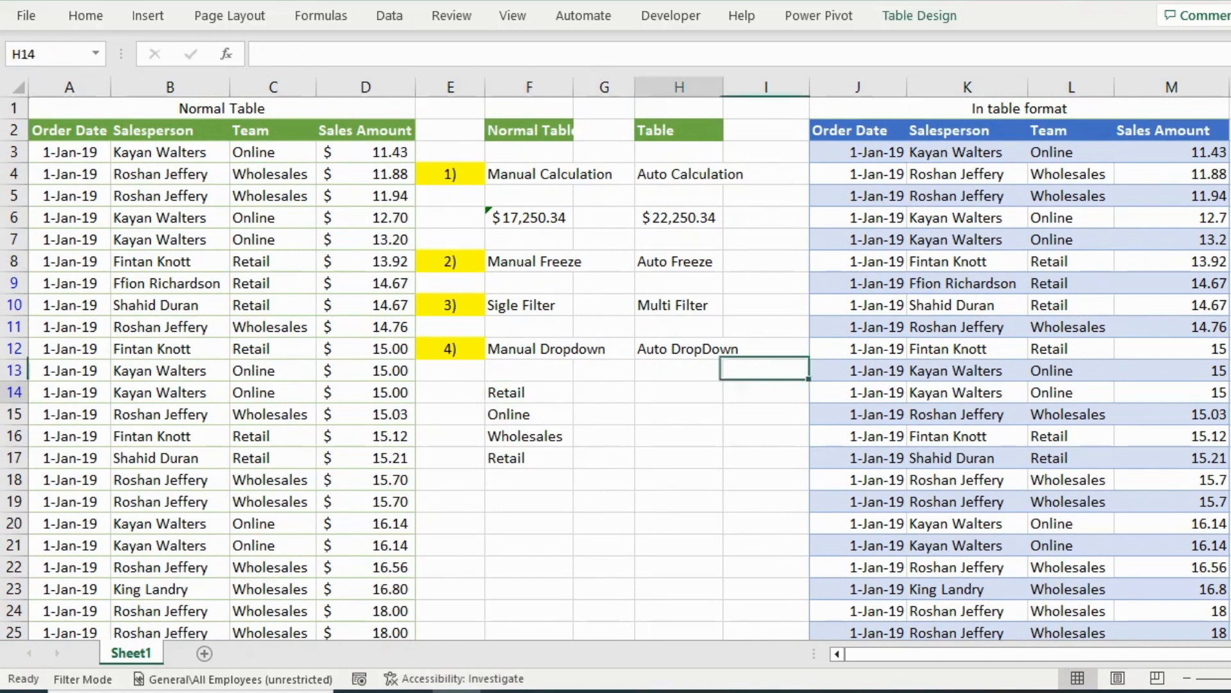
left_click(605, 392)
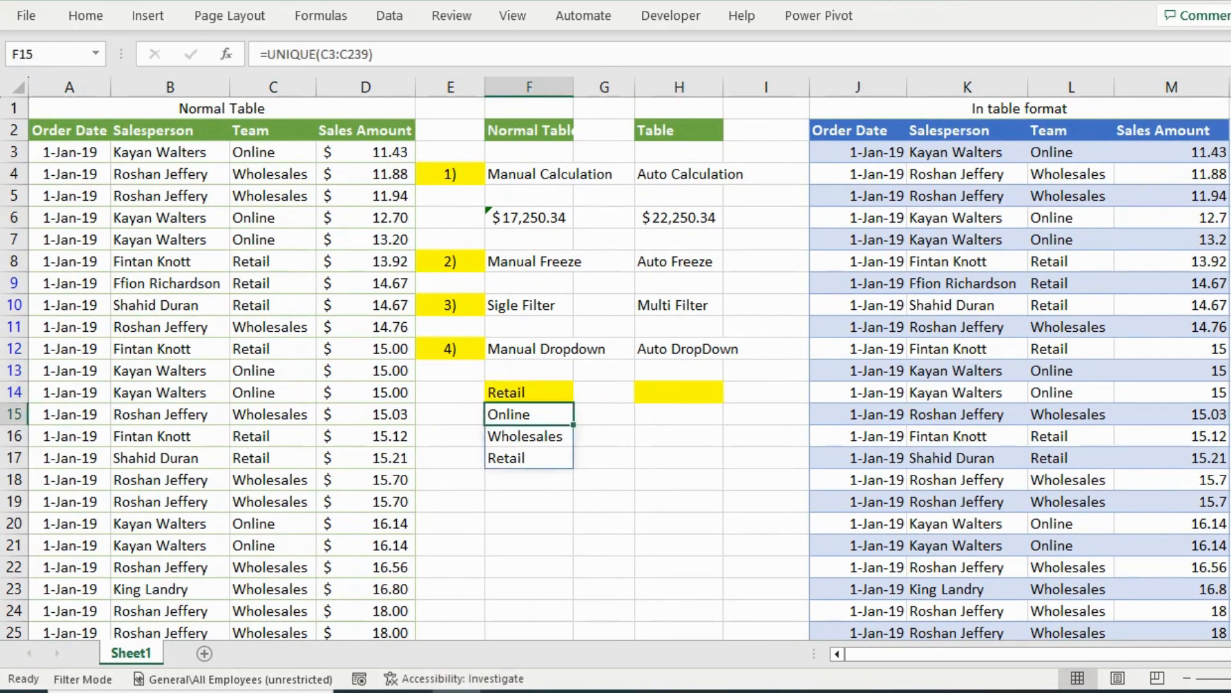
Copy the team list in F15:F17 and paste it as values starting at H15
key("shift+Down")
key("shift+Down")
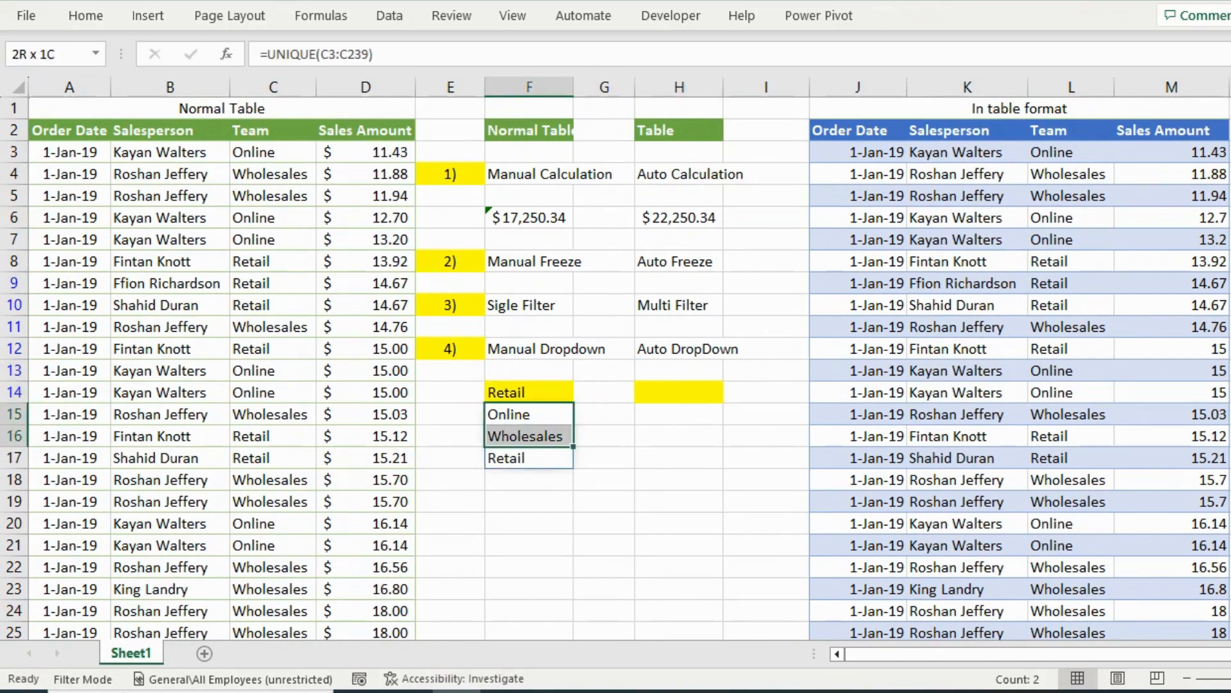
key("ctrl+c")
key("Right")
key("Right")
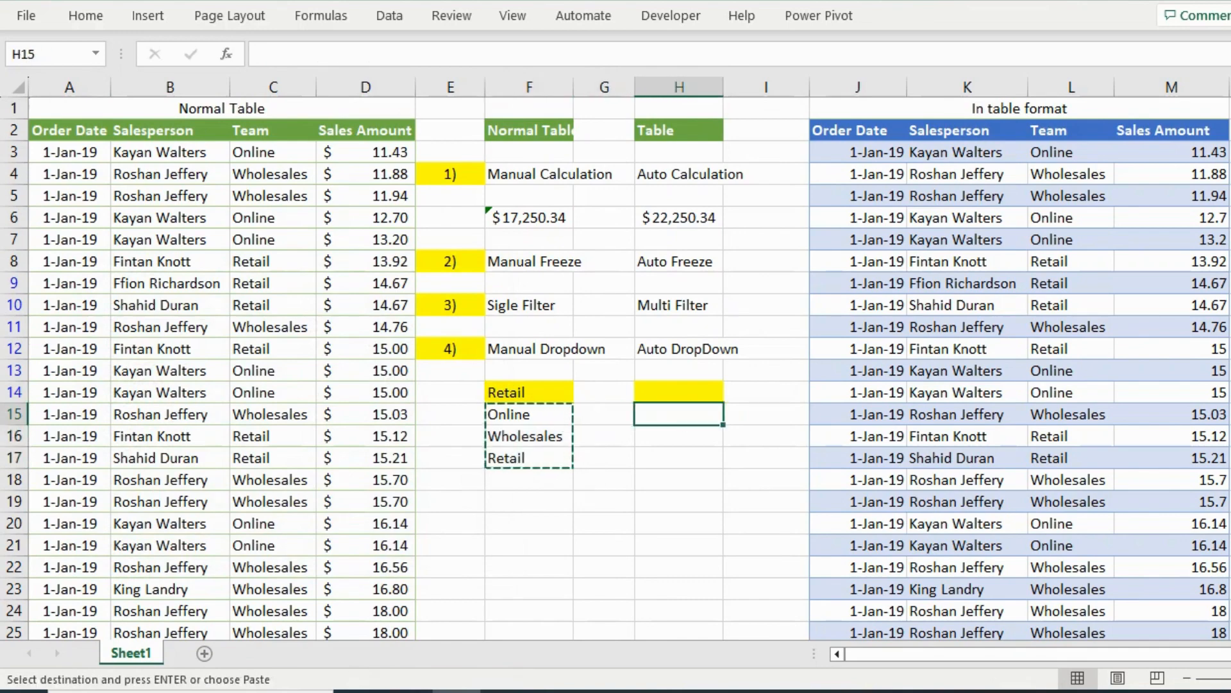
key("ctrl+v")
key("ctrl+z")
key("Left")
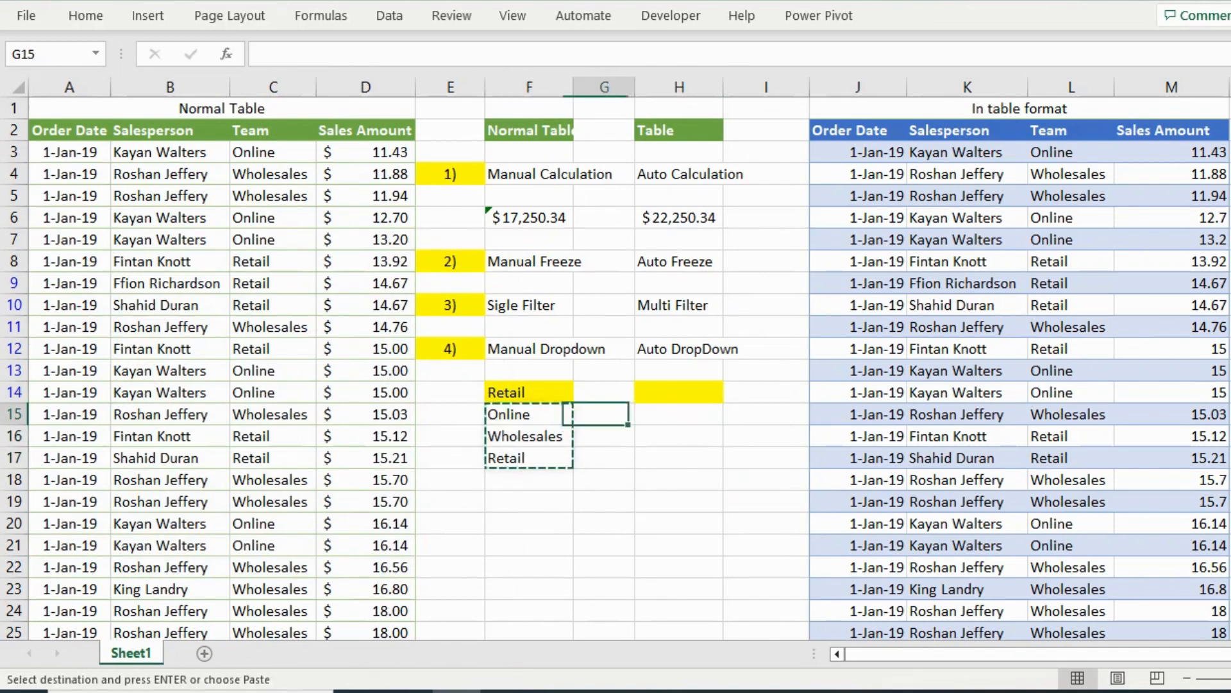
key("Right")
key("ctrl+alt+v")
key("Return")
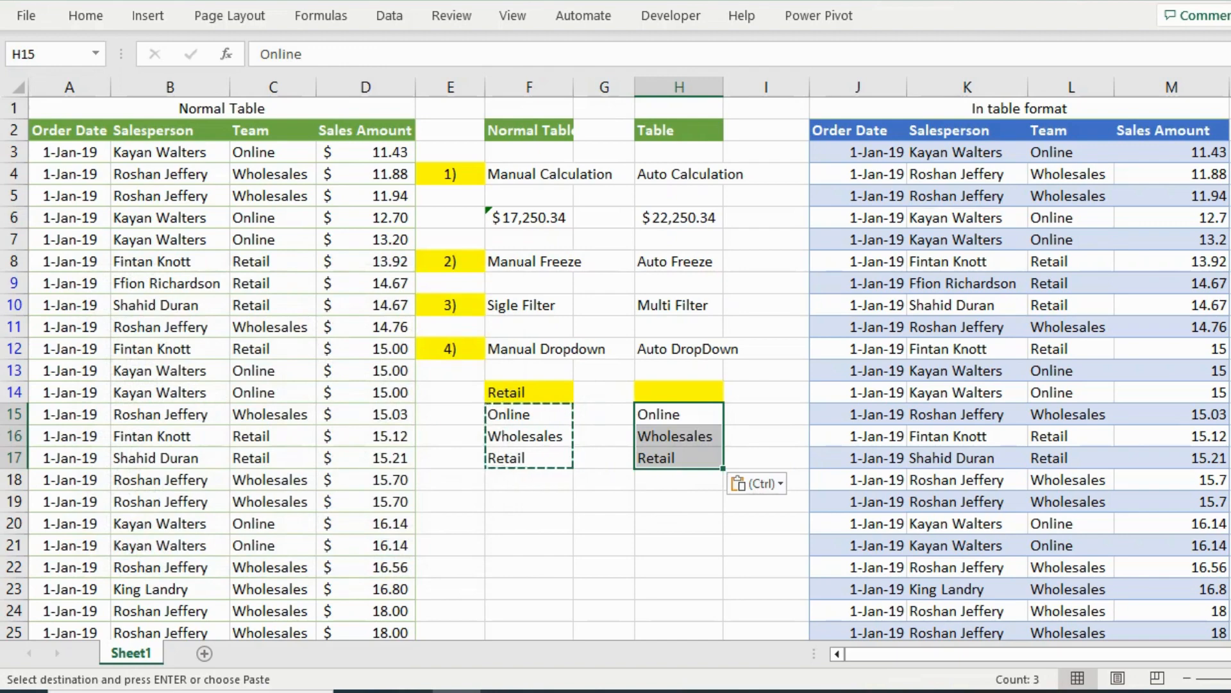
Convert the pasted team list in H15:H17 into an Excel table without using its first entry as header
key("ctrl+t")
key("Return")
key("Up")
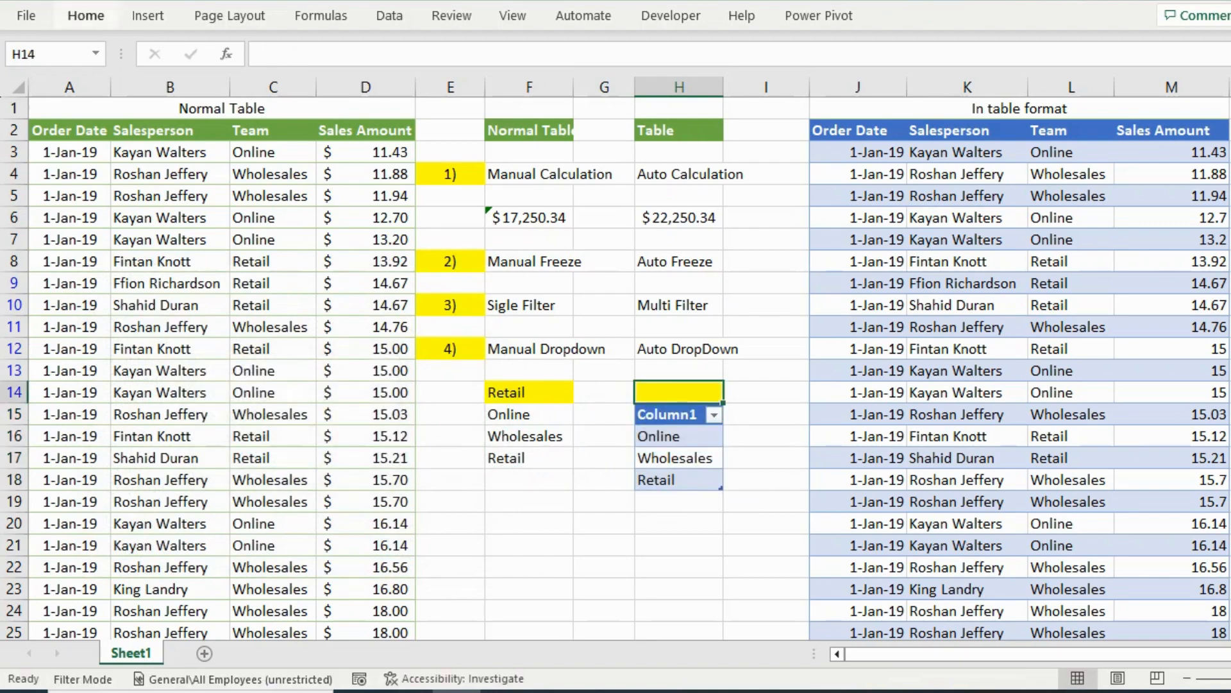
Add a list data validation to H14 sourced from H16:H18 and show its dropdown entries
key("alt")
key("a")
key("v")
key("v")
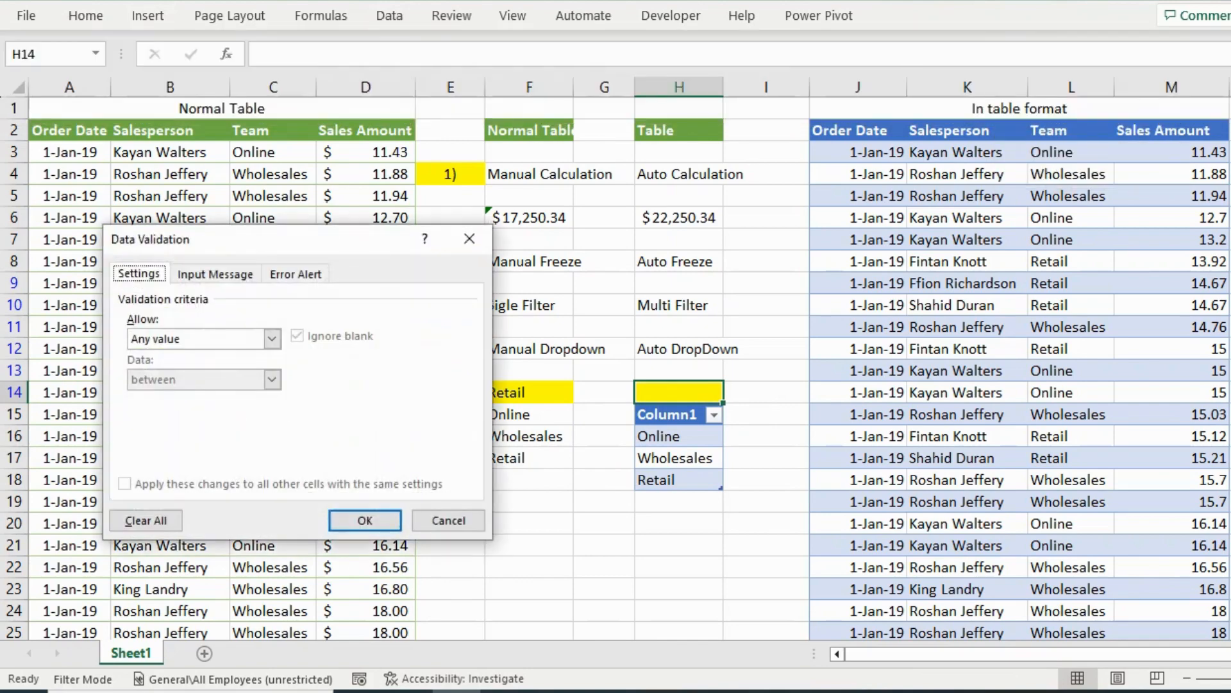
left_click(271, 338)
left_click(205, 395)
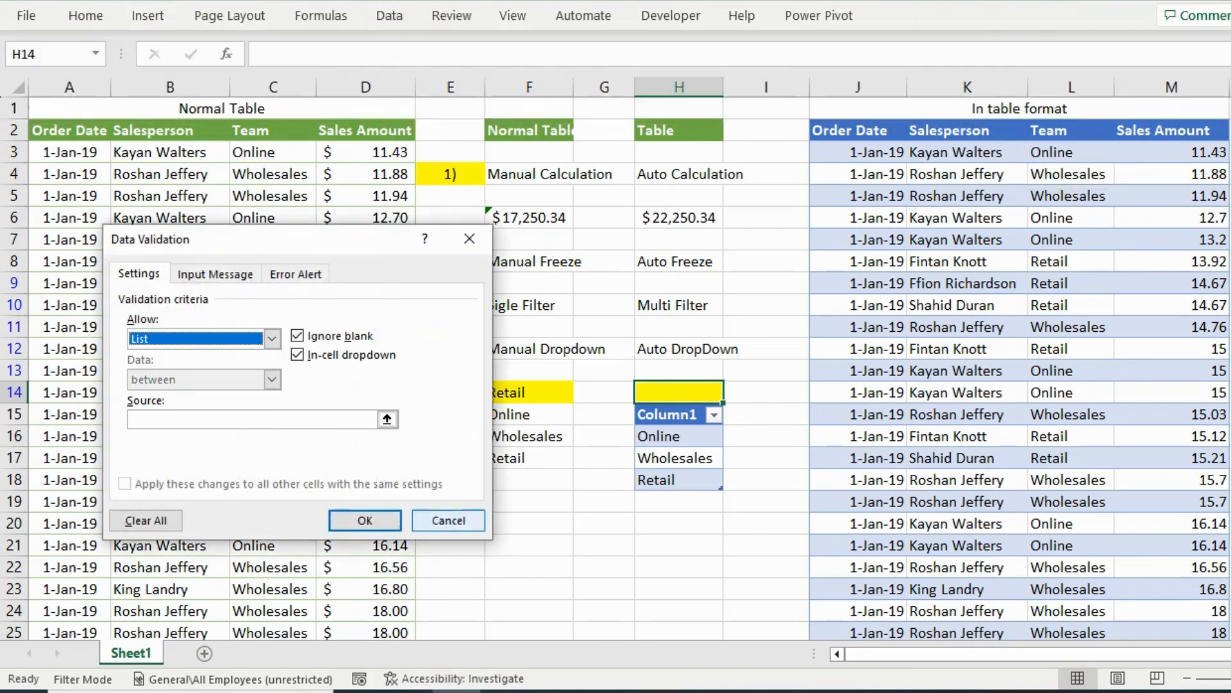
left_click(254, 419)
left_click(679, 436)
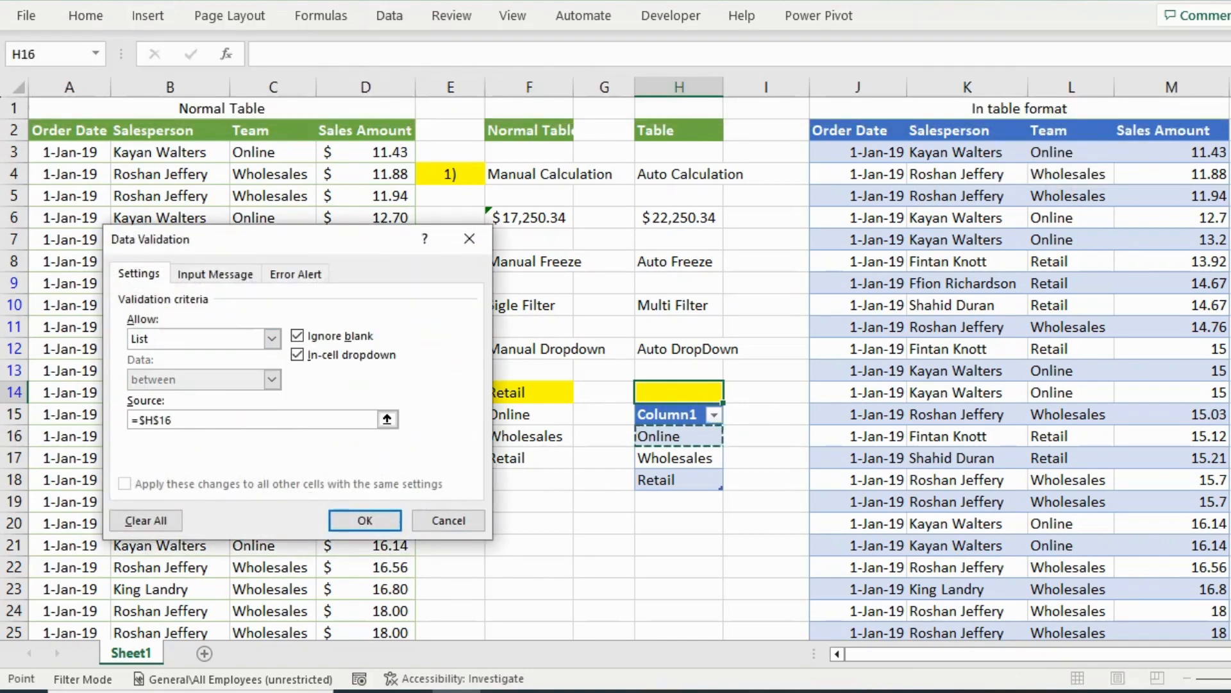
left_click_drag(679, 436, 679, 479)
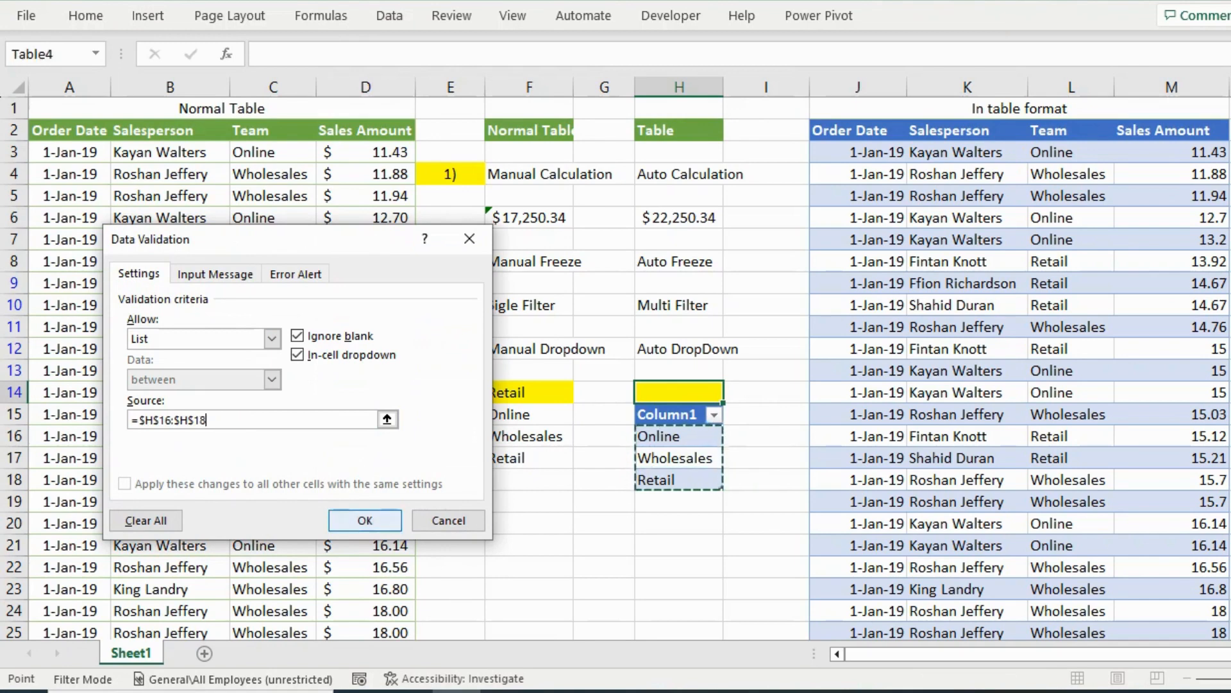
left_click(365, 520)
left_click(731, 393)
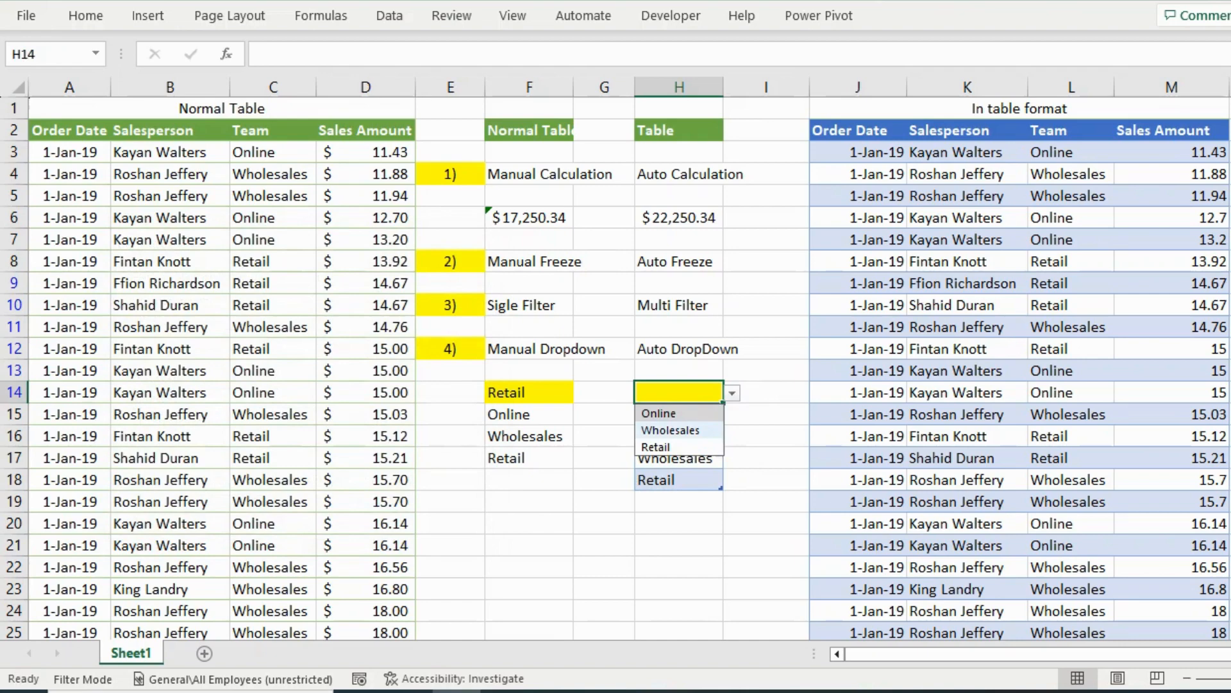
Append "marketing" to the team table in H19 and check the dropdown entries in H14
left_click(679, 502)
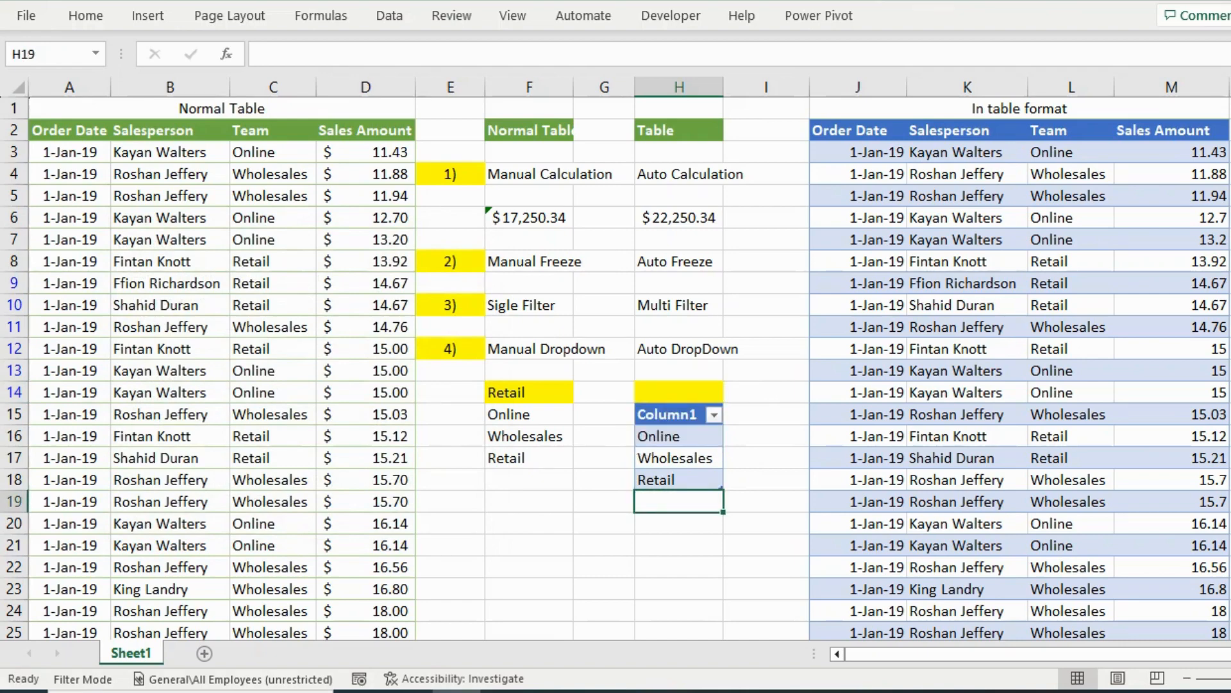
type("mar")
type("keting")
left_click(530, 523)
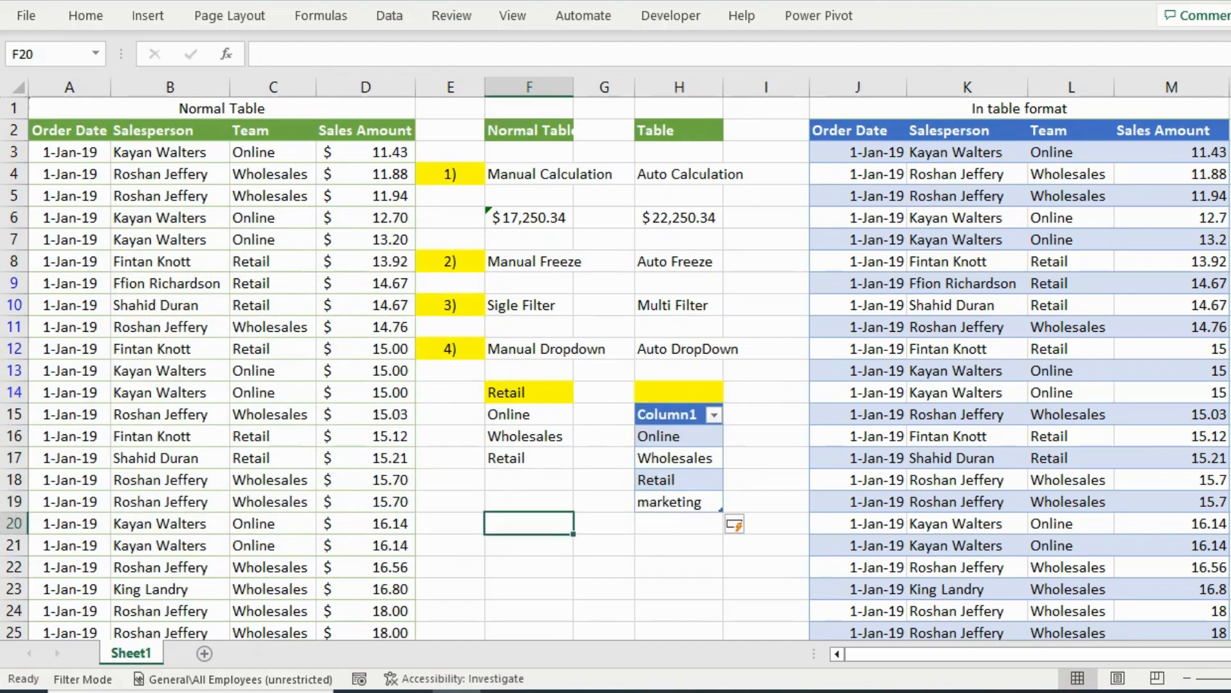
left_click(680, 392)
left_click(731, 393)
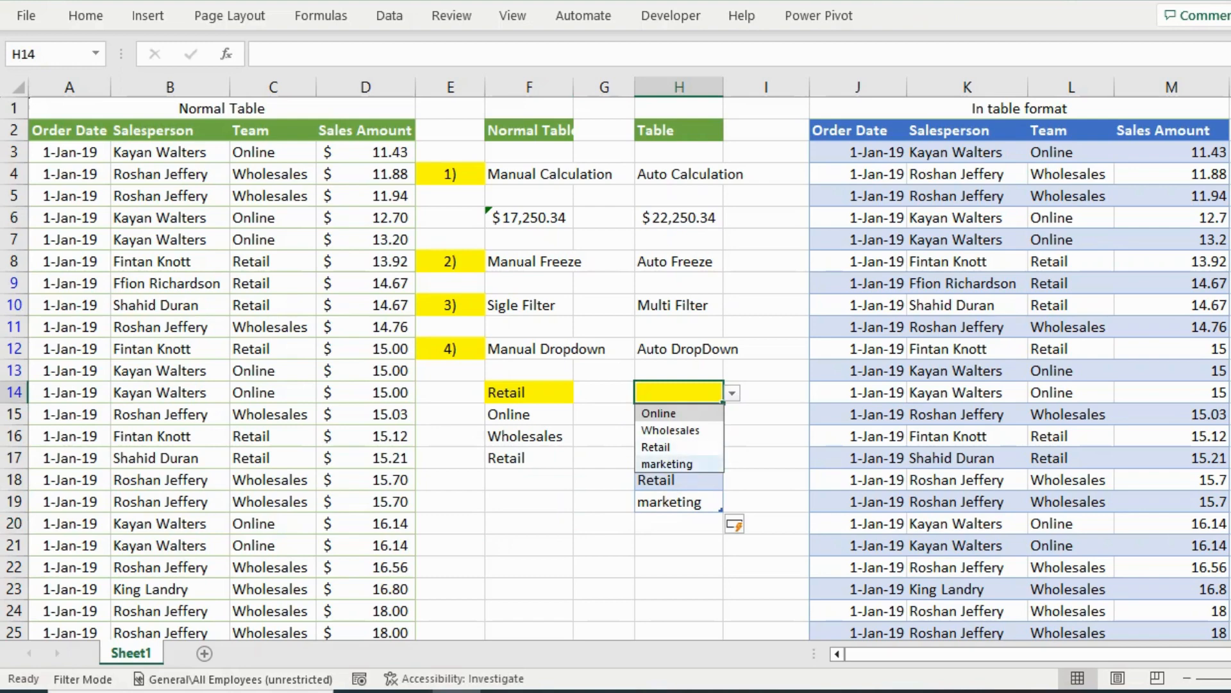
Choose Wholesales from the dropdown list in H14
left_click(667, 463)
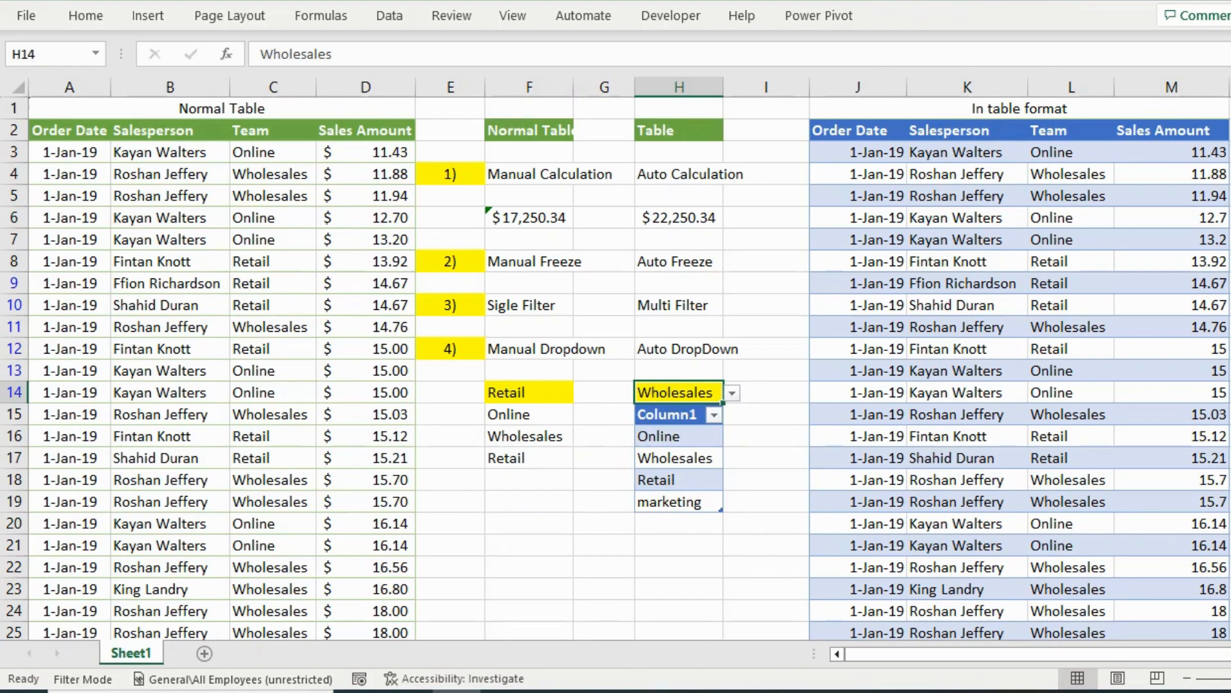
Copy the yellow number label from E12 to E21 and change it to 5)
left_click(451, 348)
key("ctrl+c")
left_click(450, 544)
key("ctrl+v")
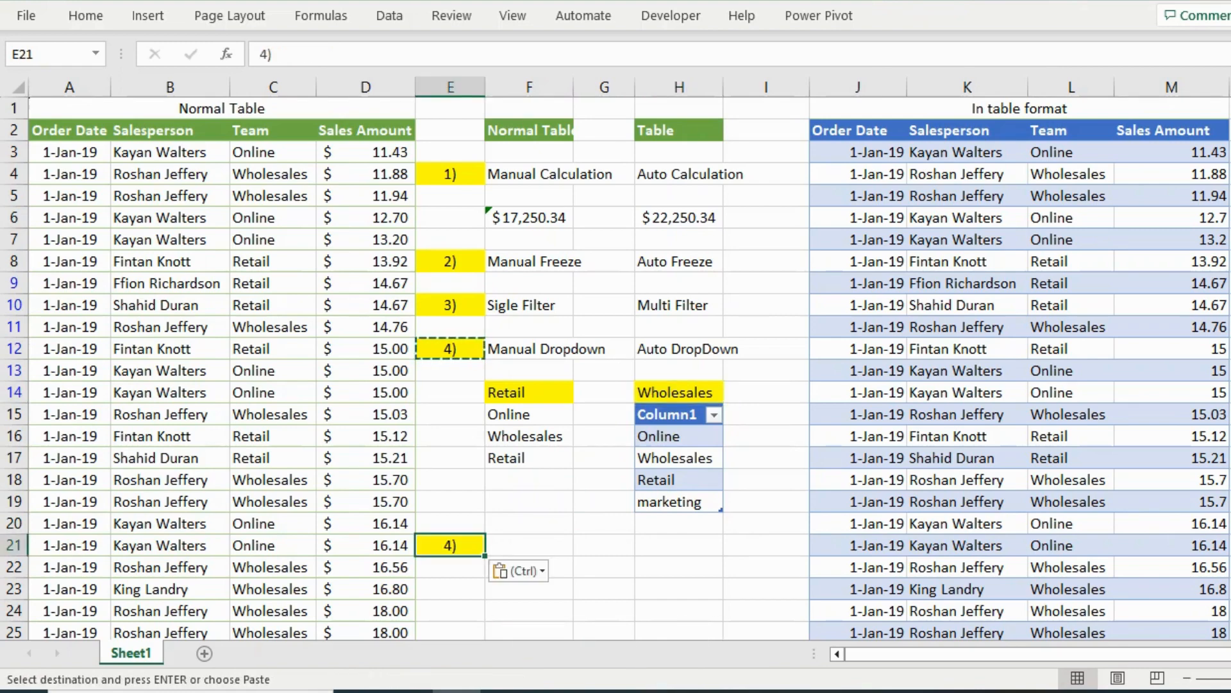
double_click(451, 544)
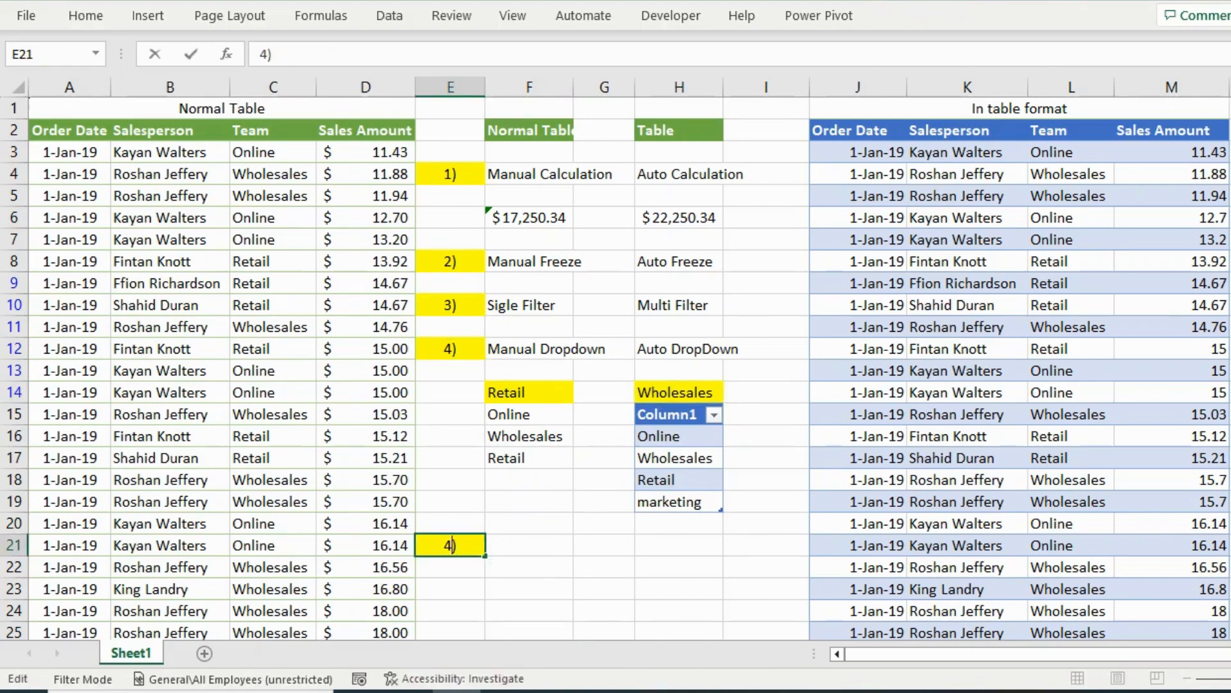
type("5")
key("Tab")
type("Tab")
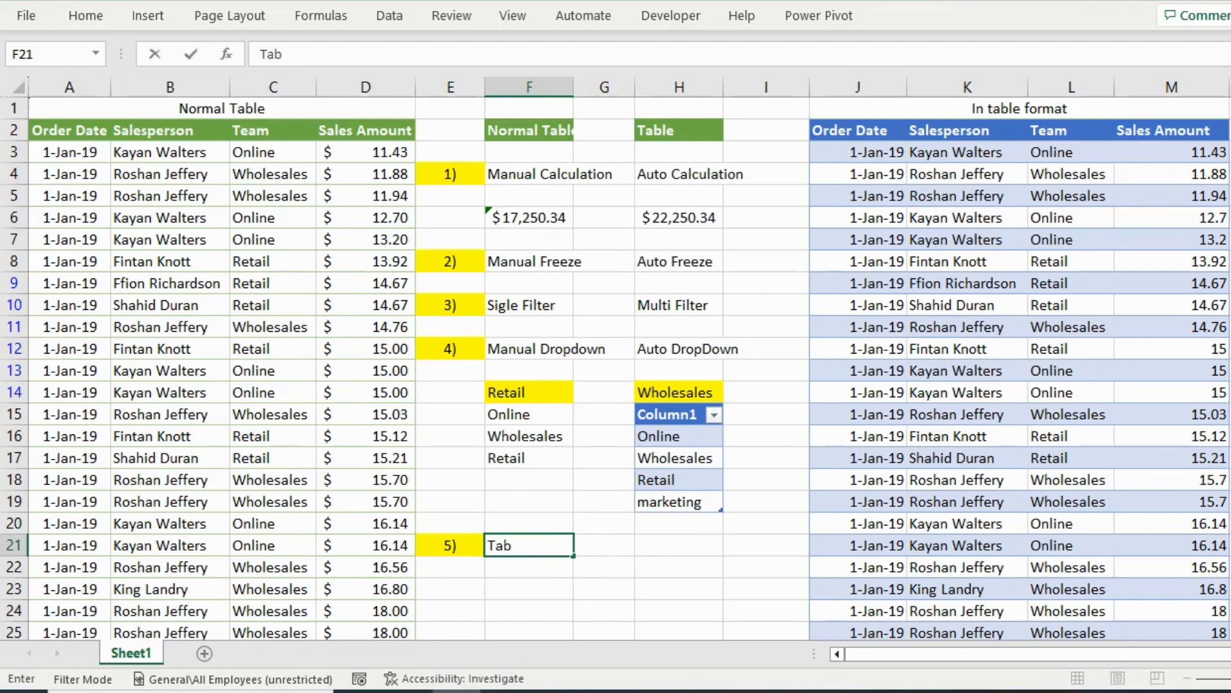
key("Escape")
key("Left")
key("Left")
key("Left")
key("Left")
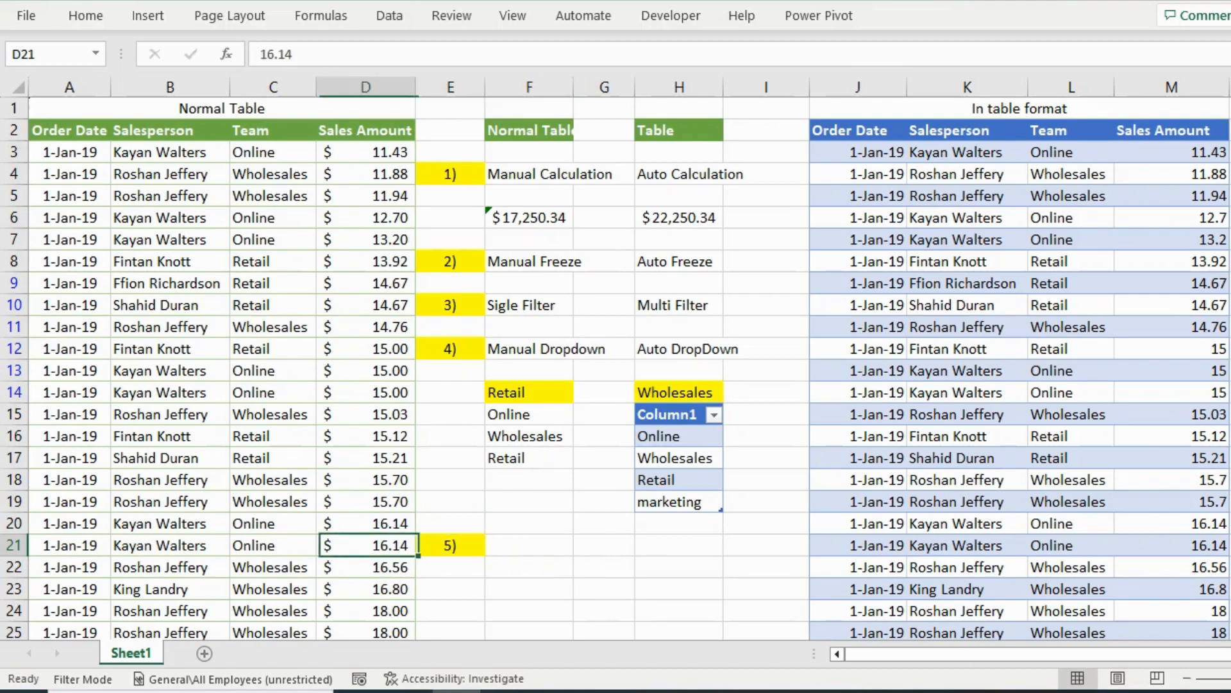
key("Right")
key("Right")
key("Right")
key("Right")
key("ctrl+Left")
key("ctrl+Left")
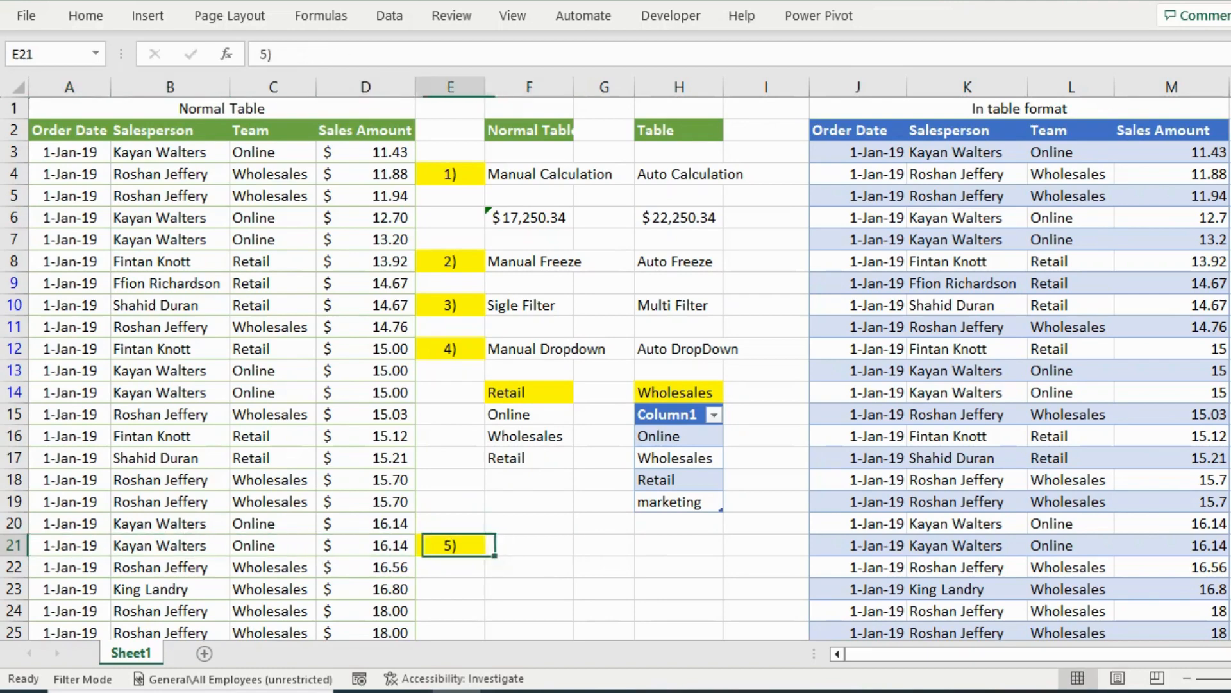
key("ctrl+Up")
key("Down")
key("Right")
key("Right")
key("Right")
key("Right")
key("Right")
key("Right")
key("Right")
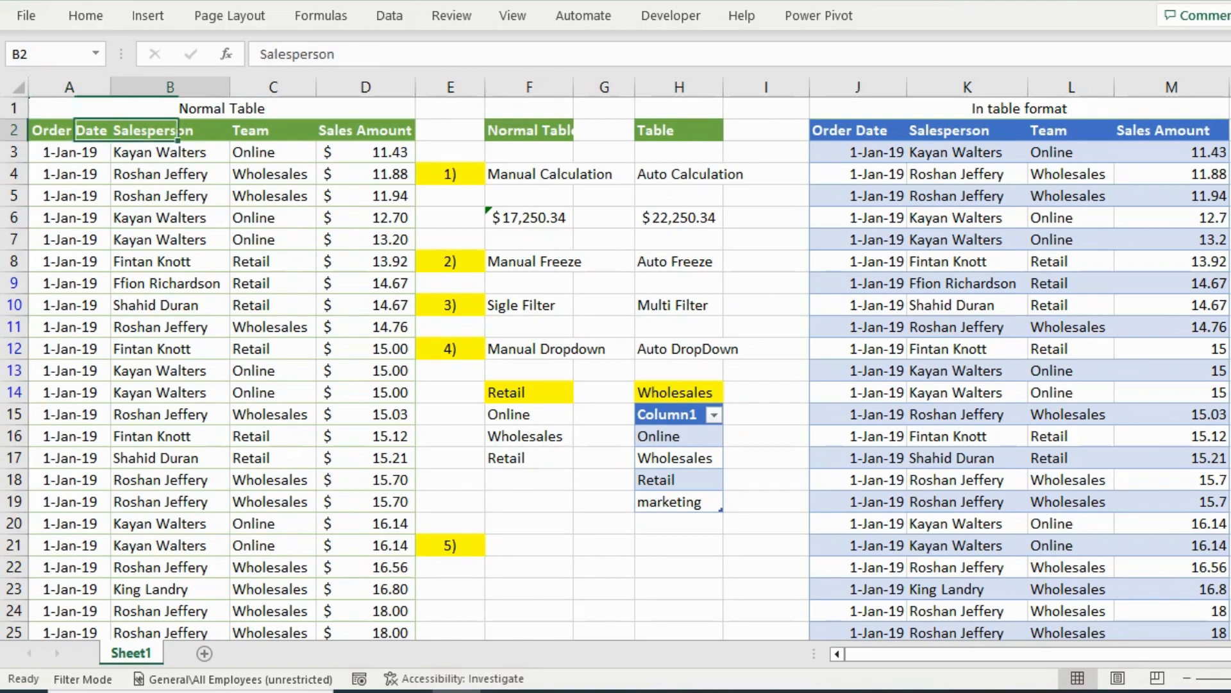
key("Right")
key("Right")
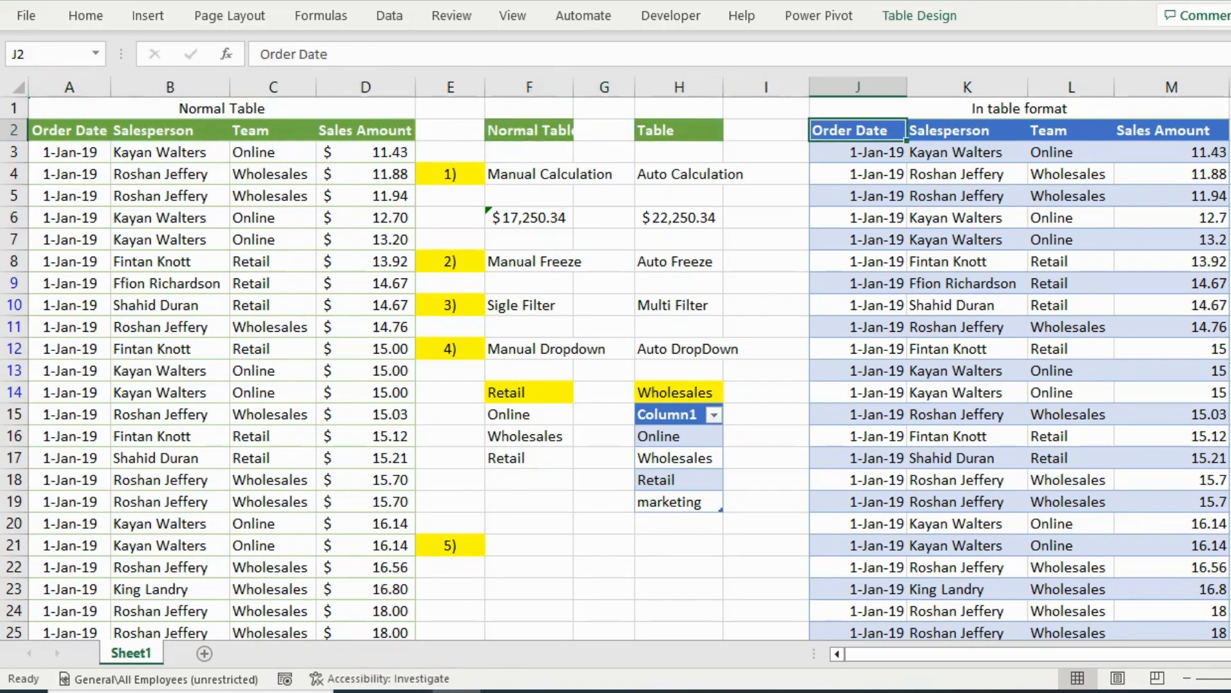
Apply the orange banded Medium table style to the sales table starting at J2
key("ctrl+shift+Right")
key("ctrl+shift+Down")
key("ctrl+Up")
key("Down")
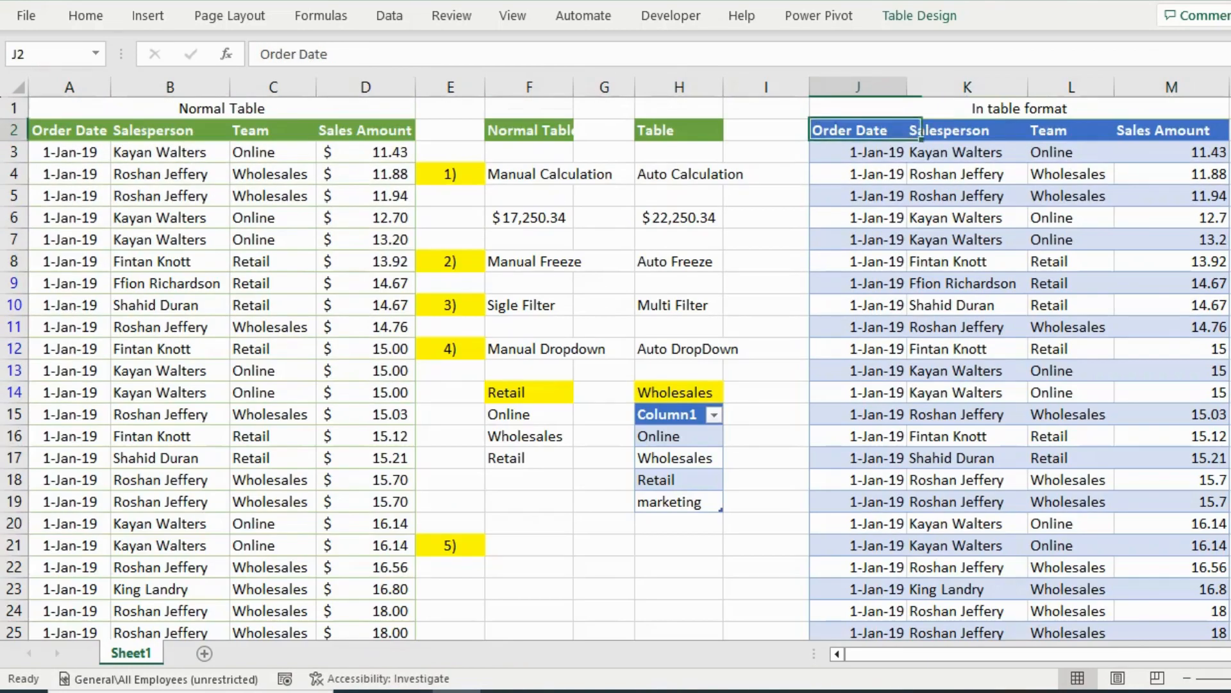
left_click(967, 371)
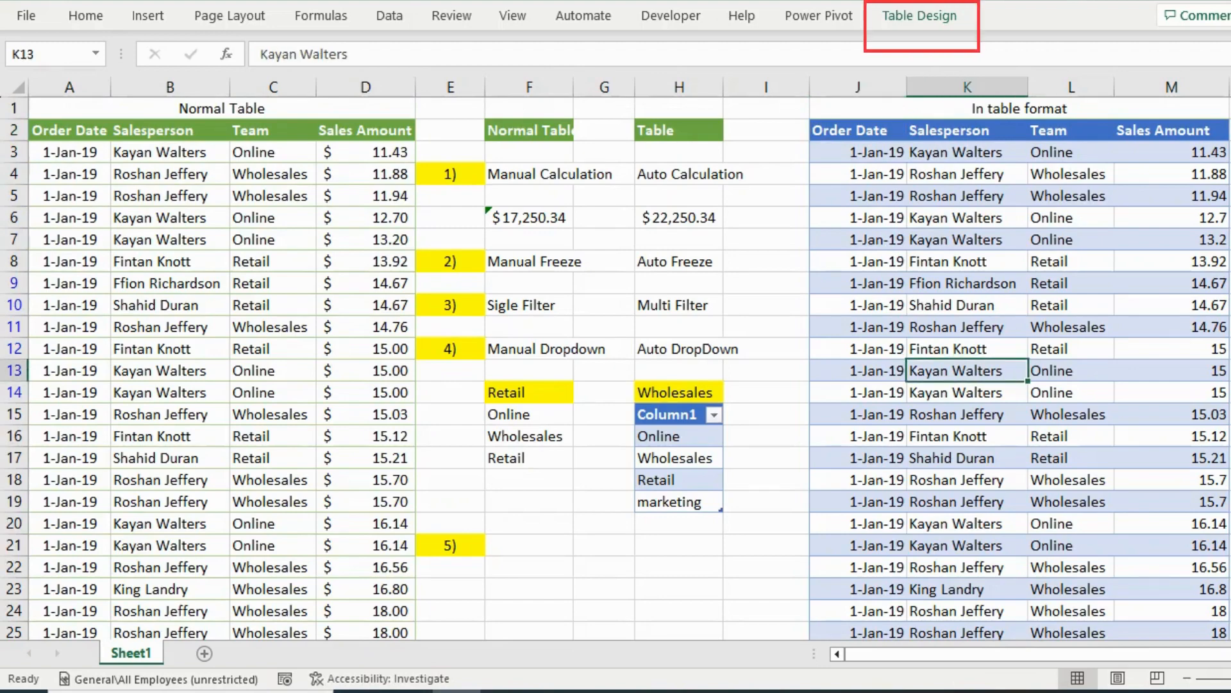
left_click(920, 15)
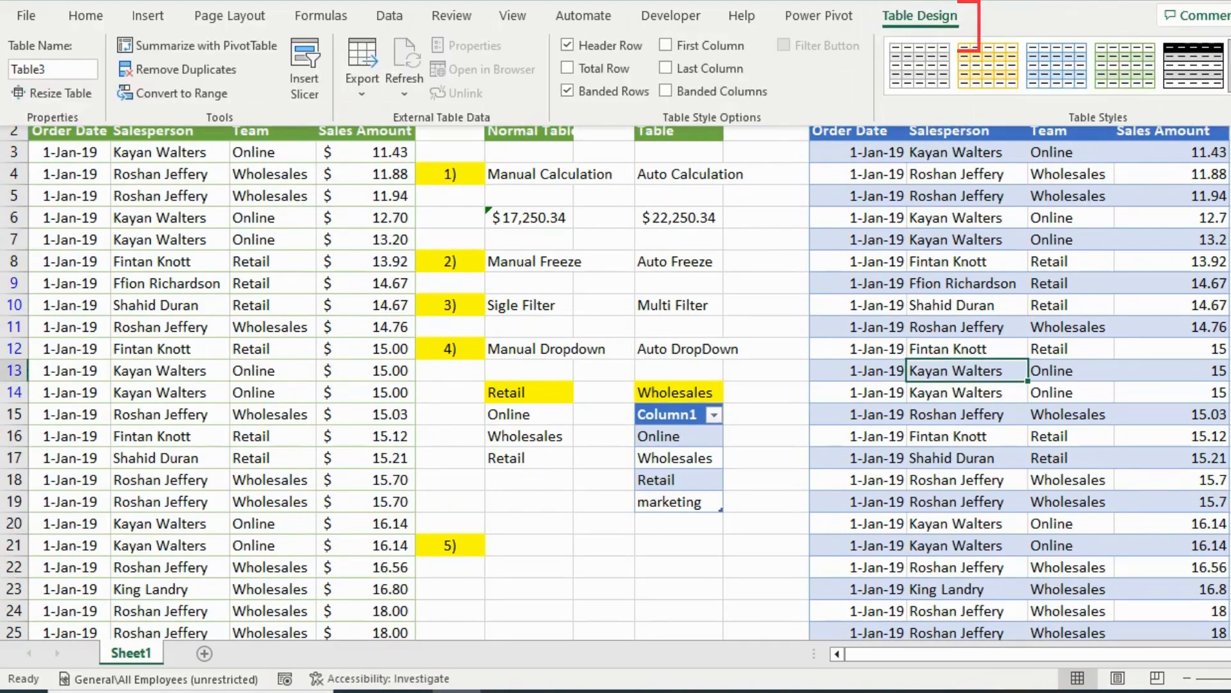
left_click(1229, 89)
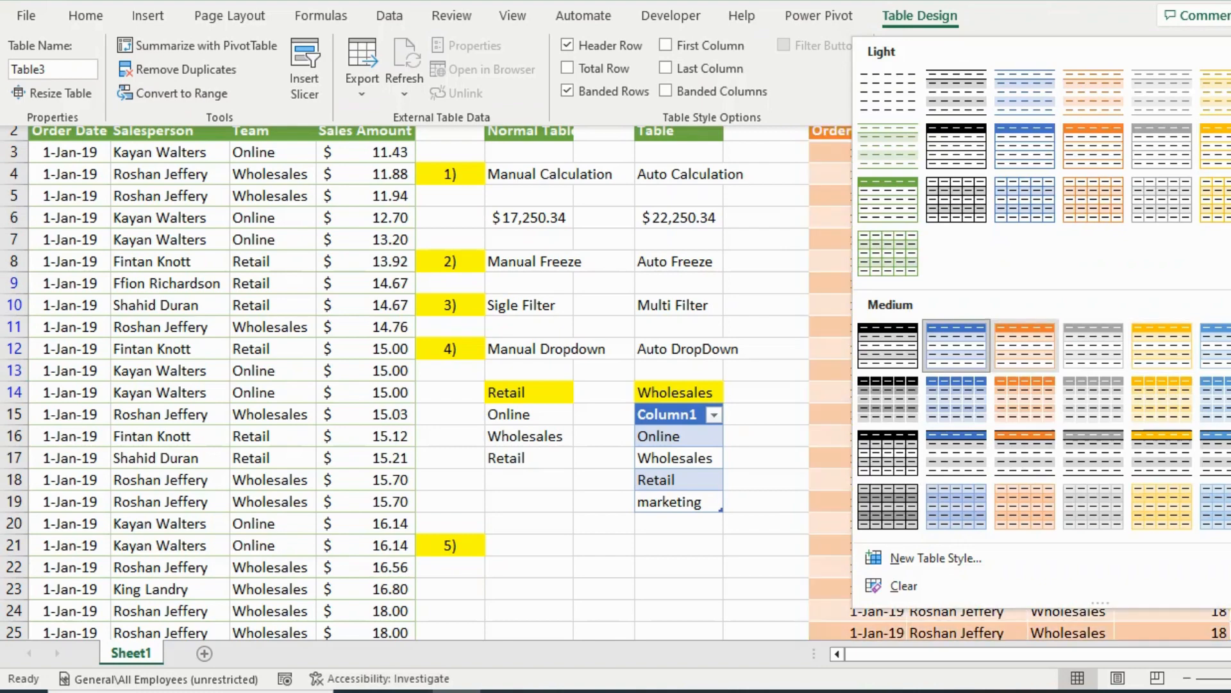
left_click(1028, 348)
Enter "Table design Manual" in F21
left_click(528, 545)
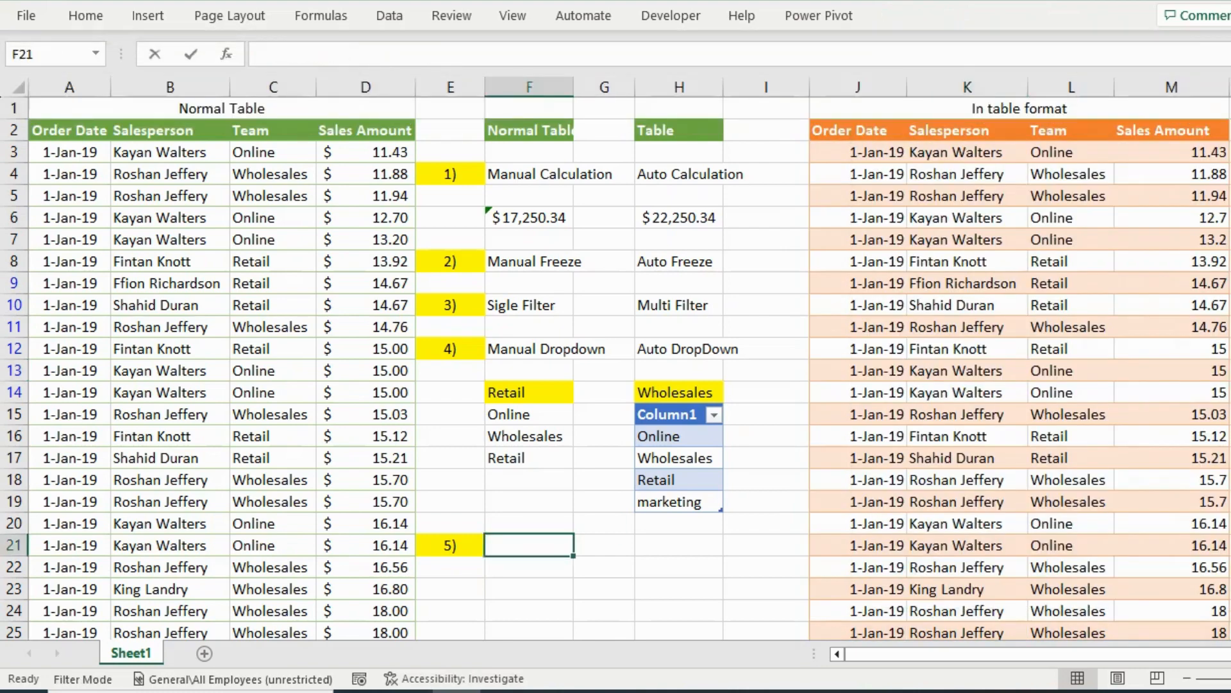
type("able design Manual")
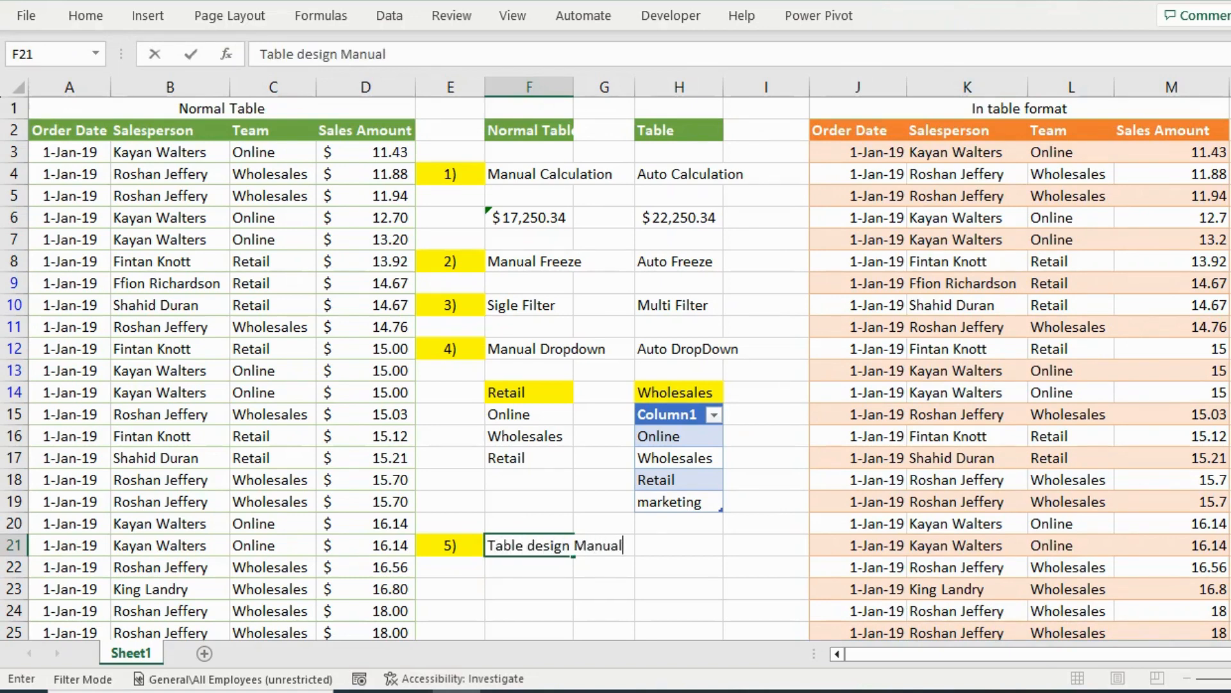
key("Return")
key("Up")
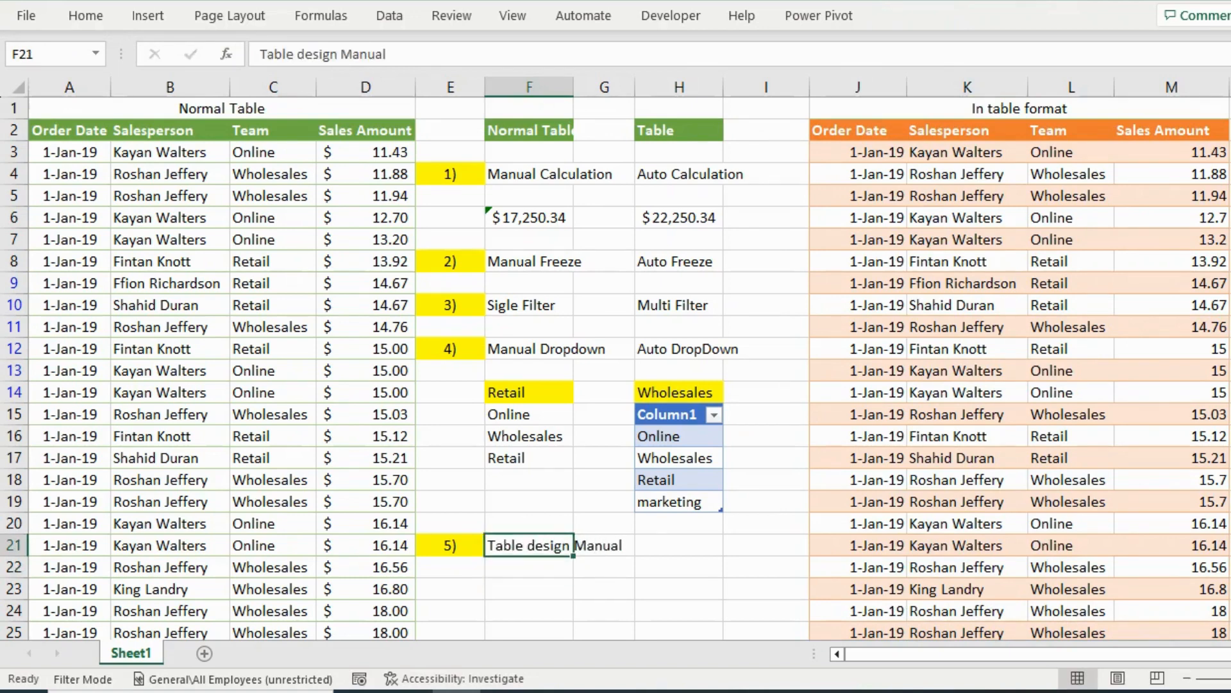
Copy the F21 text to H21 and change it to "Table design auto"
key("ctrl+c")
key("Right")
key("Right")
key("ctrl+v")
key("Left")
key("Right")
key("F2")
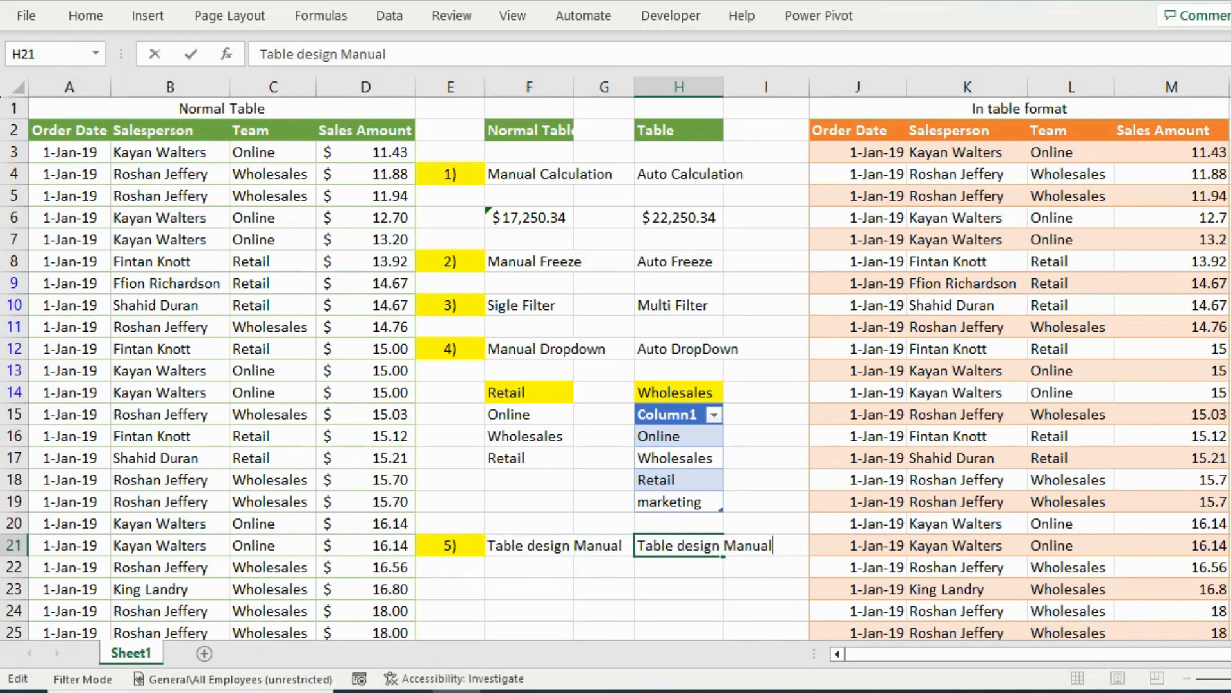
key("ctrl+shift+Left")
type("auto")
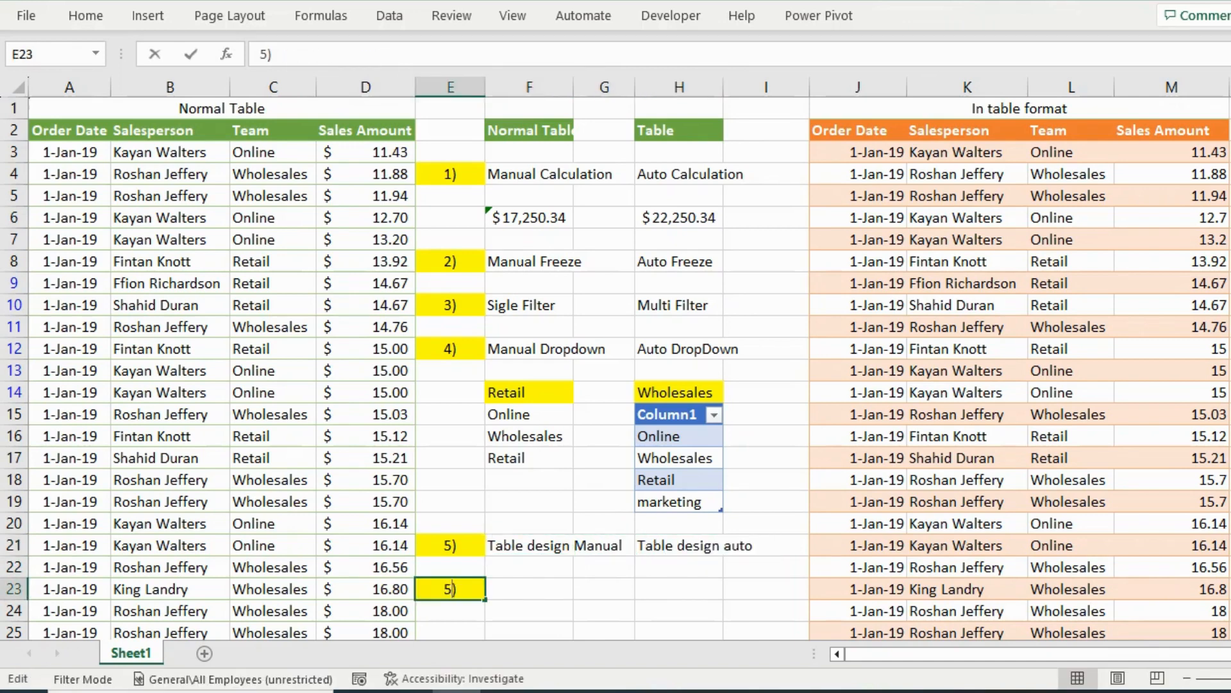
Change the copied number label in E23 to 6)
key("F2")
key("Left")
key("BackSpace")
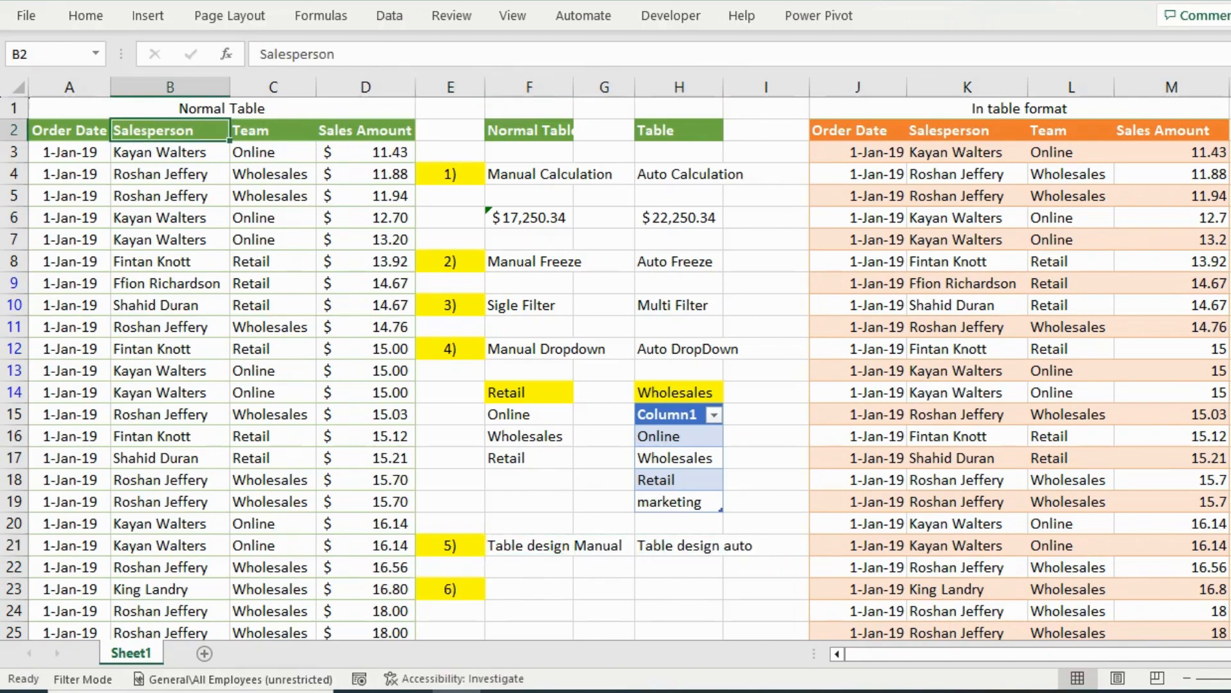
Turn on header filters for the normal data range in A2:D2
key("Left")
key("ctrl+Right")
key("Left")
key("Left")
key("Left")
key("ctrl+shift+Right")
key("ctrl+shift+l")
key("Right")
key("Right")
key("Left")
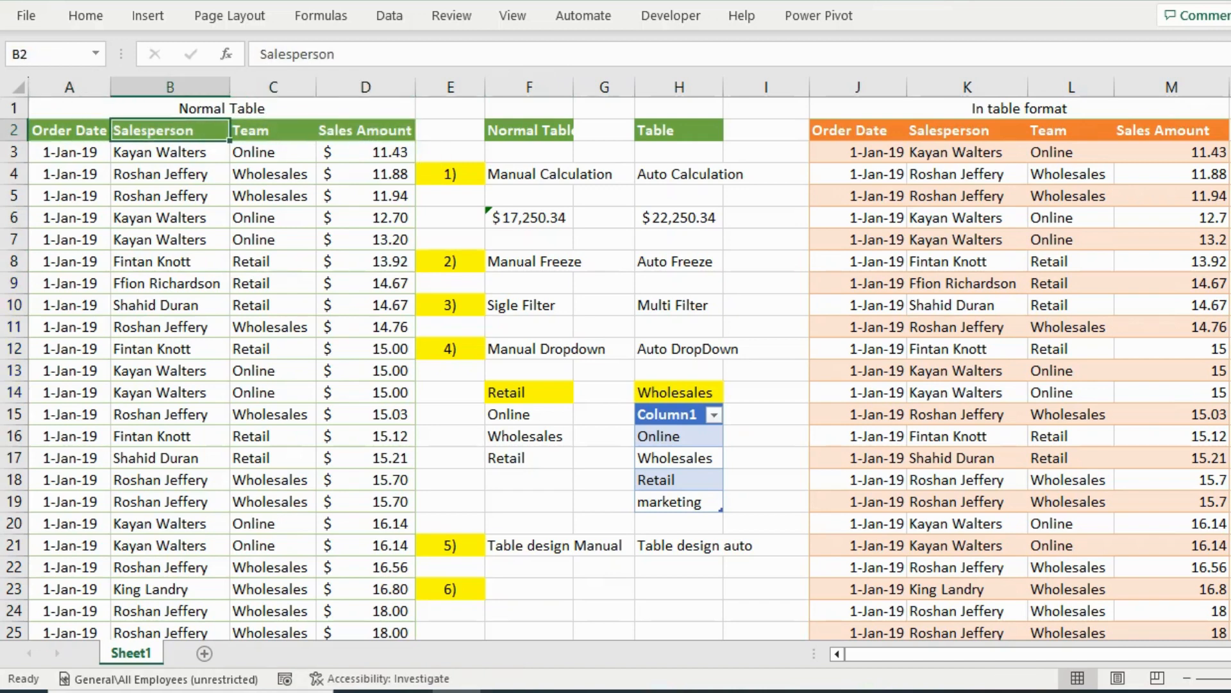
key("Left")
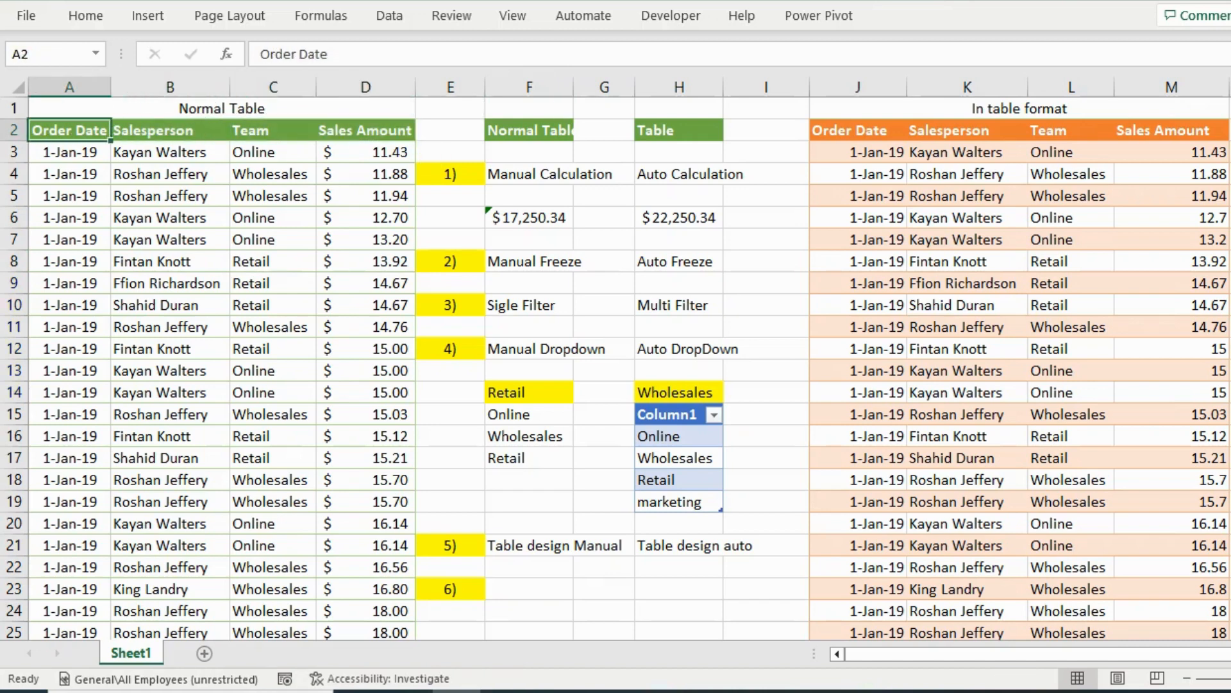
key("ctrl+shift+Right")
key("ctrl+shift+l")
key("Right")
key("Right")
Filter the normal range's Team column to show only Marketing
key("alt+Down")
key("Down")
key("Down")
key("Down")
key("Down")
key("Down")
key("Down")
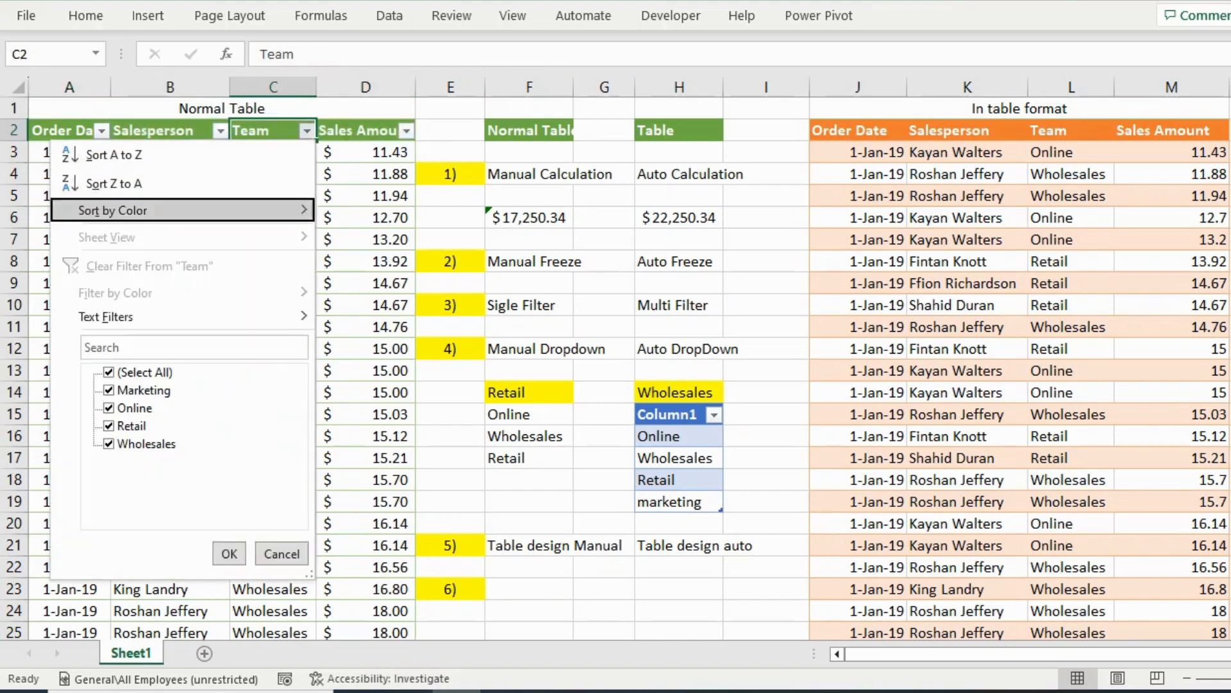
key("Down")
key("Down")
key("space")
key("Down")
key("space")
key("Return")
key("Down")
key("Up")
Switch the normal range's Team filter from Marketing to Online only
key("alt+Down")
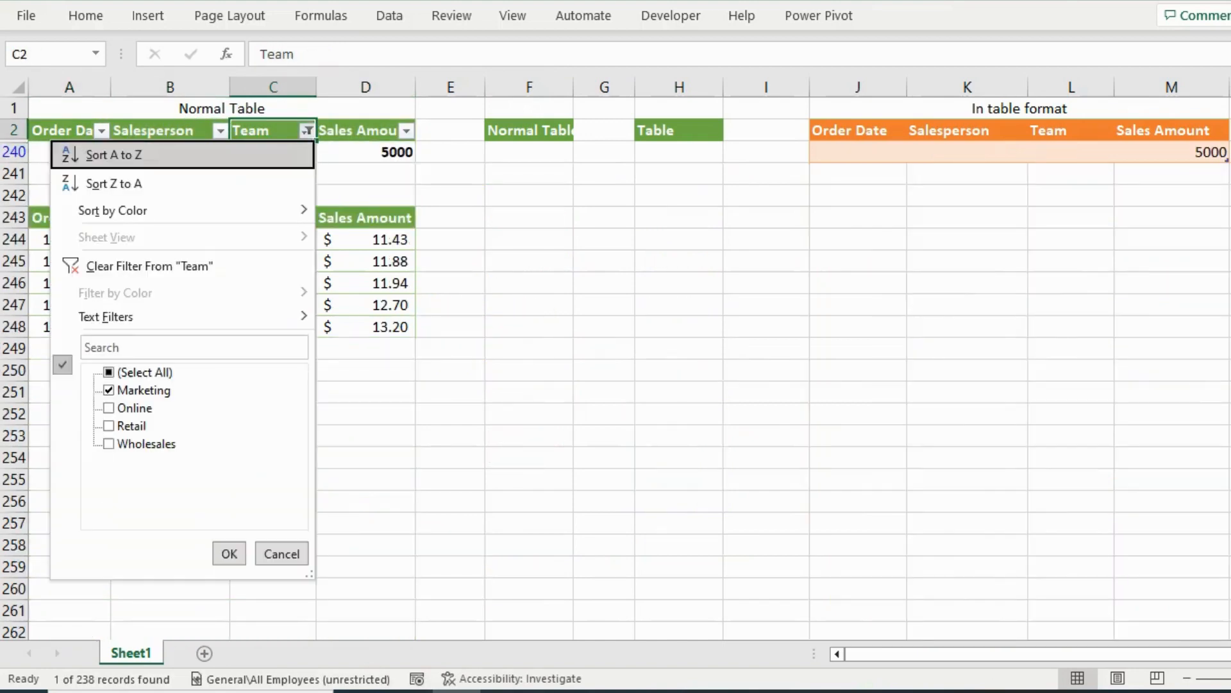
key("Down")
key("Down")
key("Down")
key("Down")
key("Down")
key("Down")
key("Down")
key("Down")
key("Down")
key("space")
key("Up")
key("space")
key("Return")
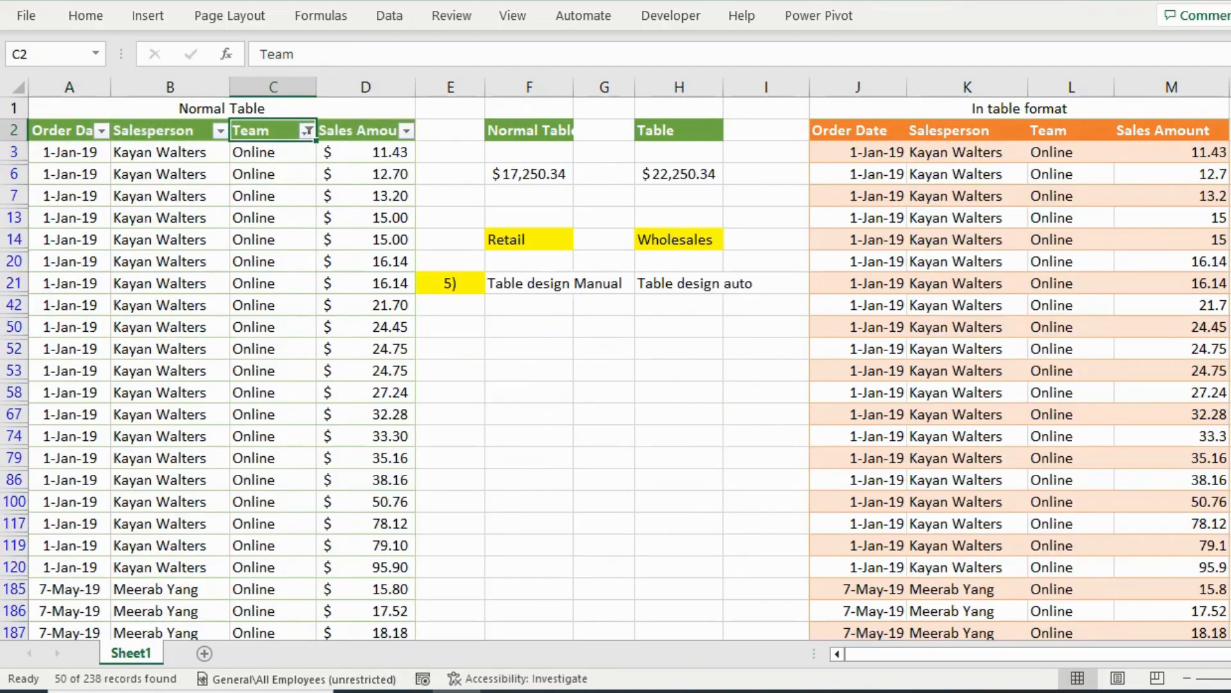
Remove the header filters from the normal data range so all its rows are shown
key("Down")
key("Up")
key("ctrl+shift+l")
key("Right")
key("Right")
key("Right")
key("Right")
key("Right")
key("Right")
key("Right")
key("Right")
key("Right")
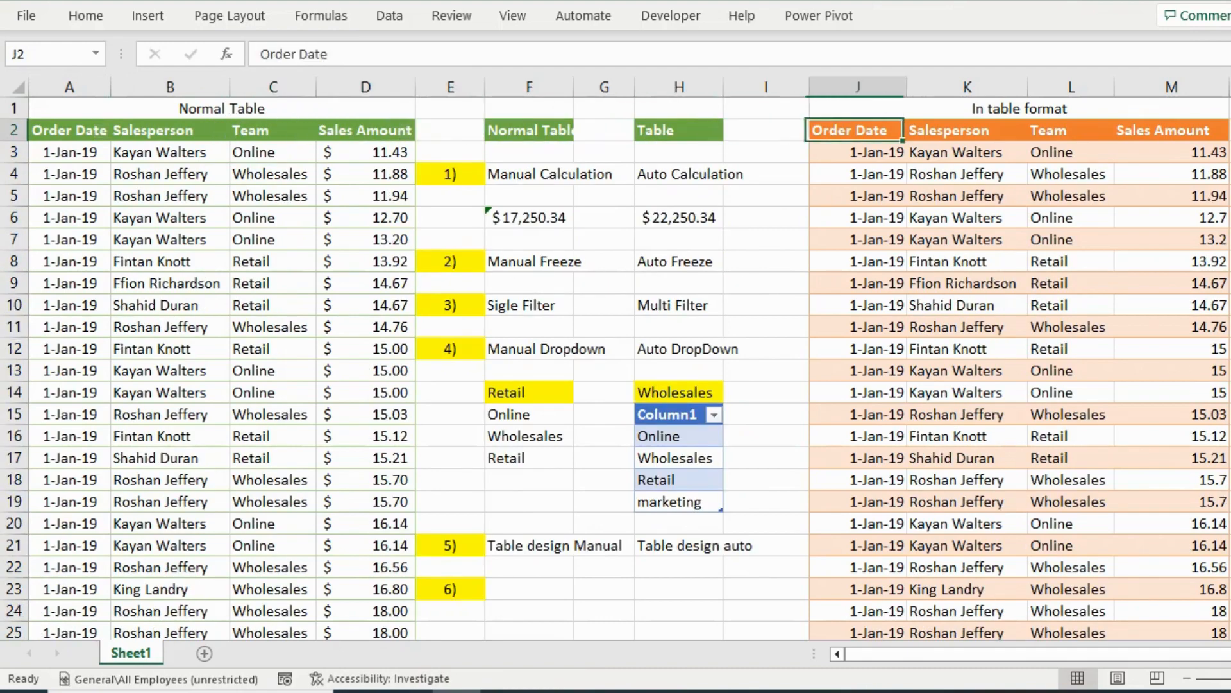
key("Right")
key("Right")
key("Right")
key("Right")
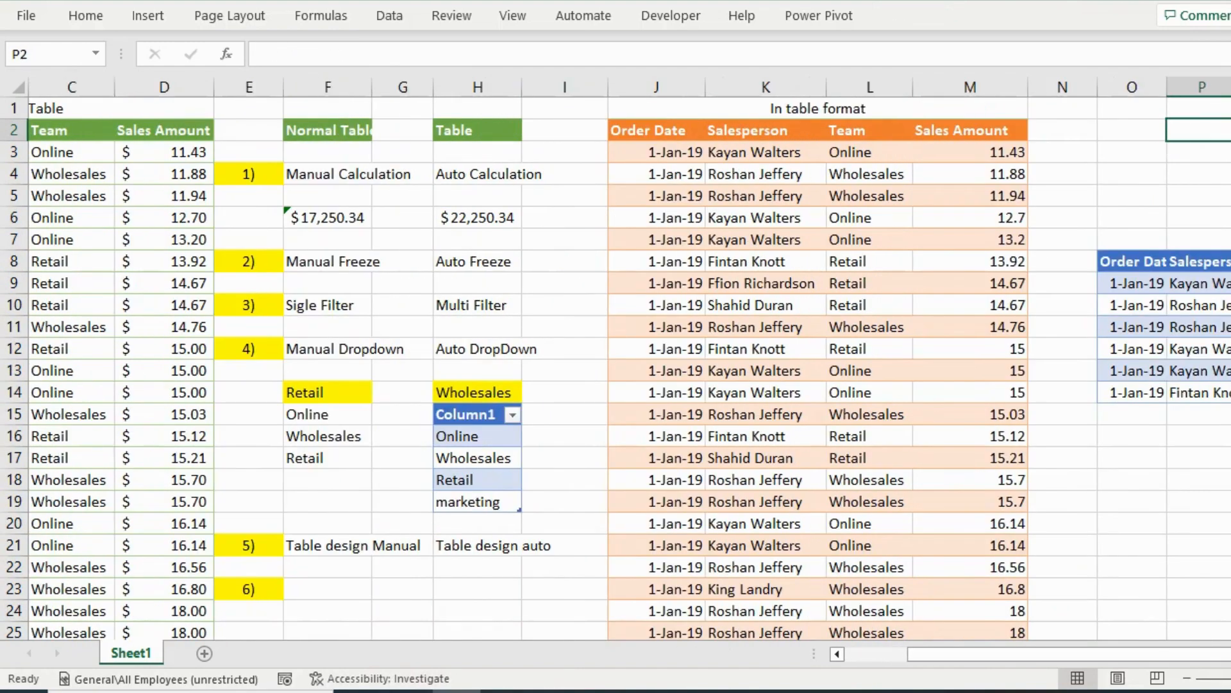
left_click_drag(870, 240, 795, 240)
key("Up")
key("Up")
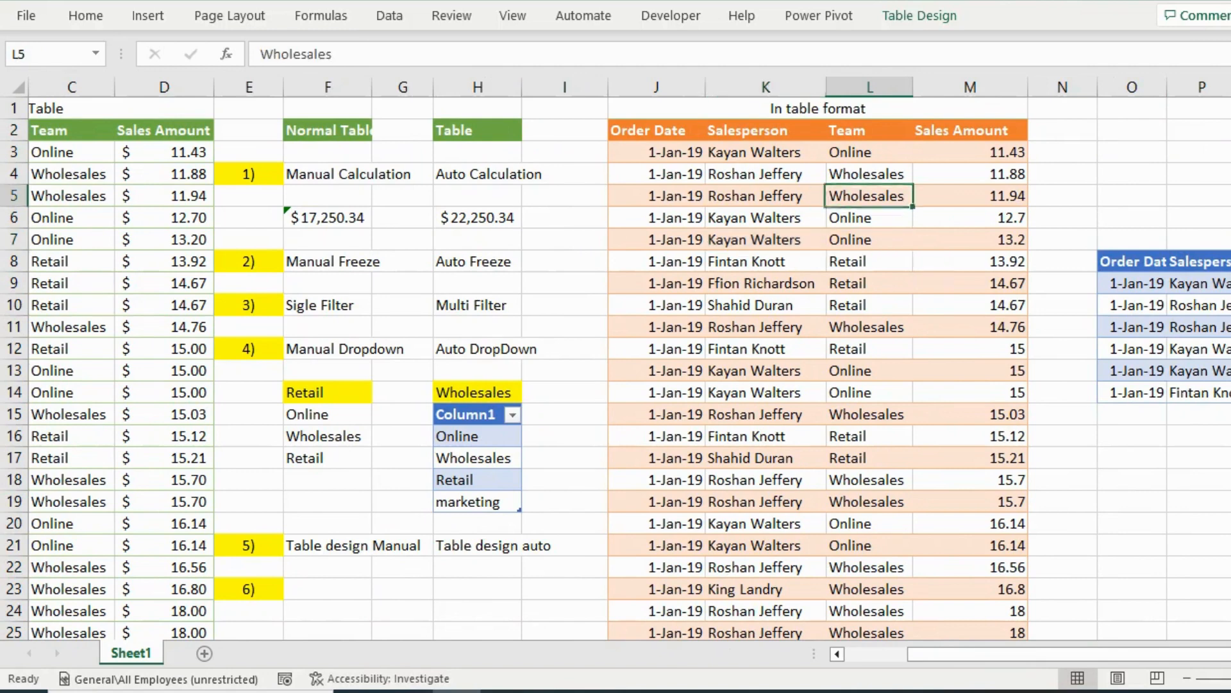
key("Up")
Insert a slicer for the orange table's Team field and shrink it to about 1.92 by 1.54 inches
left_click(870, 327)
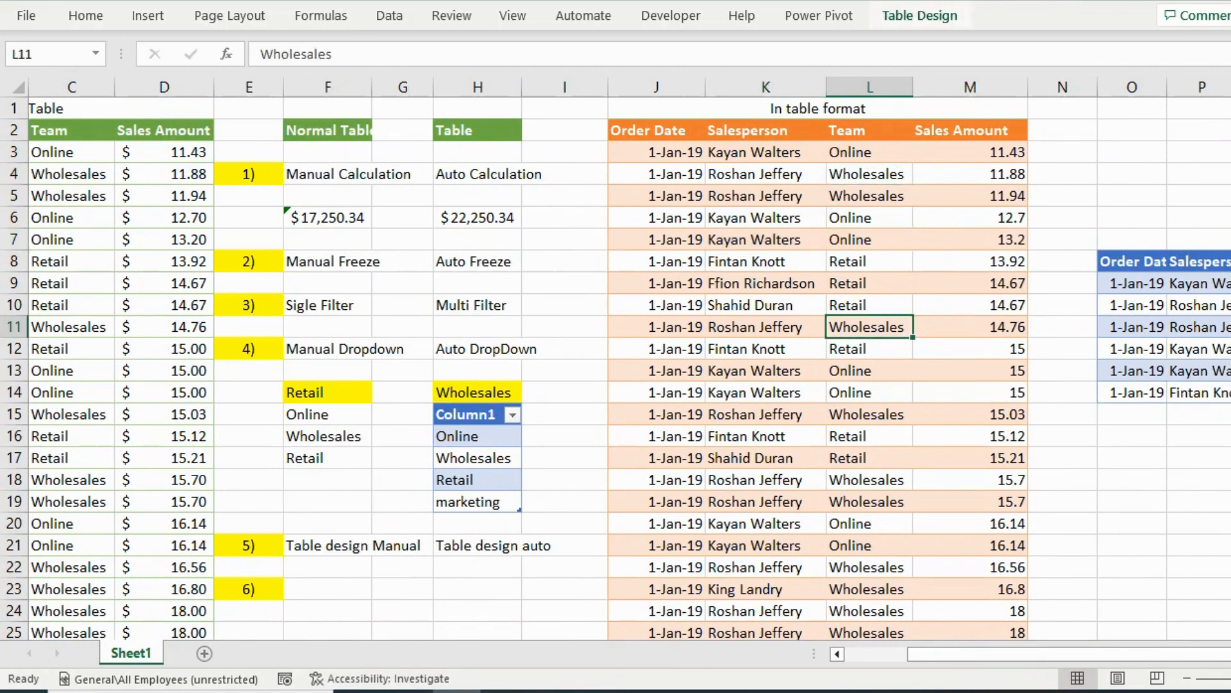
left_click(919, 16)
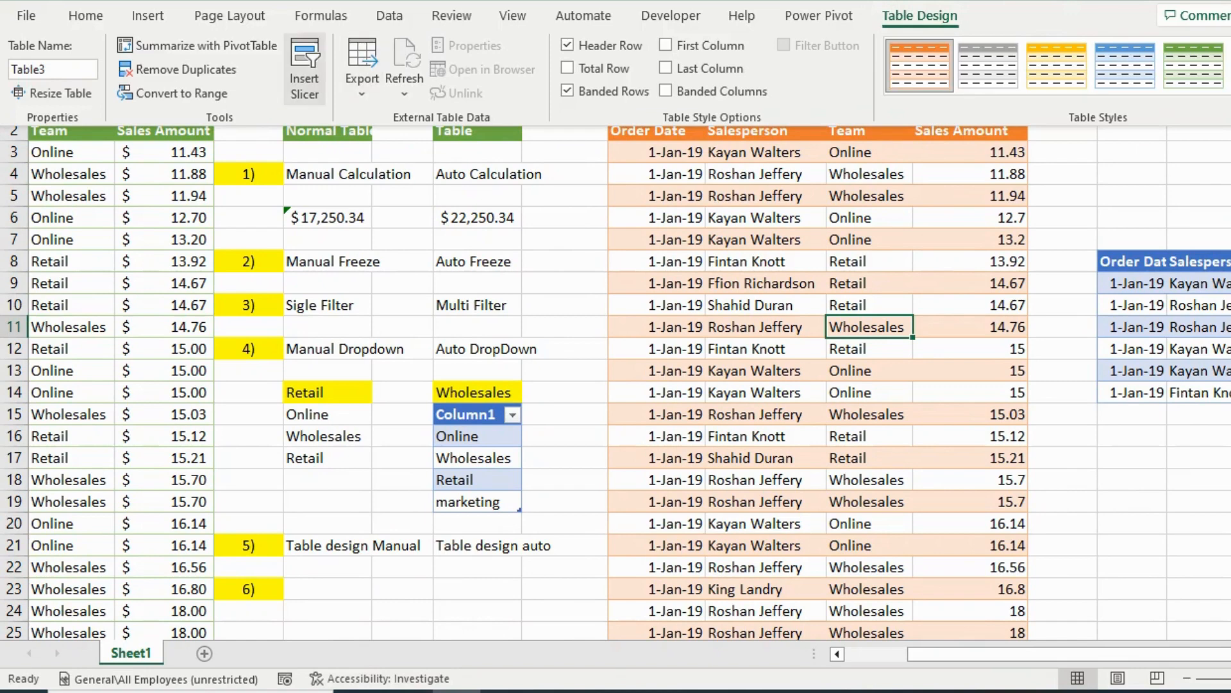
left_click(304, 71)
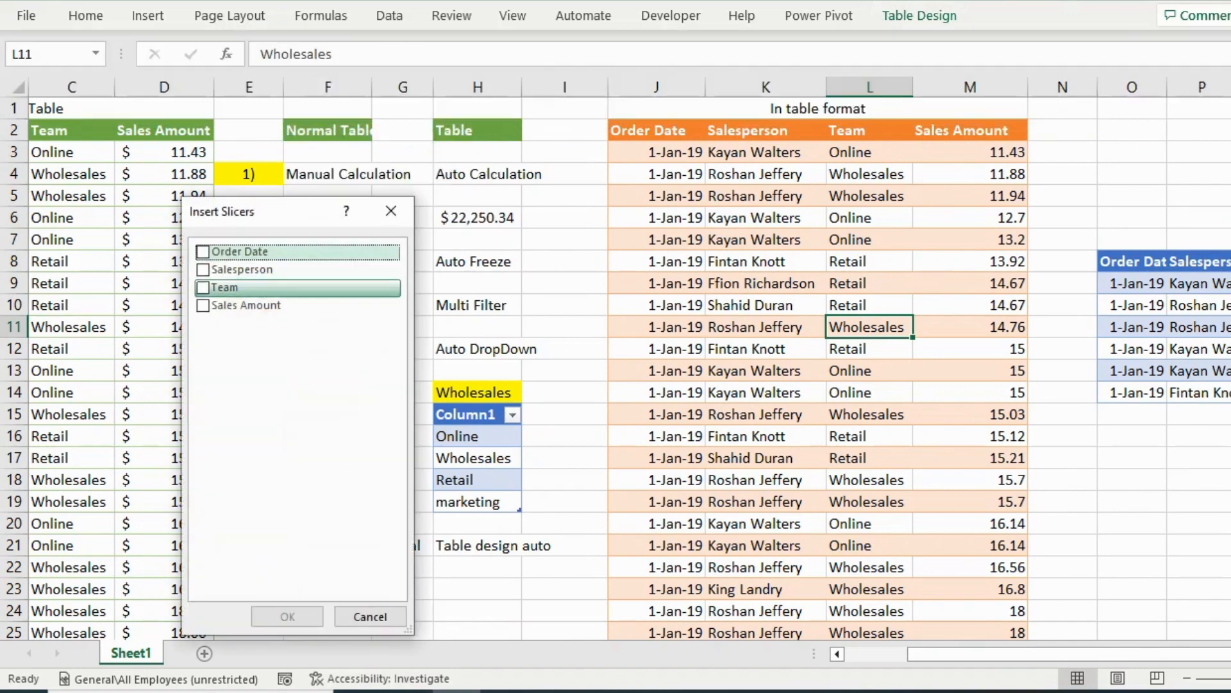
left_click(221, 287)
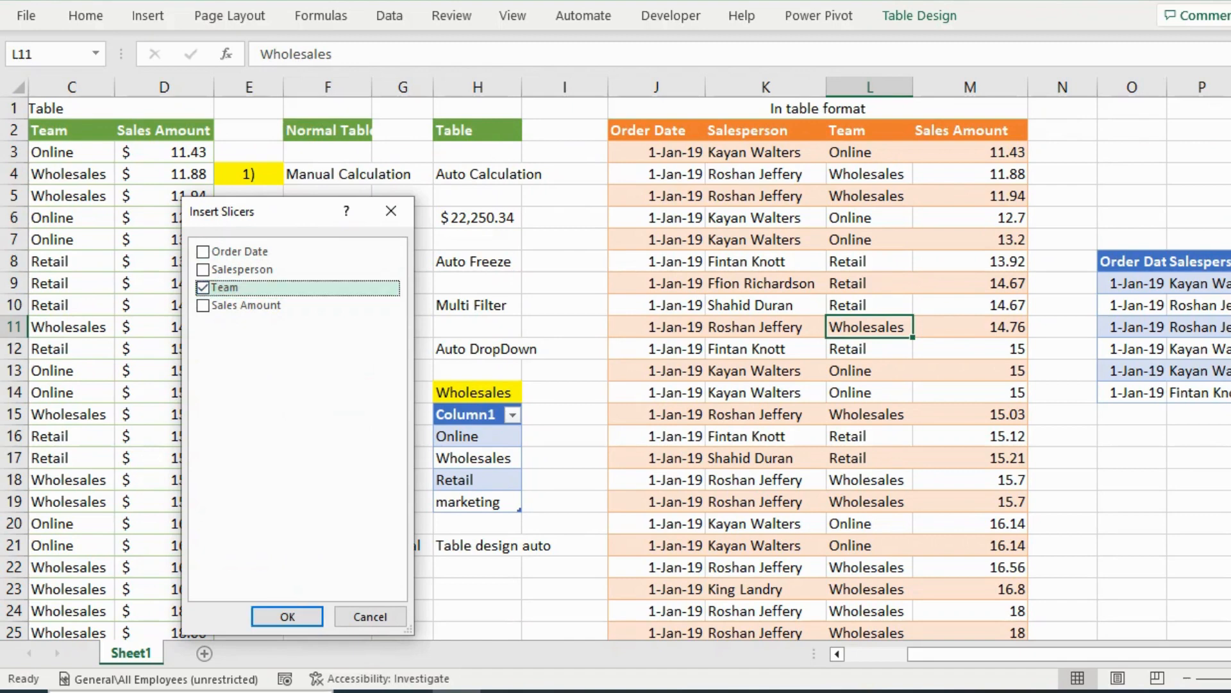
key("Return")
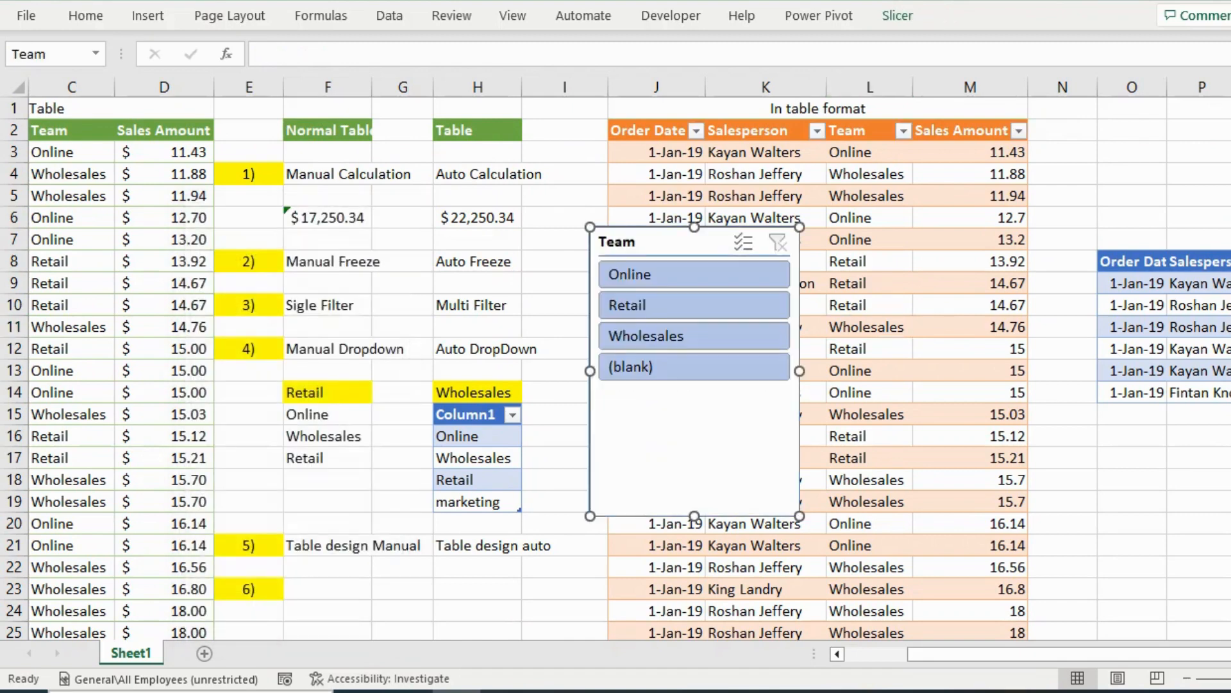
left_click_drag(799, 516, 751, 428)
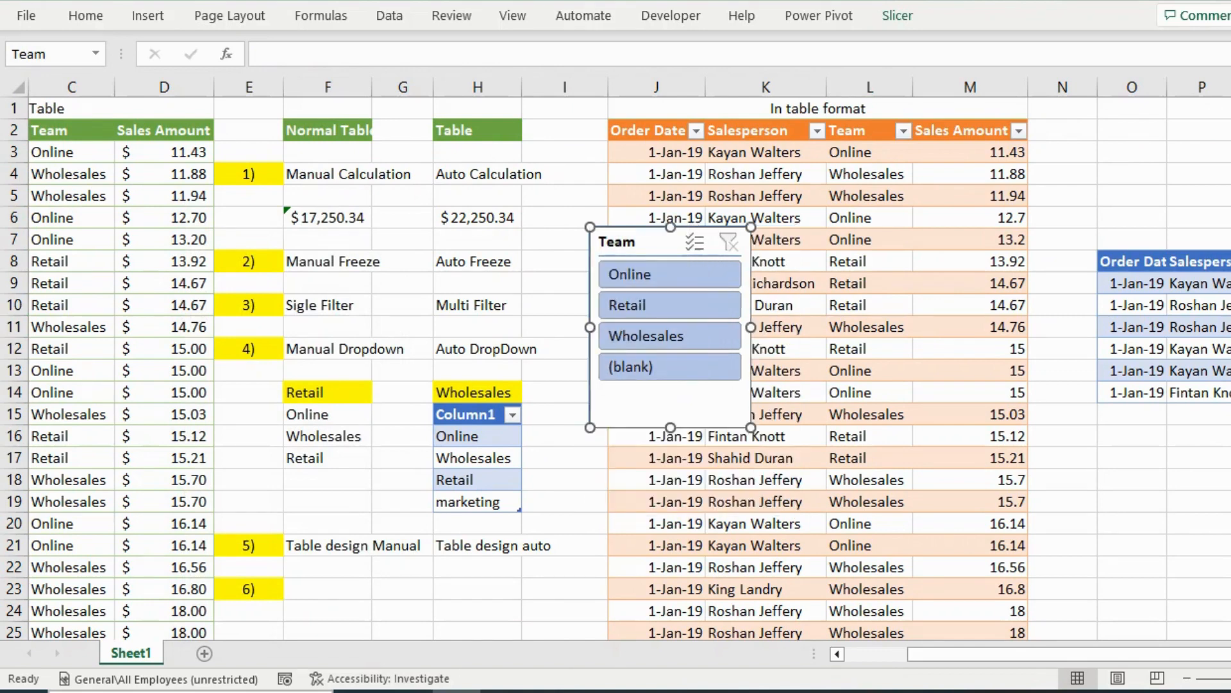
Try the solid orange style on the Team slicer, ending with the solid green style applied
left_click(897, 16)
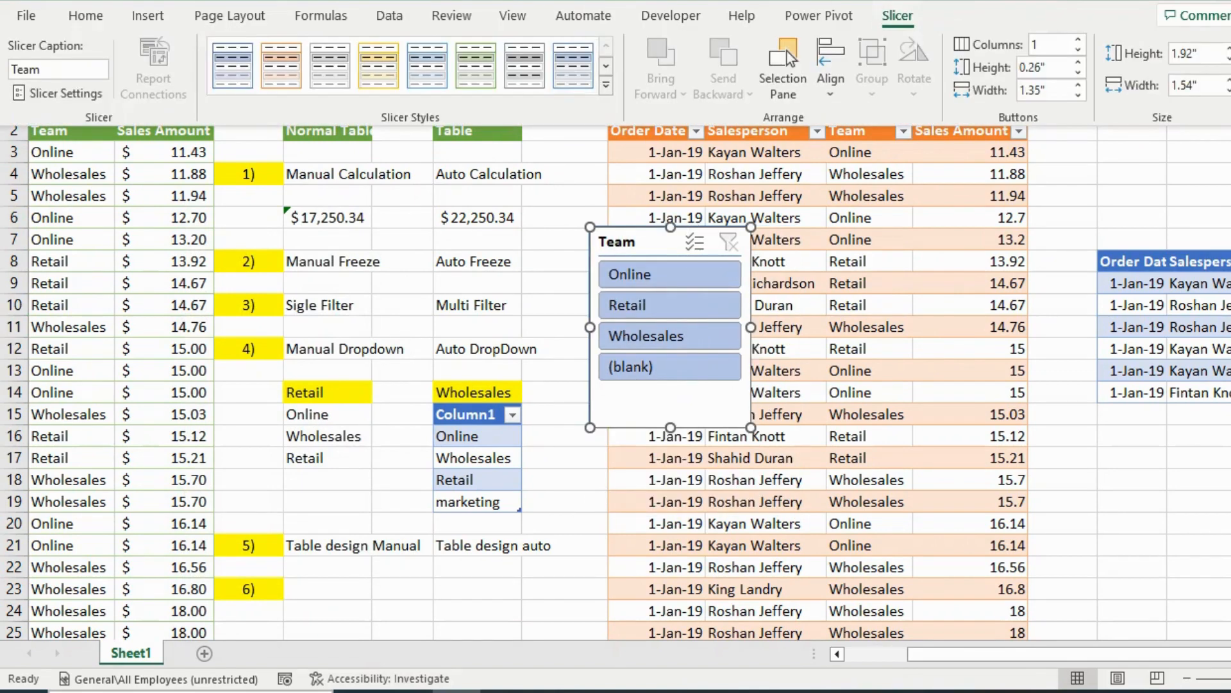
left_click(606, 90)
left_click(280, 185)
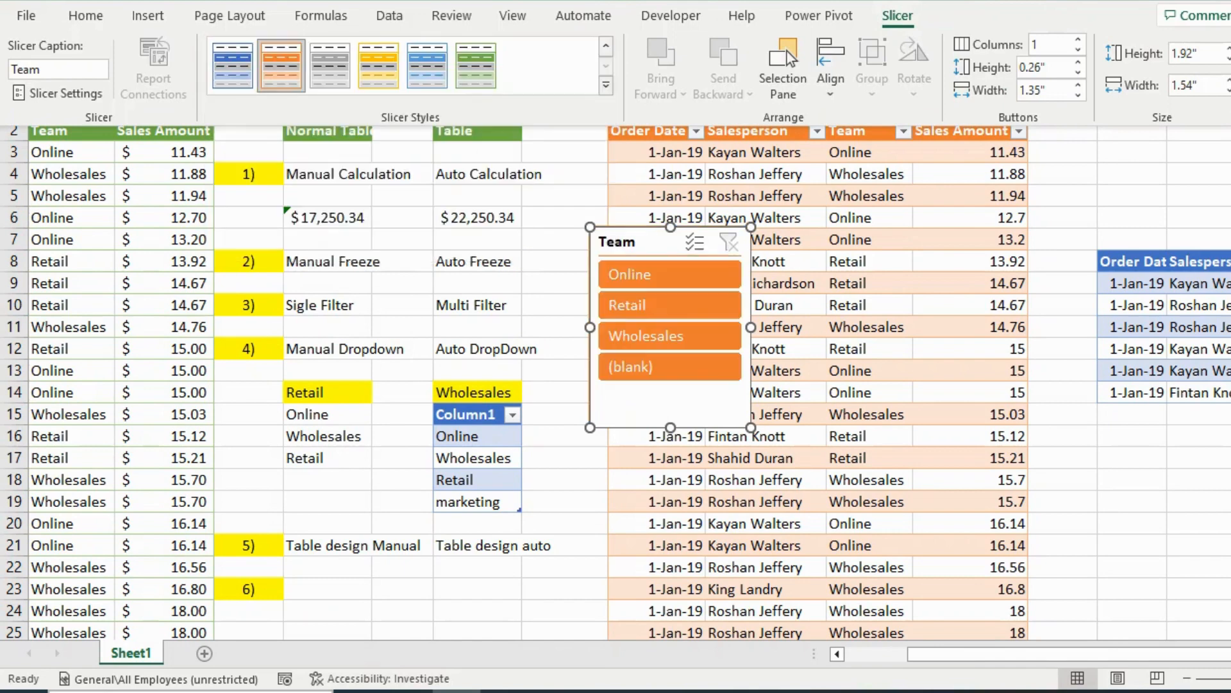
left_click(476, 65)
left_click(897, 16)
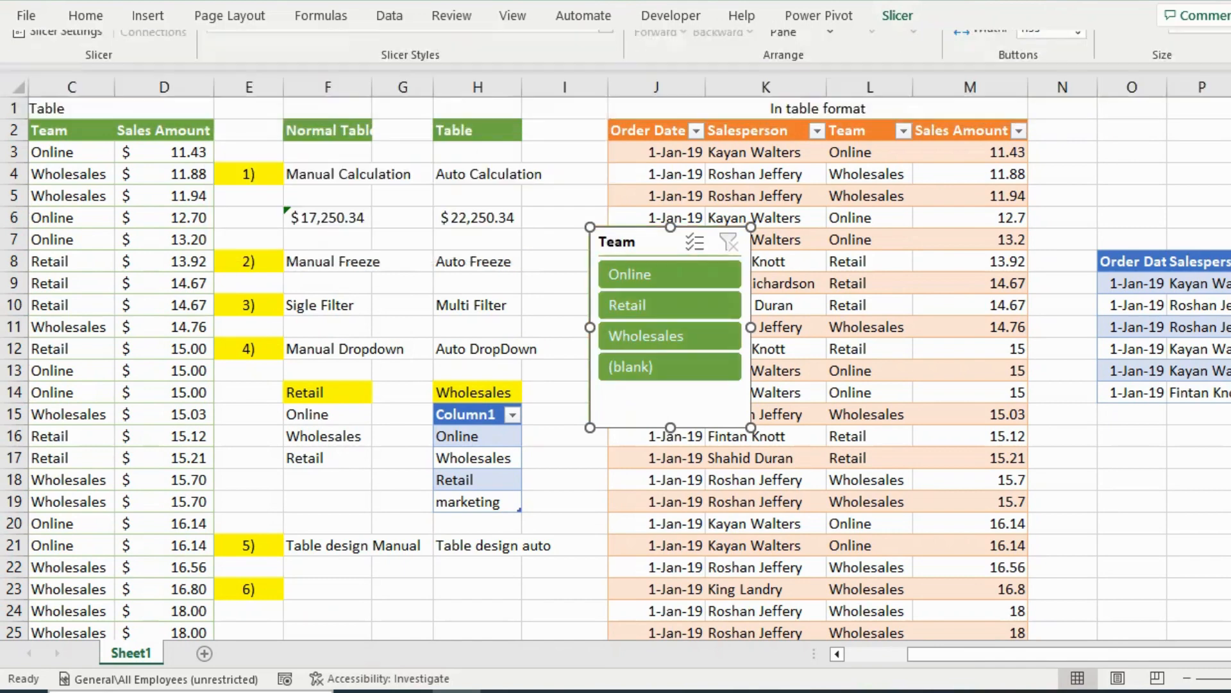
Move the Team slicer beside the orange table over columns N and O and filter by Online, Retail and Wholesales in turn
left_click_drag(648, 242, 1097, 127)
left_click(1120, 160)
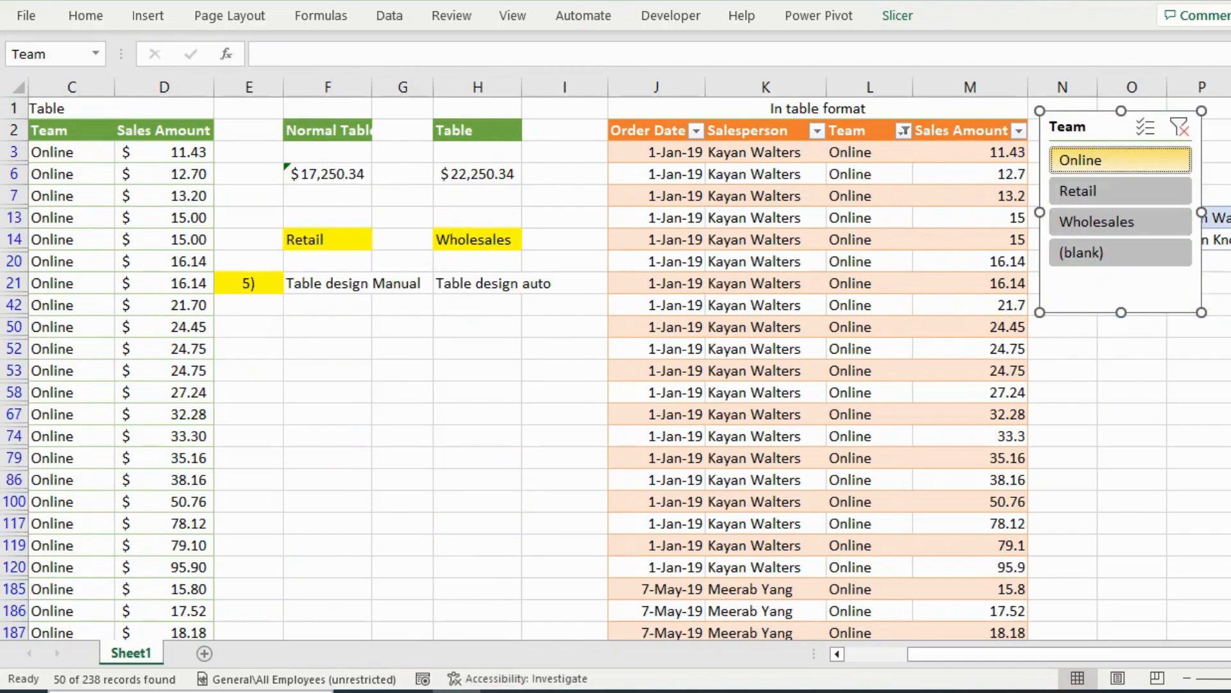
left_click(1120, 191)
left_click(1120, 222)
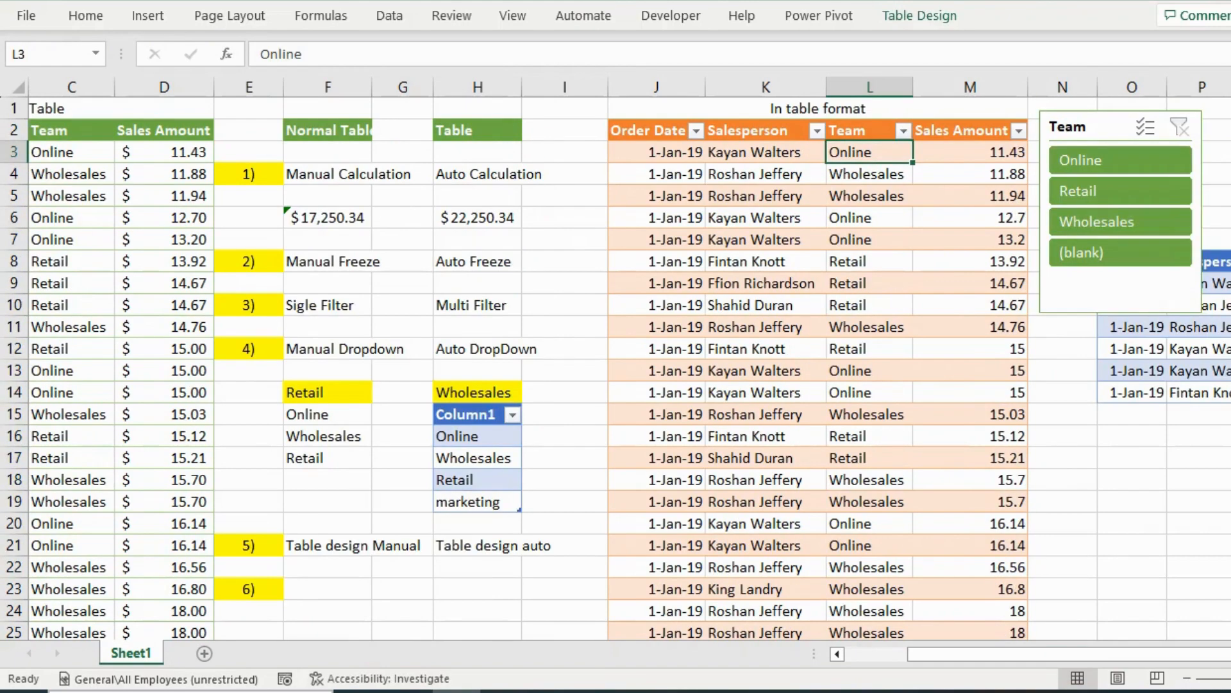
left_click(164, 283)
key("ctrl+Left")
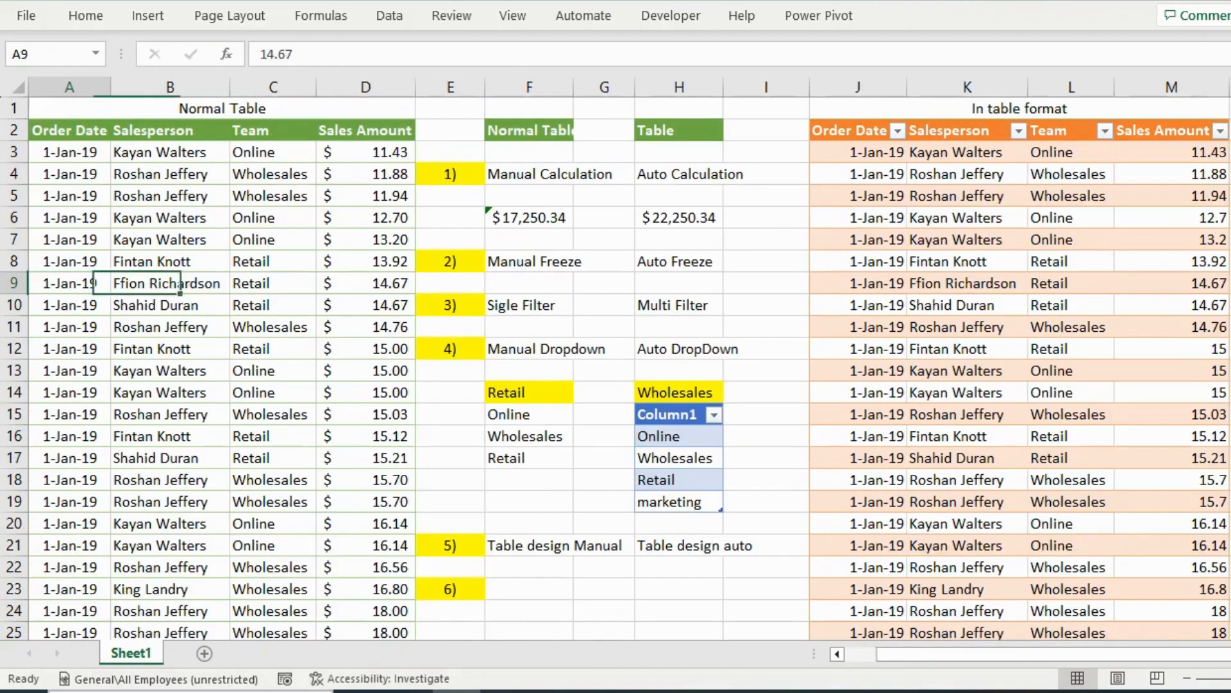
key("Right")
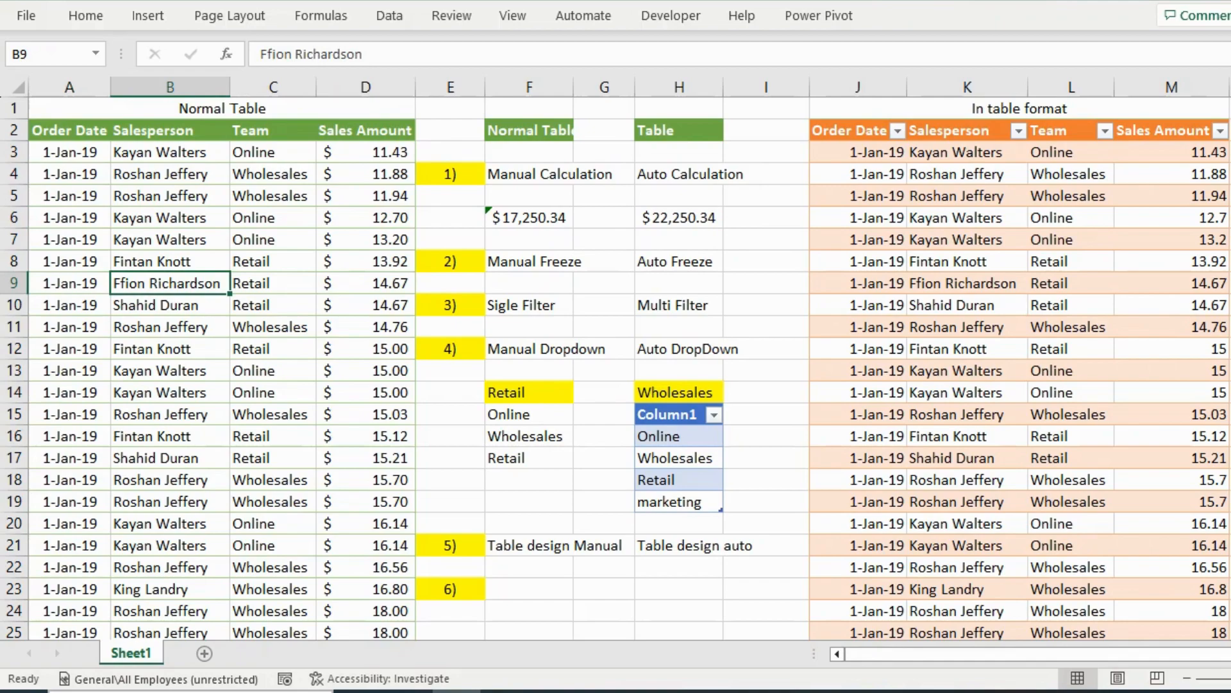